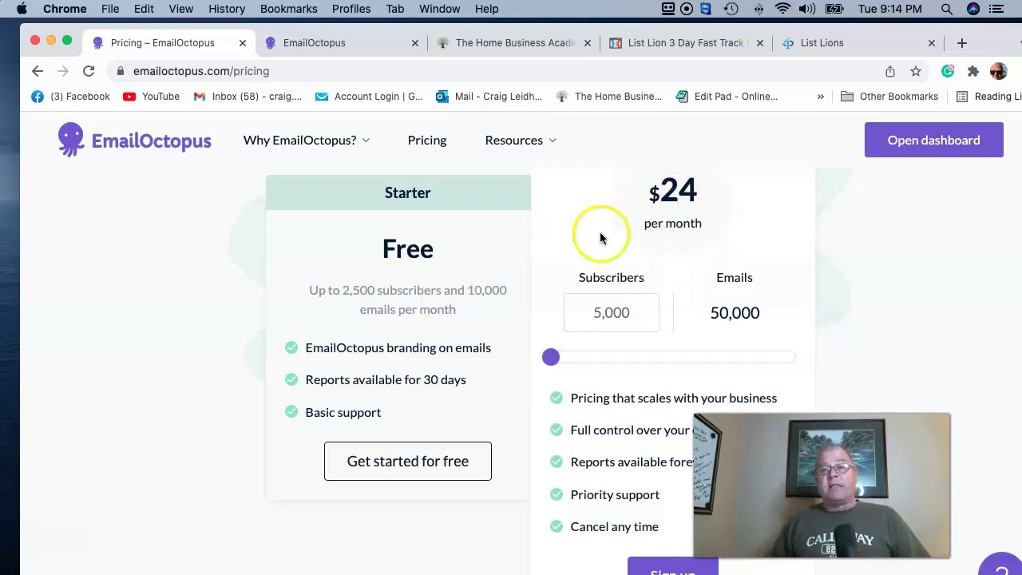
Step: Set the paid plan's slider to 50,000 subscribers to check its monthly price
drag(551, 357, 608, 362)
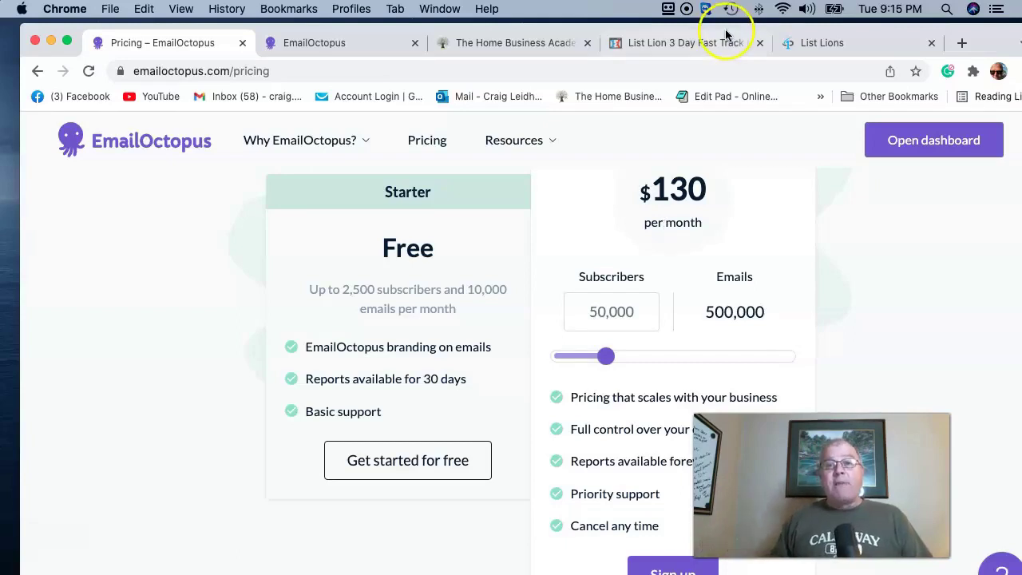
Step: Review the List Lion 3-Day Fast Track Challenge page, including its learning points and the three-day teaching outline
click(704, 42)
scroll(474, 343, down, 2)
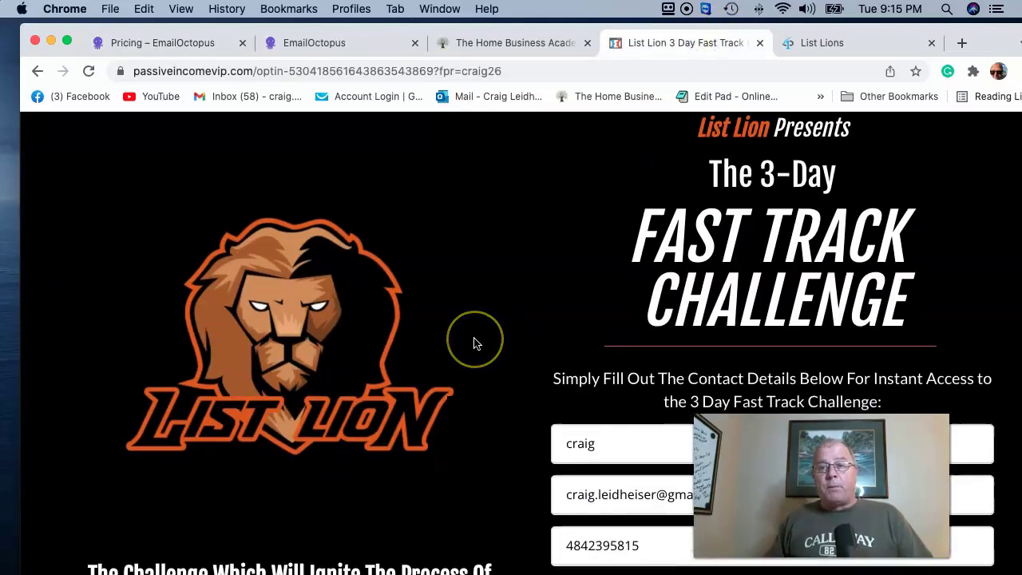
scroll(1004, 251, up, 2)
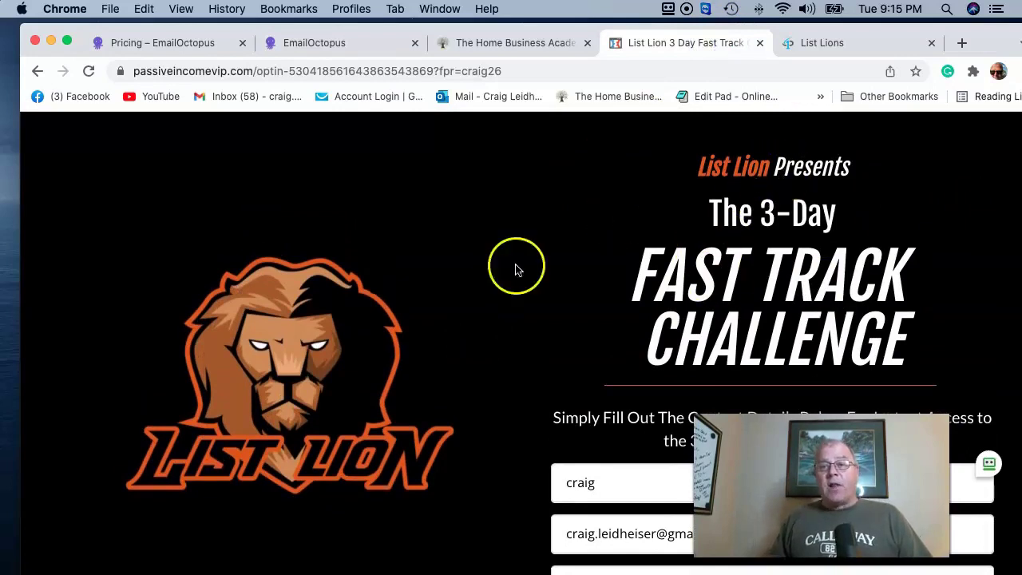
scroll(559, 307, down, 1)
scroll(496, 311, down, 1)
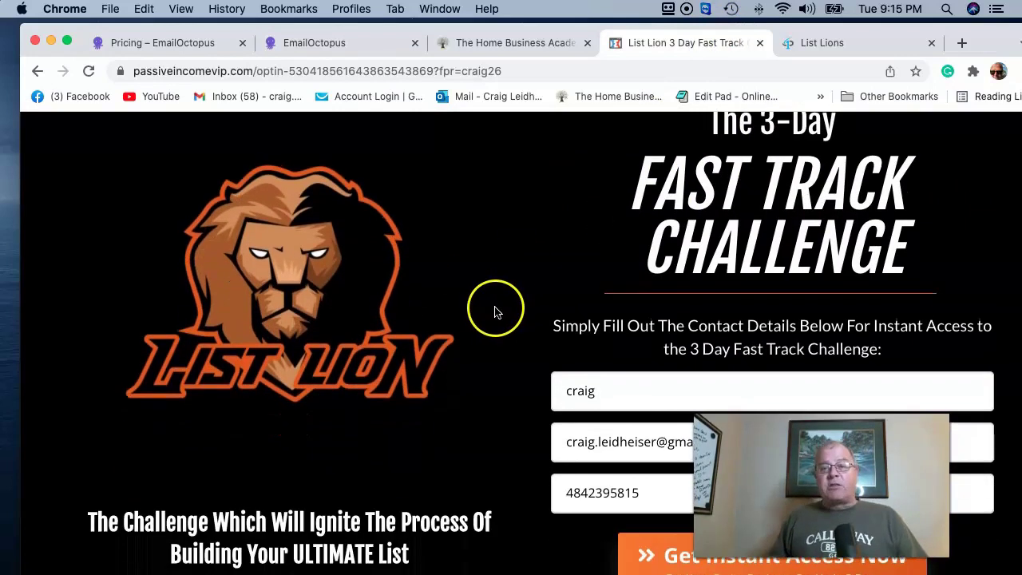
scroll(493, 312, down, 4)
scroll(491, 313, down, 5)
scroll(490, 312, down, 6)
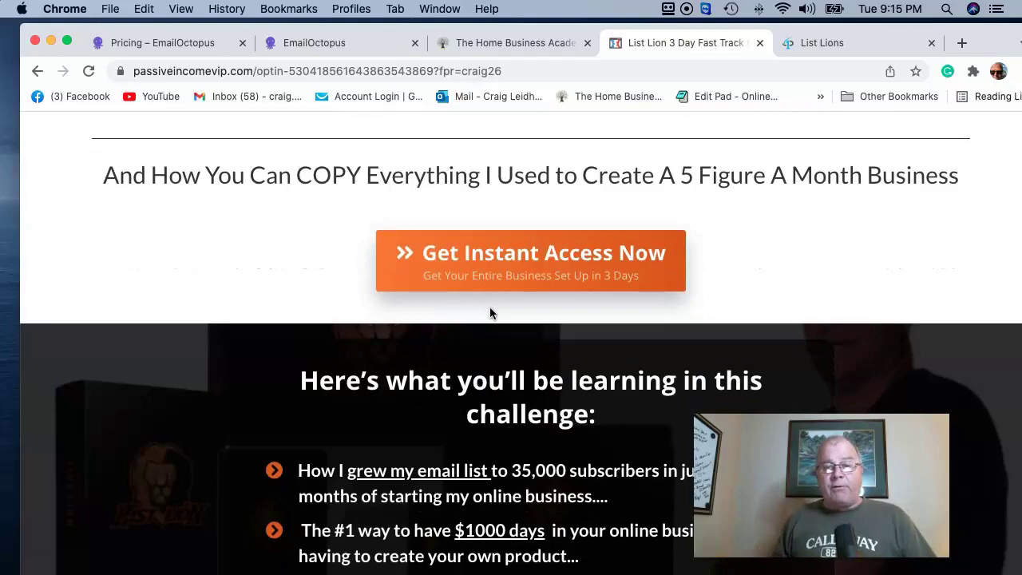
scroll(489, 312, down, 3)
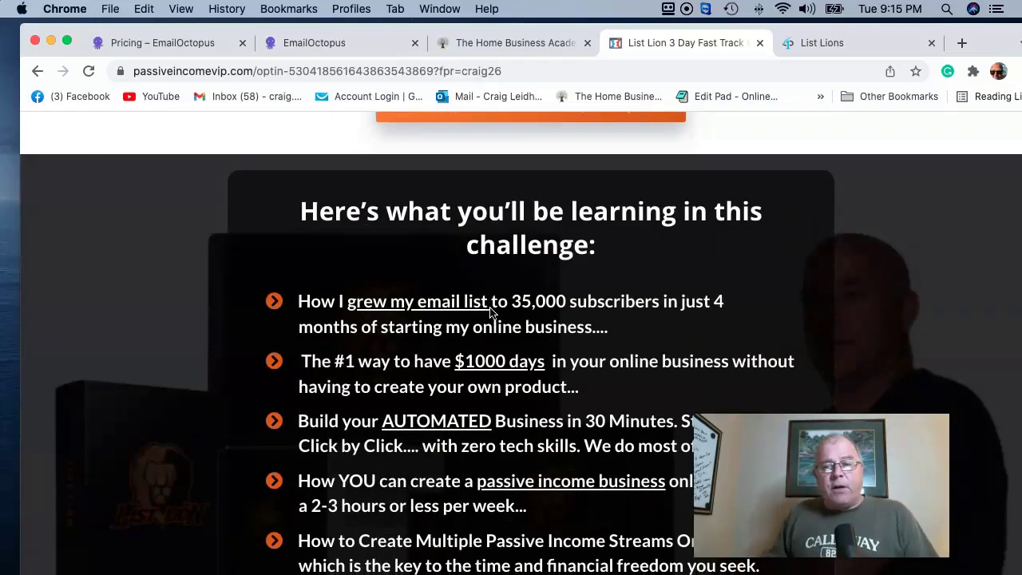
scroll(489, 312, down, 4)
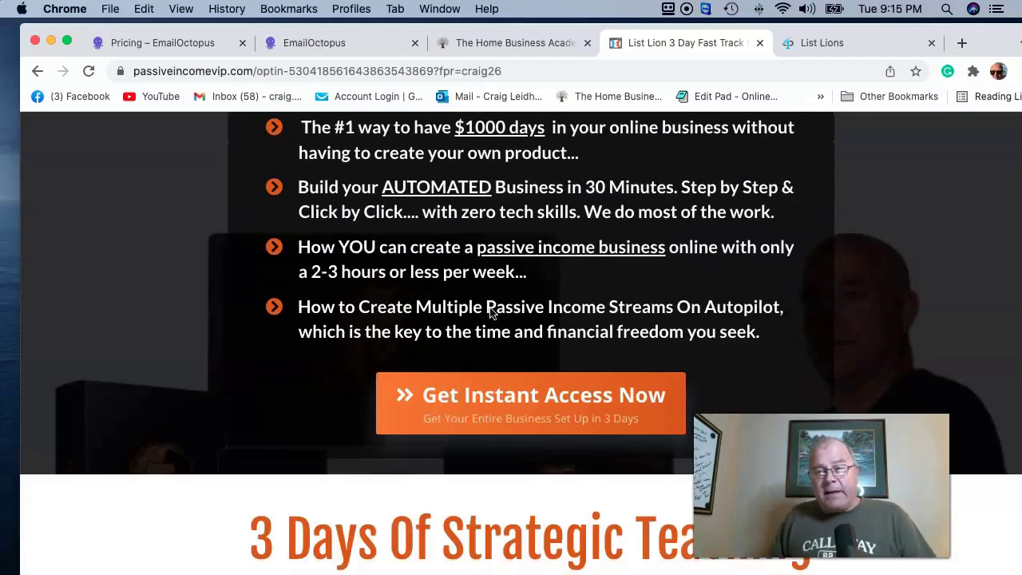
scroll(490, 312, down, 7)
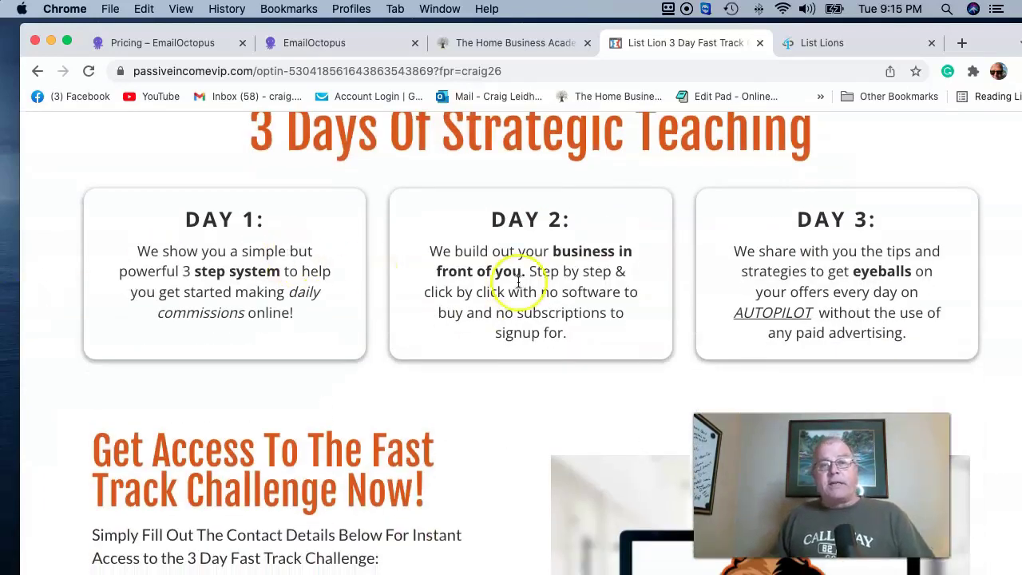
scroll(269, 296, down, 4)
scroll(272, 298, up, 15)
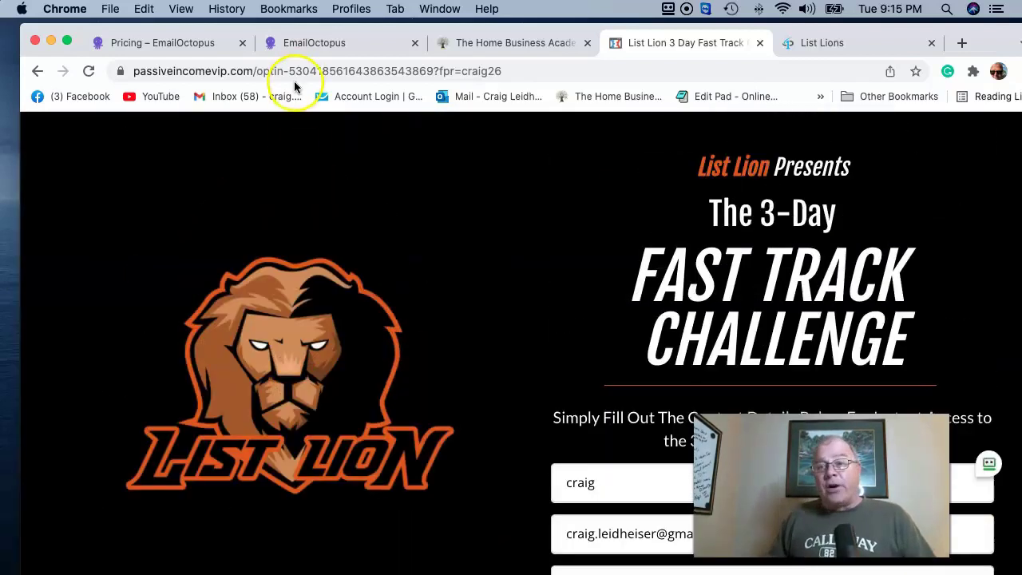
Step: Switch to the EmailOctopus dashboard and look over the existing contact lists, including the Master List
click(324, 46)
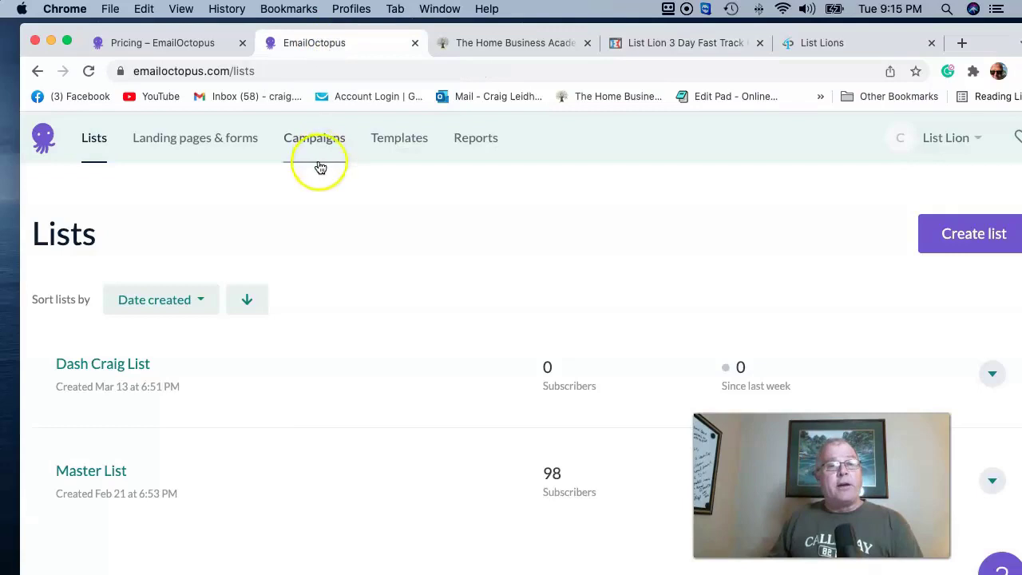
scroll(305, 408, down, 1)
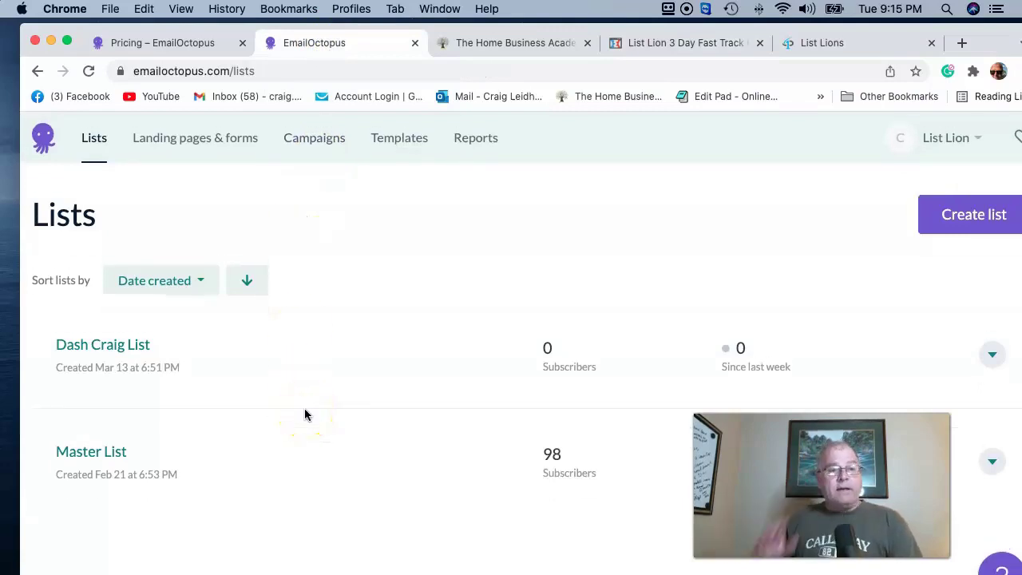
click(123, 453)
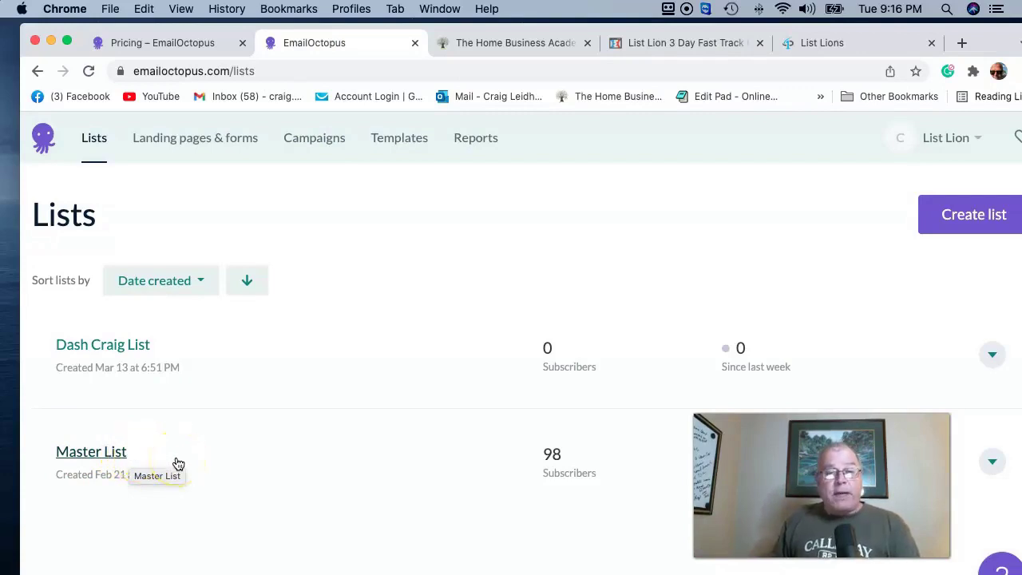
click(178, 464)
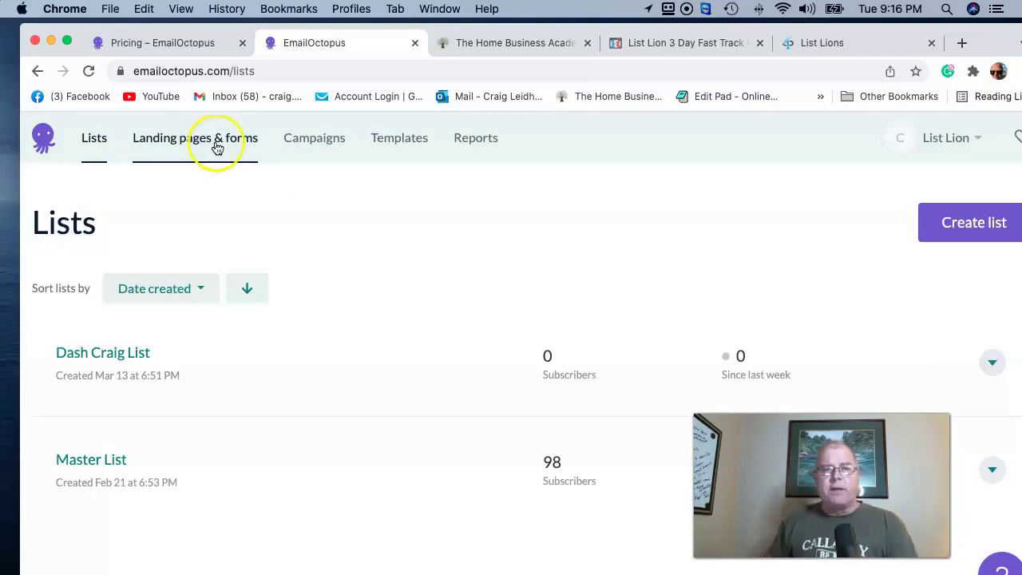
Step: Create a new regular campaign, a one-off email sent to a list
click(311, 148)
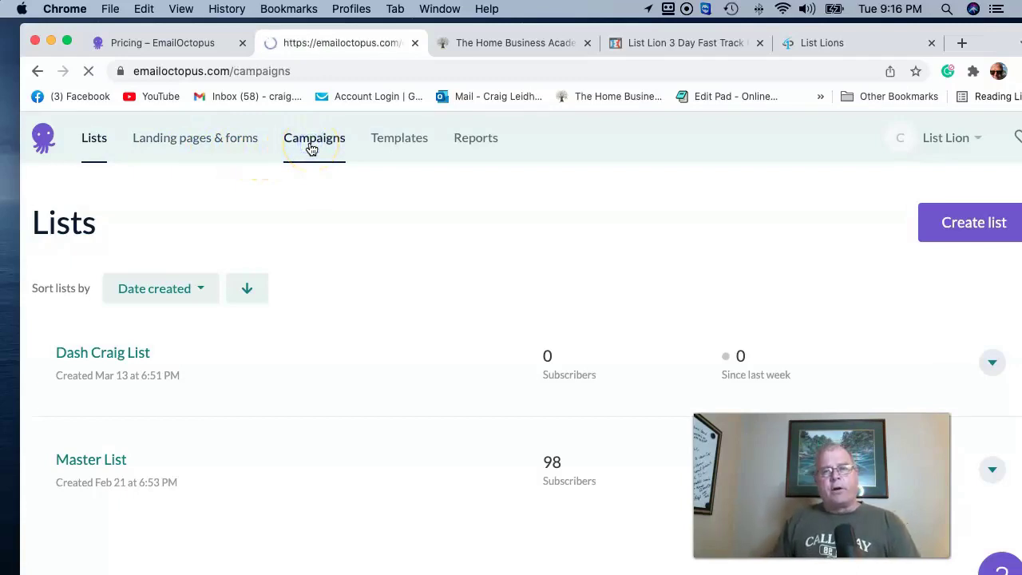
scroll(438, 290, down, 2)
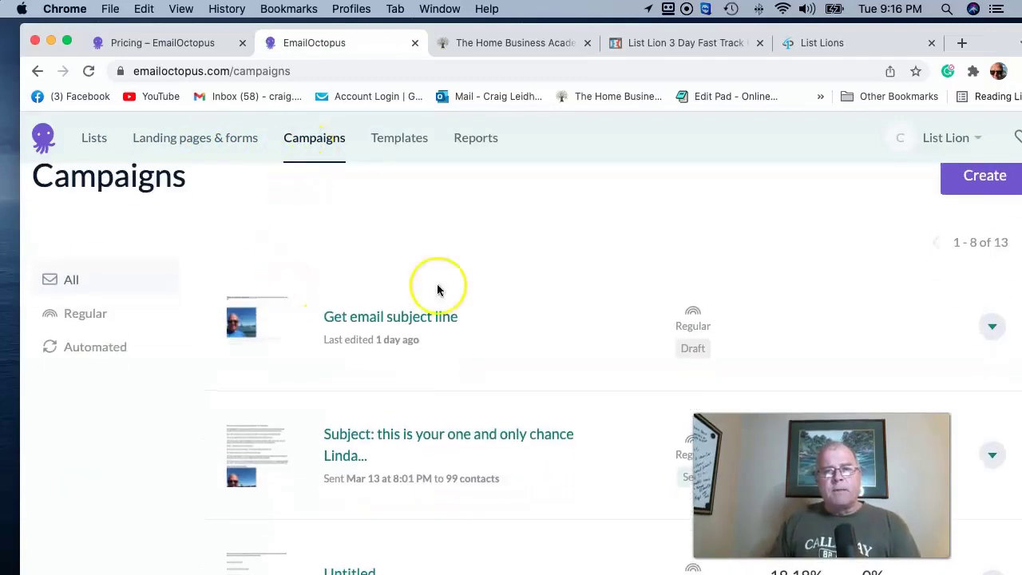
click(985, 177)
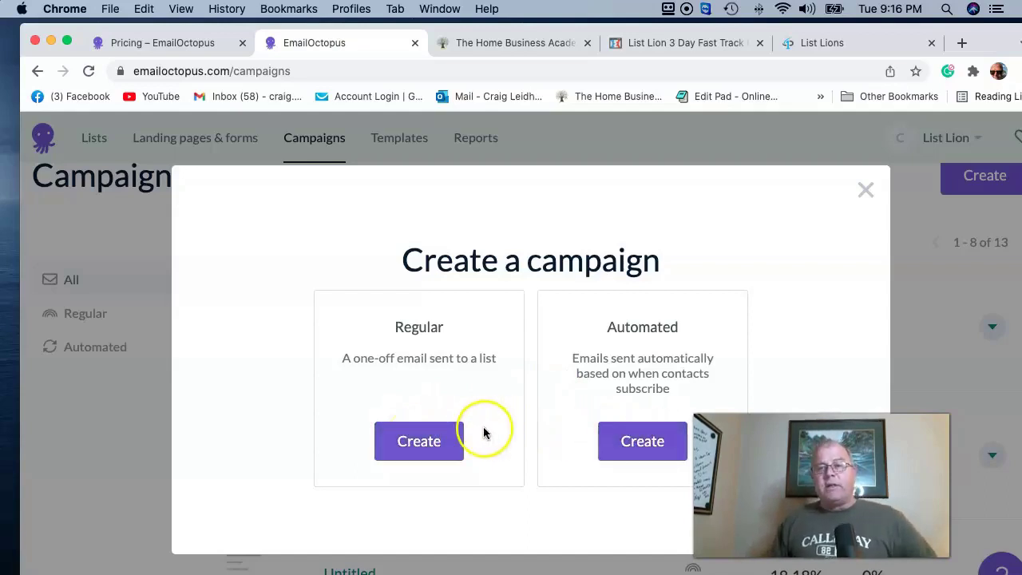
click(417, 444)
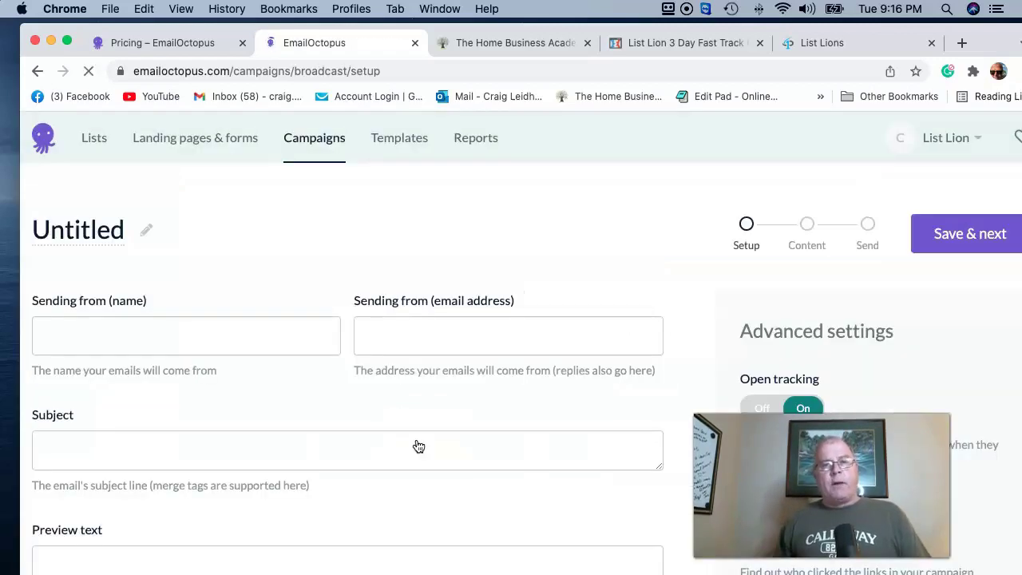
Step: Enter the sender's full name with a capital first letter and the sender's email address in the campaign setup
click(92, 254)
click(82, 344)
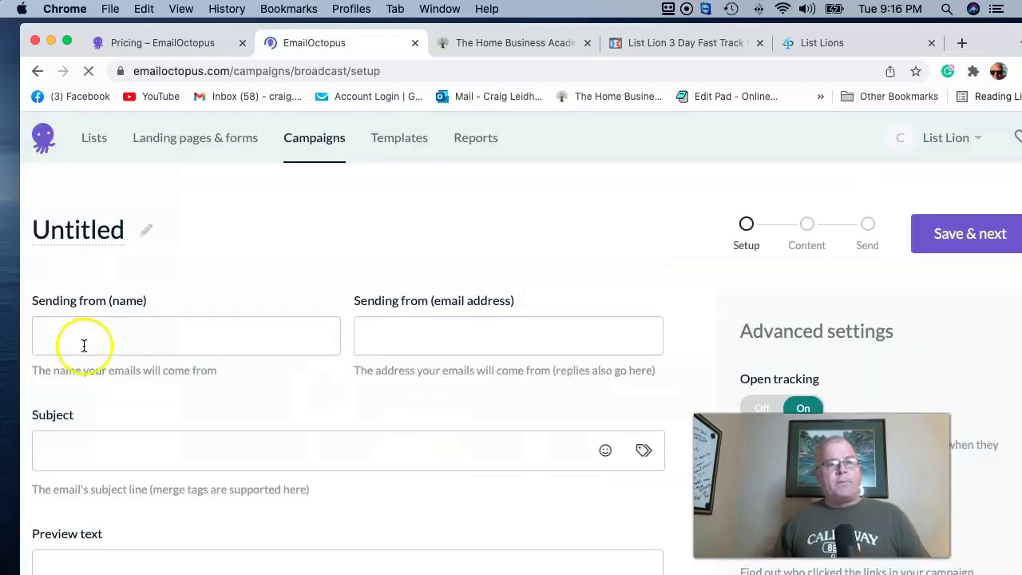
text(craig Leidheiser)
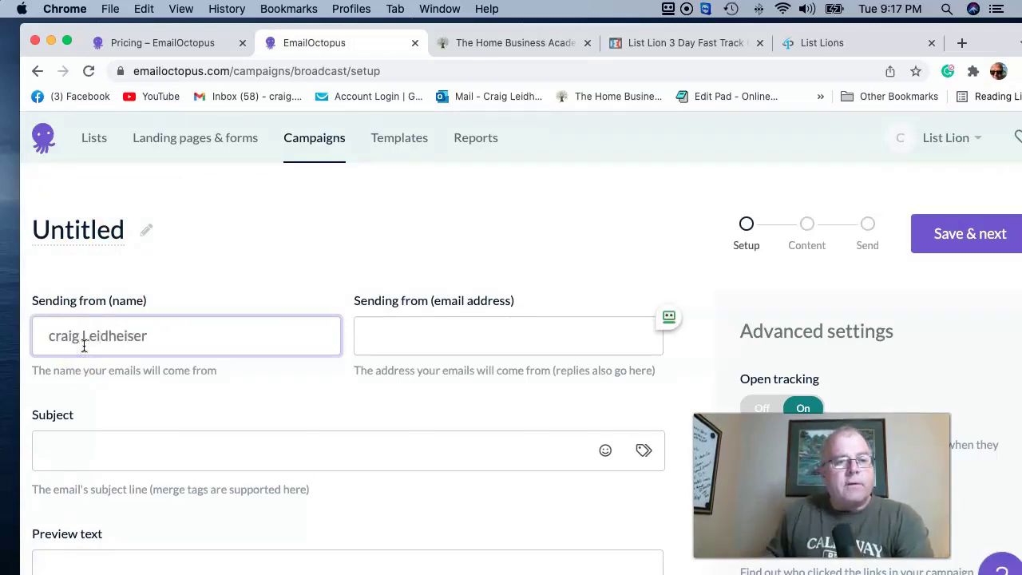
click(51, 336)
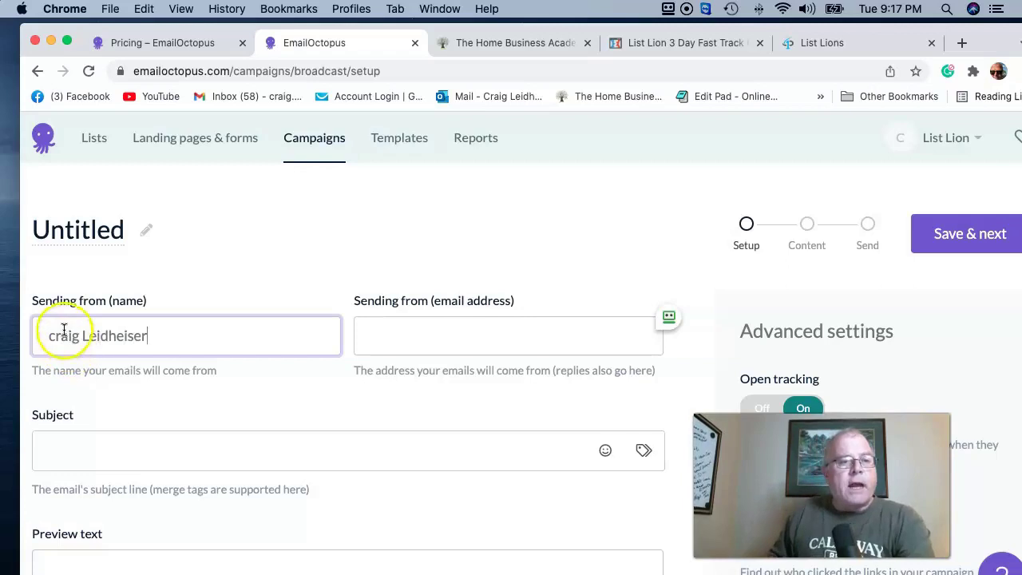
key(BackSpace)
text(C)
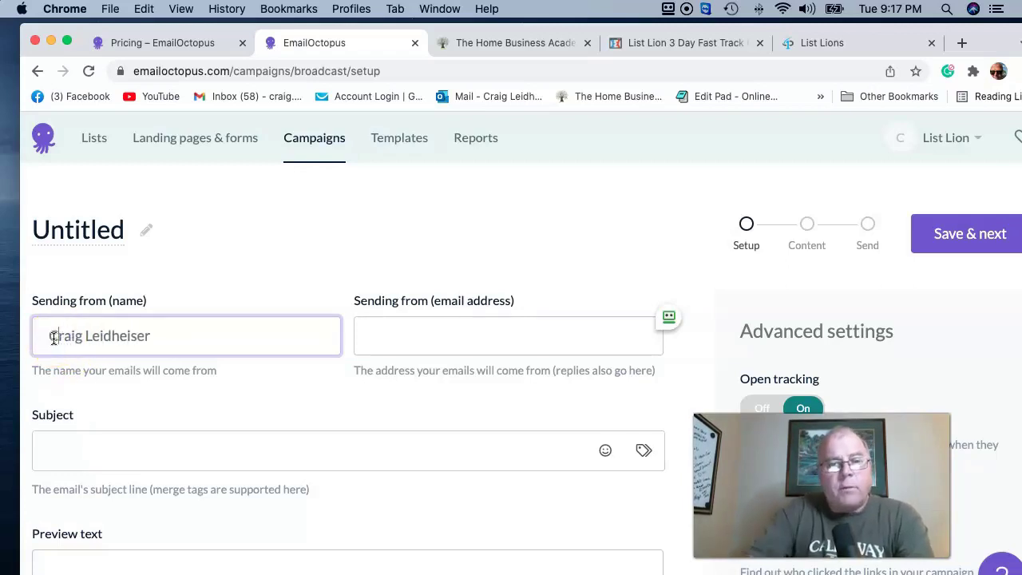
click(397, 336)
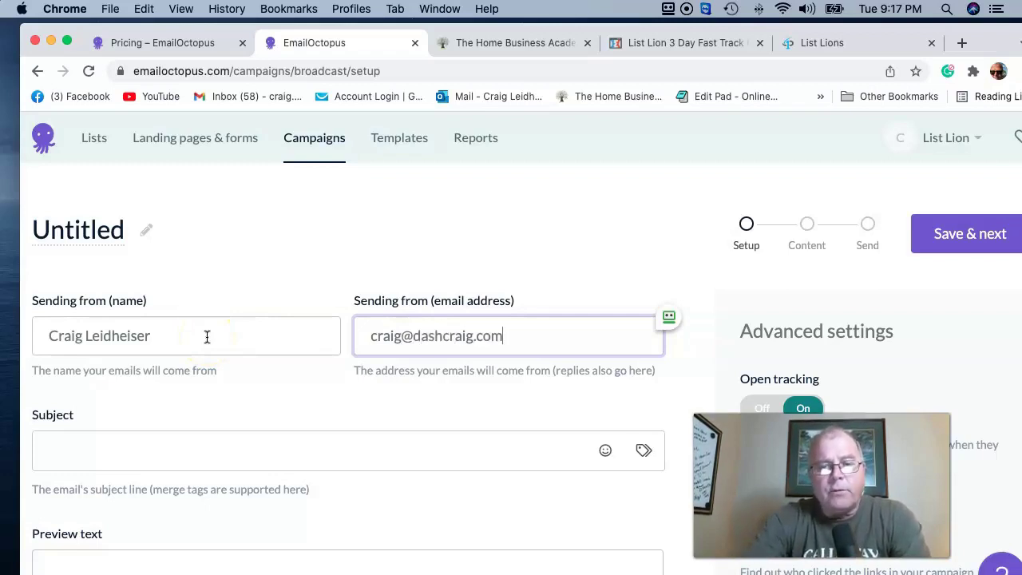
Step: Set the subject to "Very attractive subject line here" and enter the sender's full name as the preview text
scroll(205, 337, down, 1)
click(119, 401)
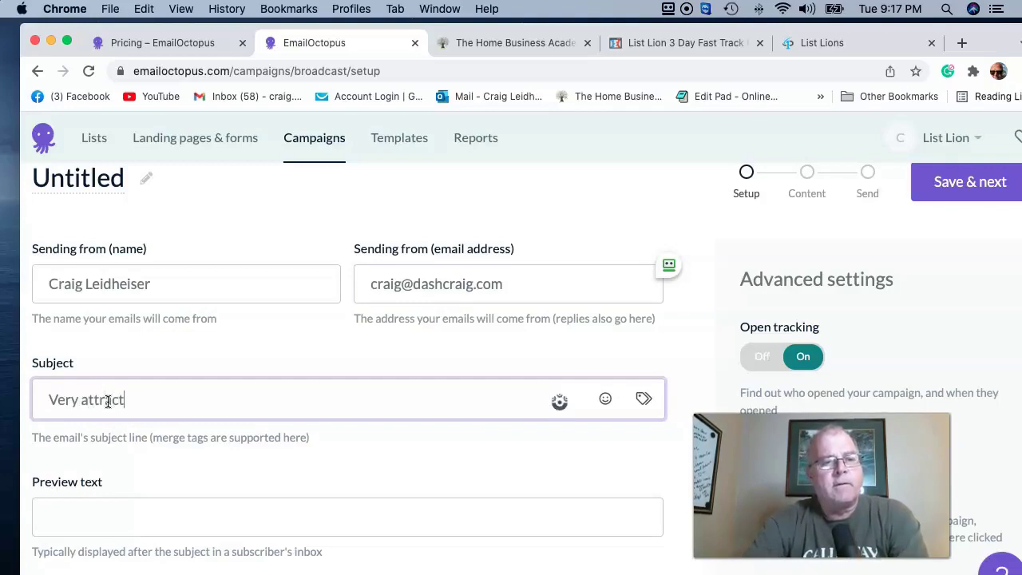
text(Very attrctivde)
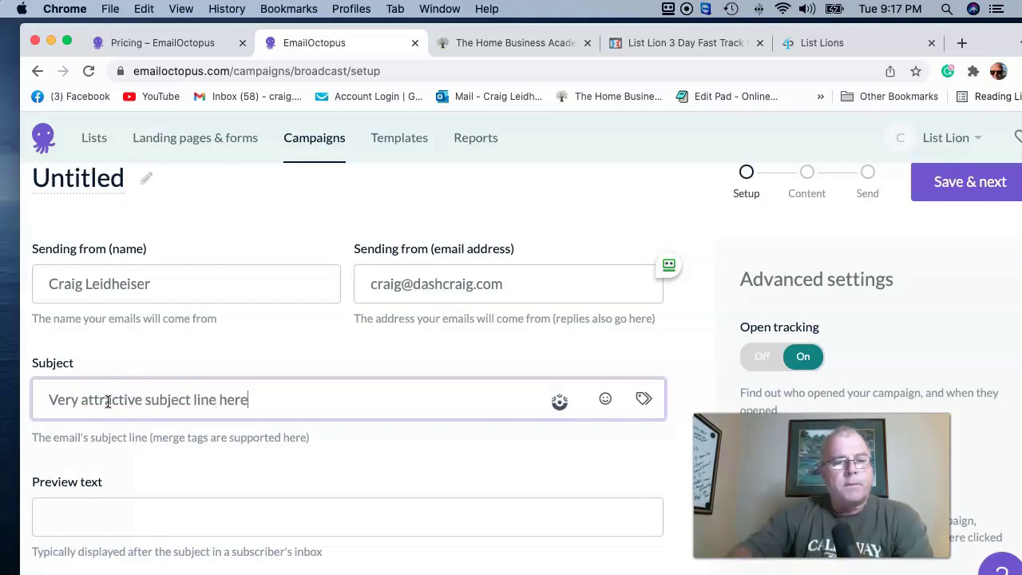
click(115, 519)
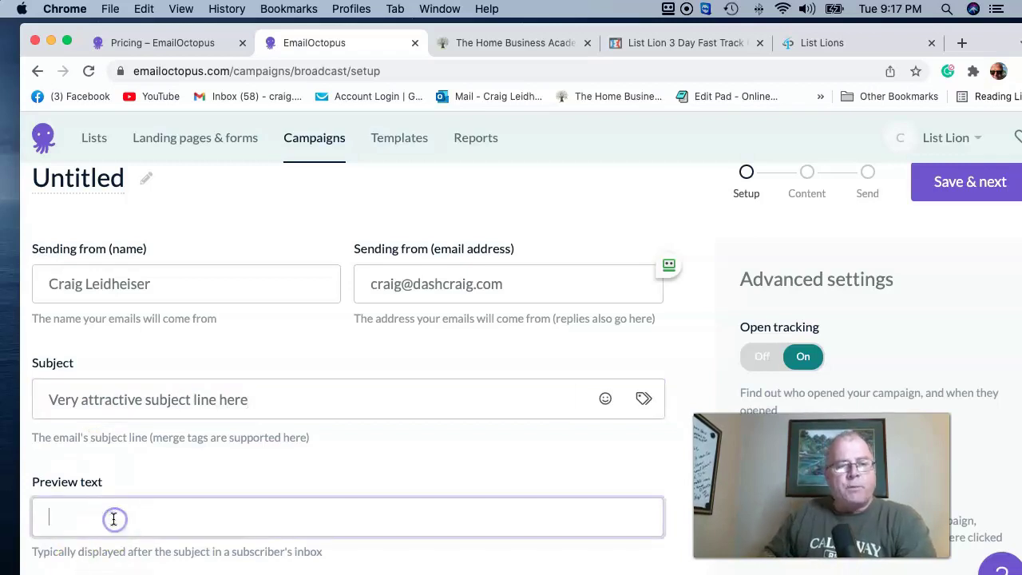
text(Craig Leidheiser)
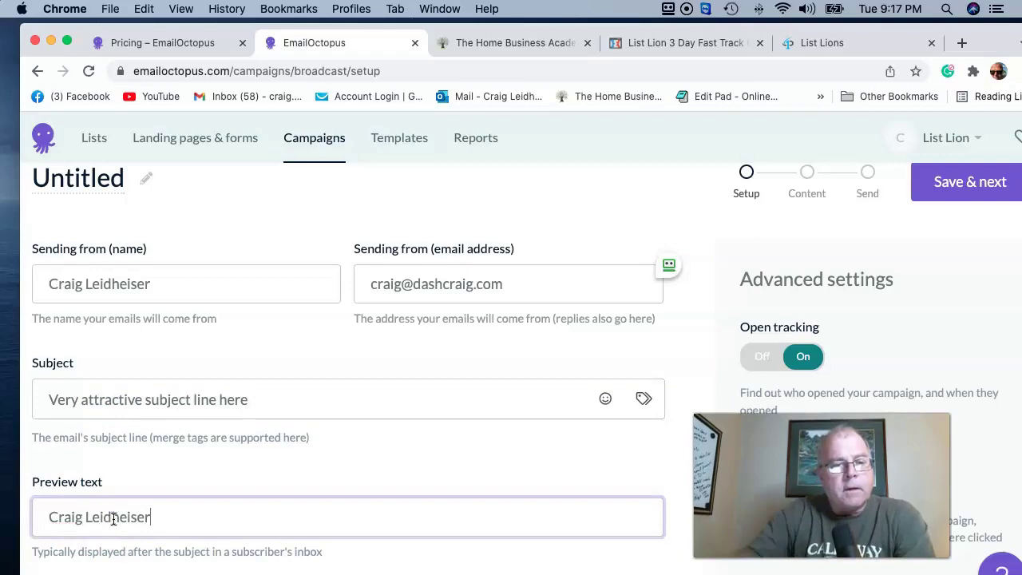
Step: Try to address the campaign to the list with 0 subscribers and save the setup
scroll(196, 455, down, 5)
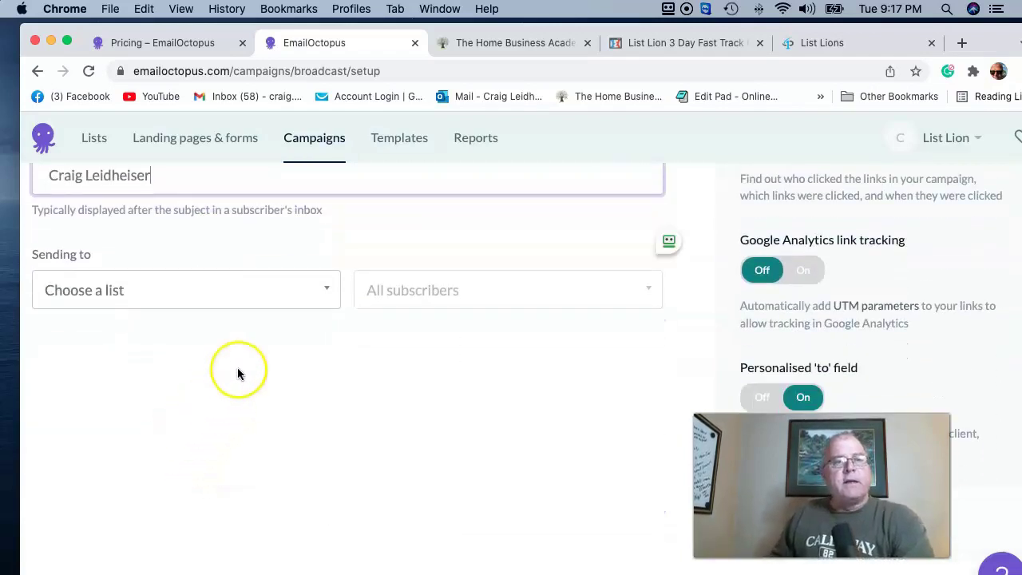
click(324, 292)
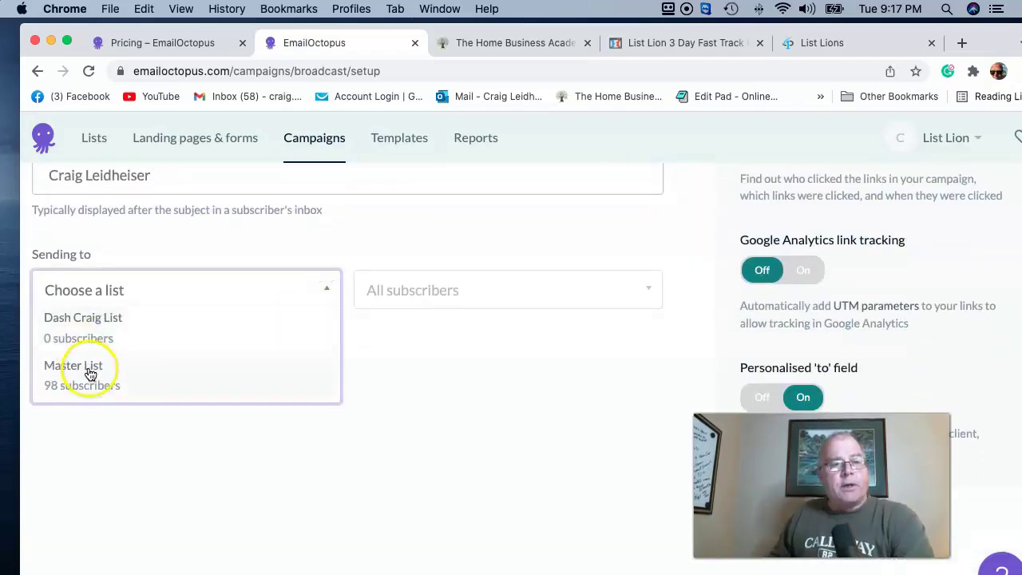
click(88, 317)
scroll(378, 399, up, 3)
scroll(377, 399, up, 5)
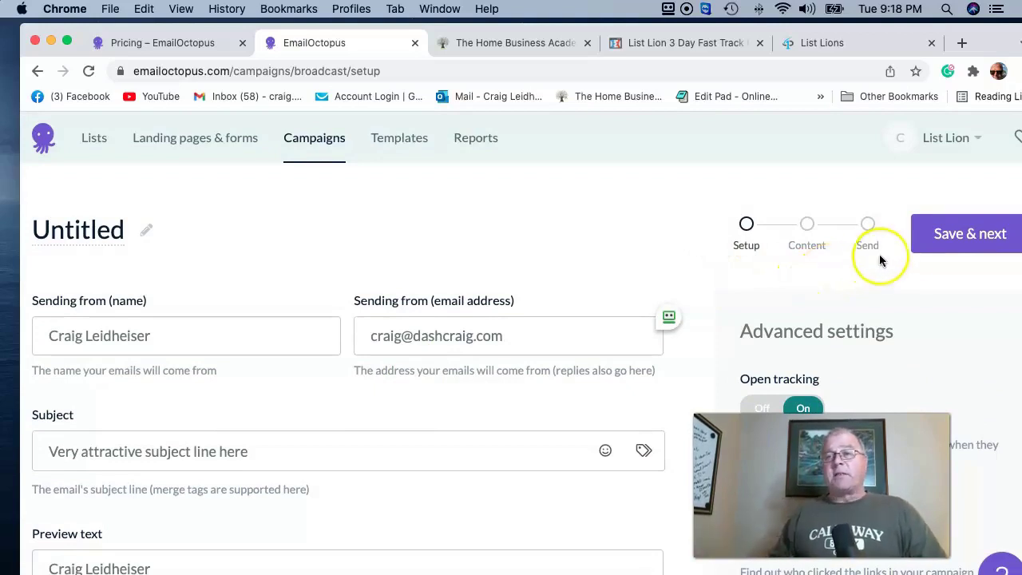
click(958, 250)
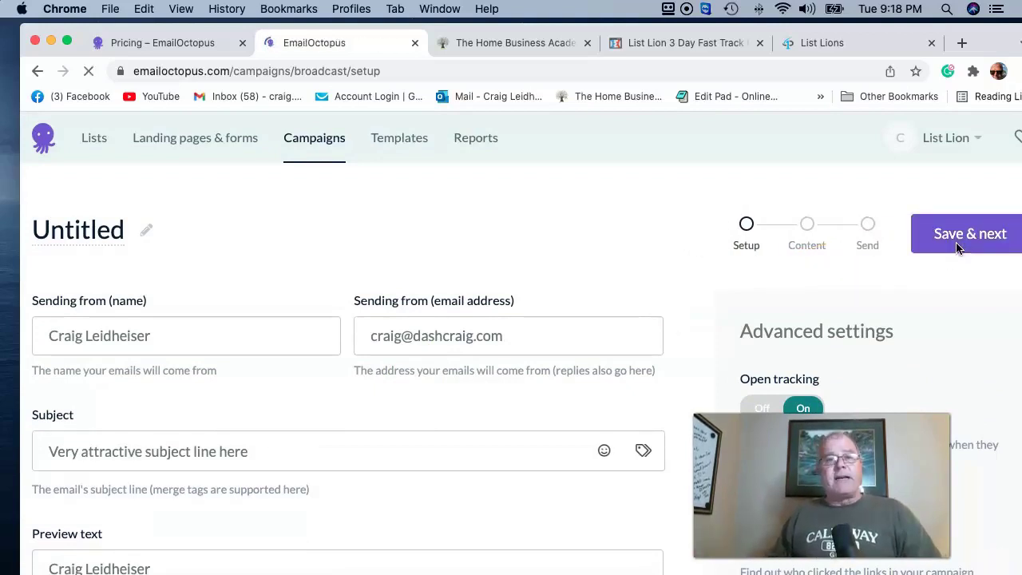
Step: Set the campaign's recipients to Master List, then save the setup and continue to the content stage
scroll(463, 372, down, 10)
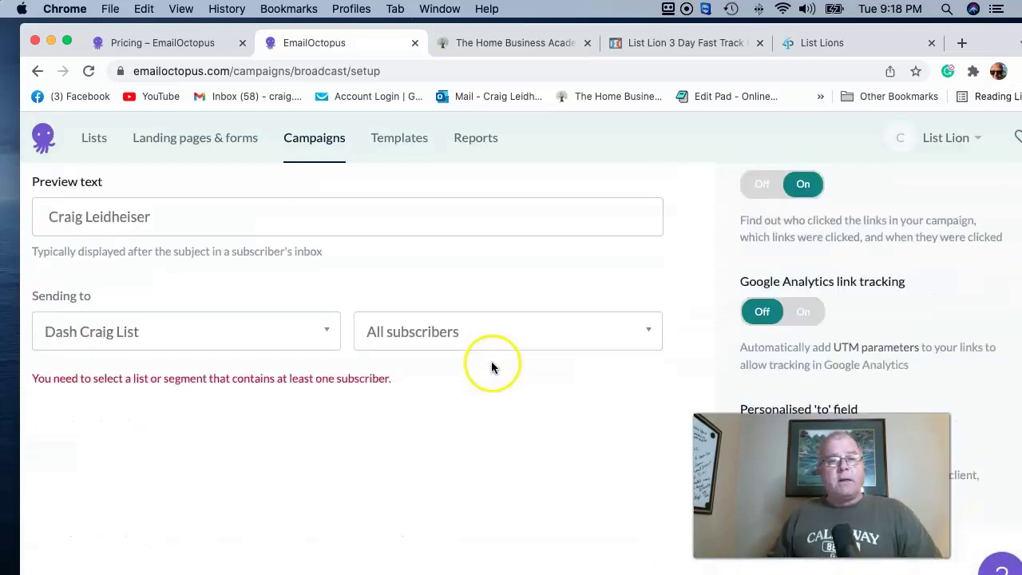
click(216, 271)
click(137, 344)
scroll(455, 364, up, 3)
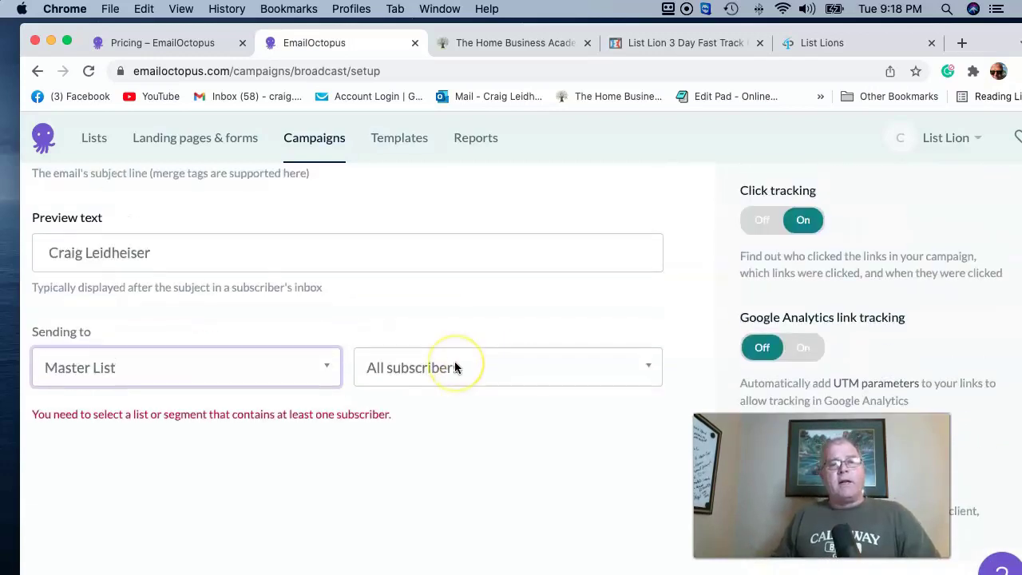
scroll(454, 367, up, 5)
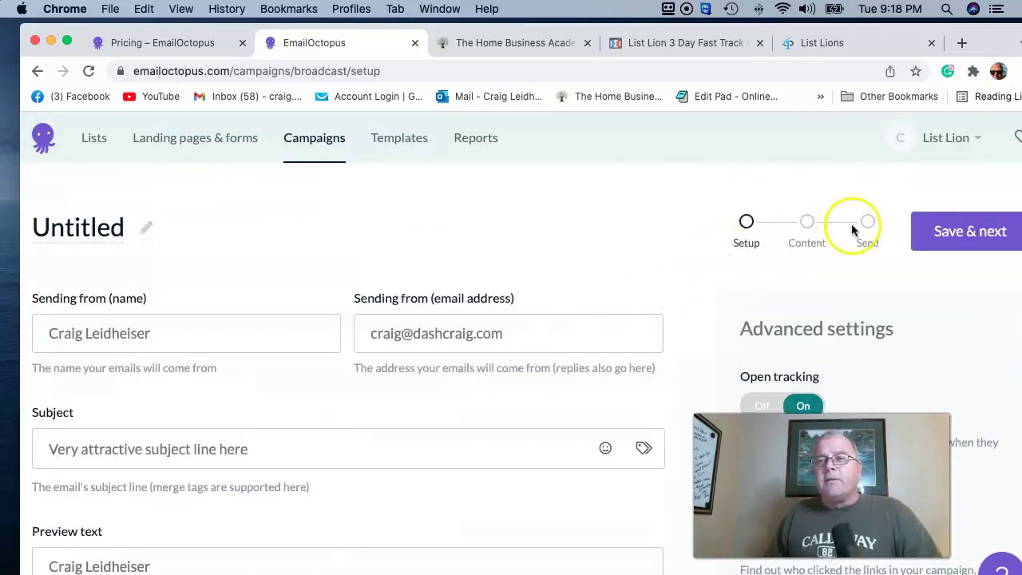
click(942, 210)
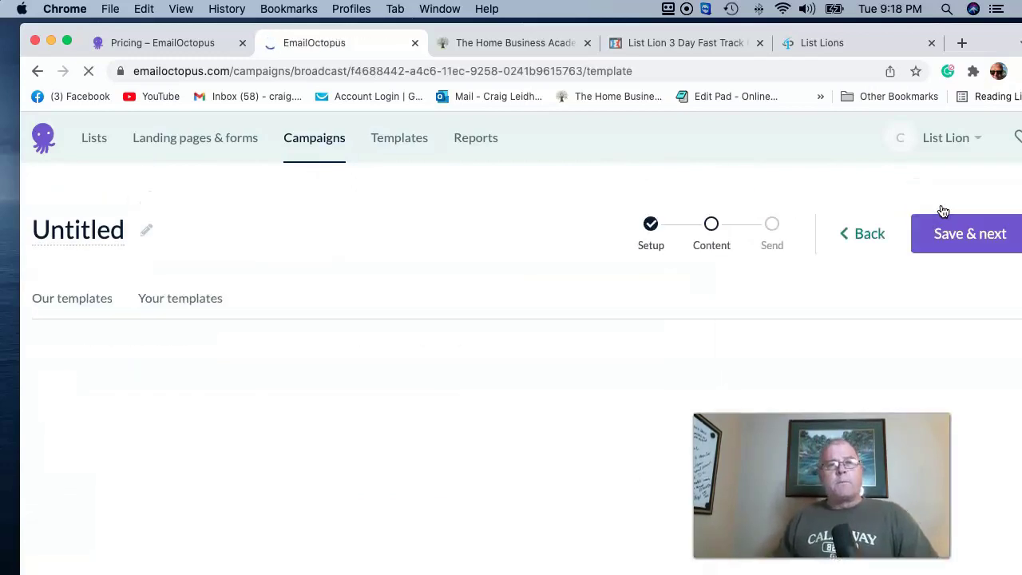
Step: Rename the untitled campaign as "Great Subject Line"
click(145, 232)
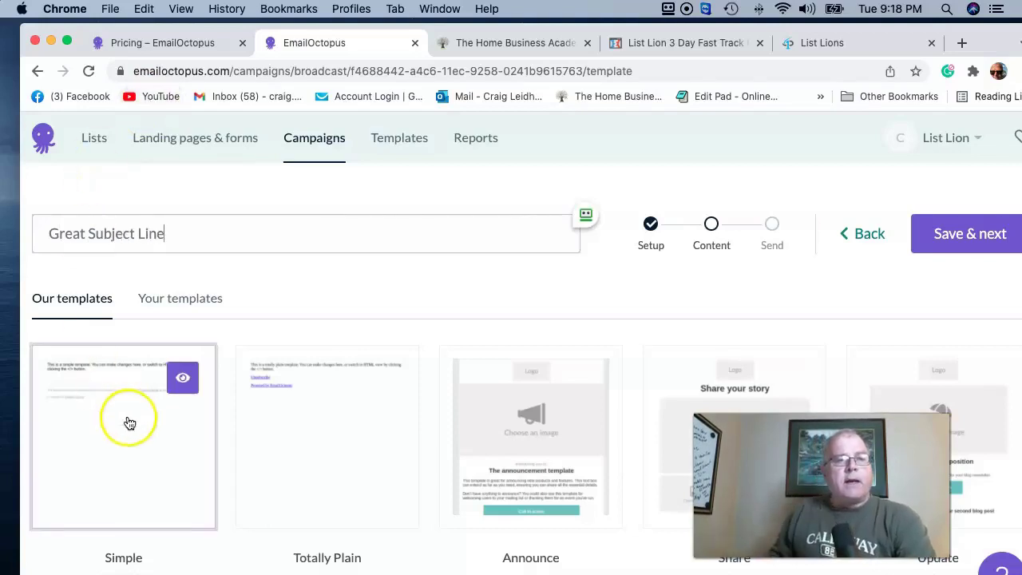
Step: Browse the available email templates and choose the Simple classic-editor template for the campaign
scroll(337, 411, down, 3)
scroll(341, 412, down, 5)
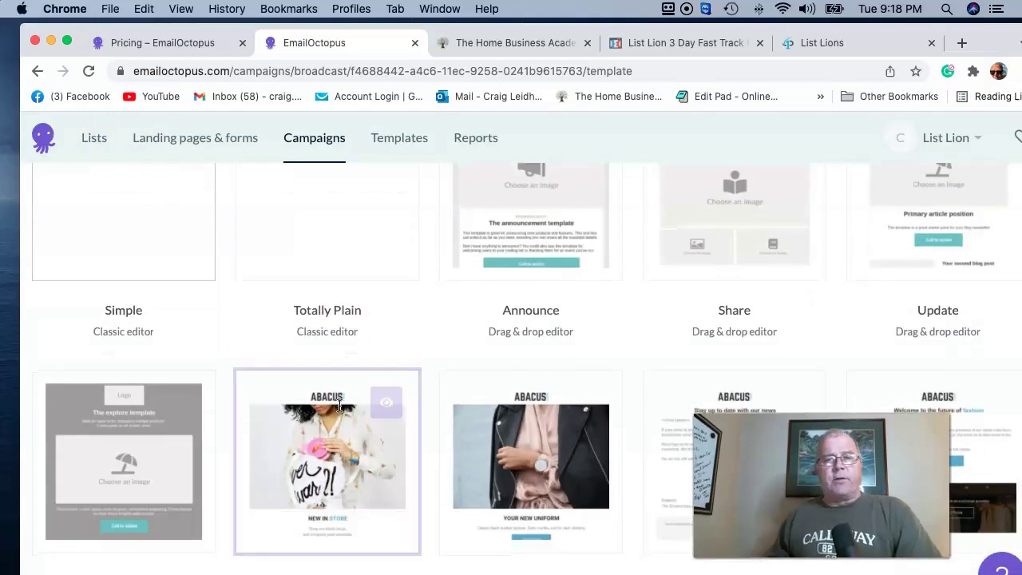
scroll(339, 405, down, 15)
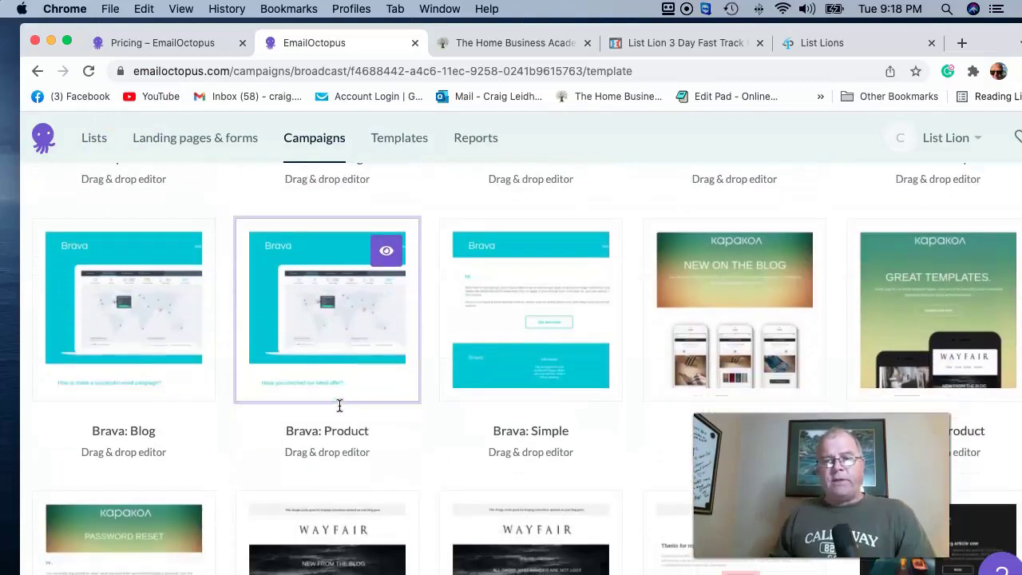
scroll(340, 406, up, 20)
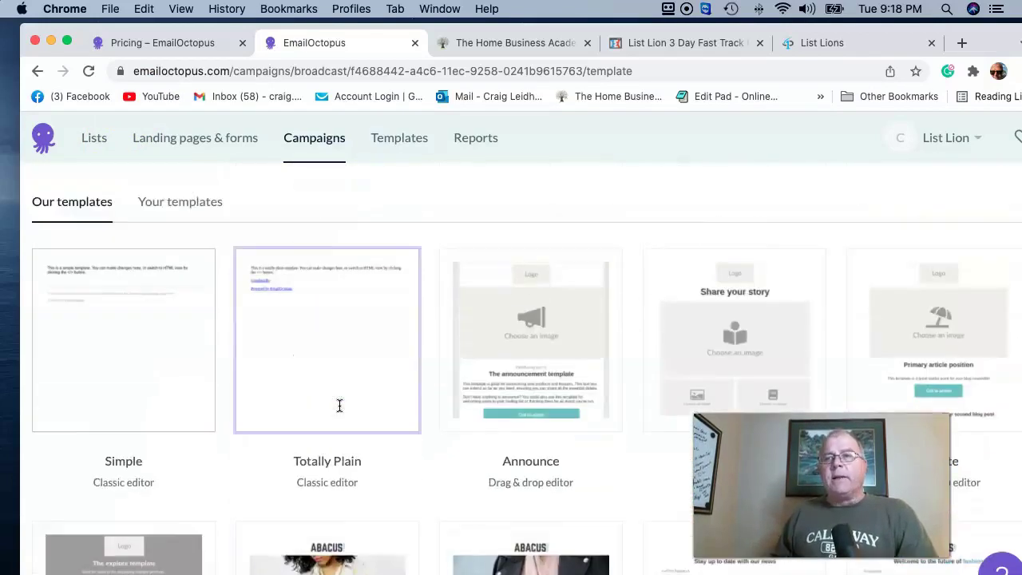
click(317, 410)
click(141, 438)
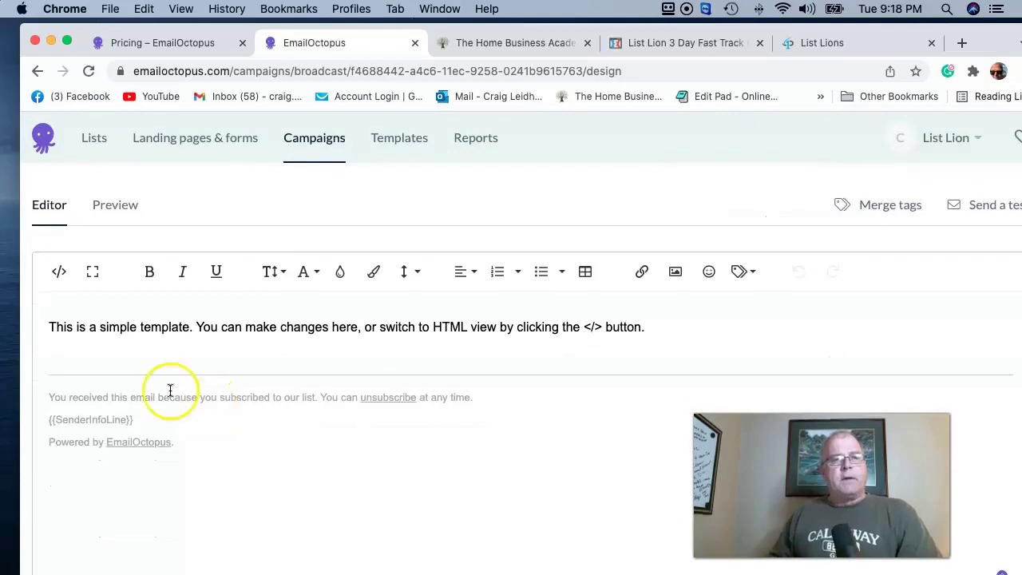
Step: Replace the template's placeholder sentence with "Make sure when you email you list you alway provide value."
scroll(208, 399, down, 2)
drag(44, 327, 665, 330)
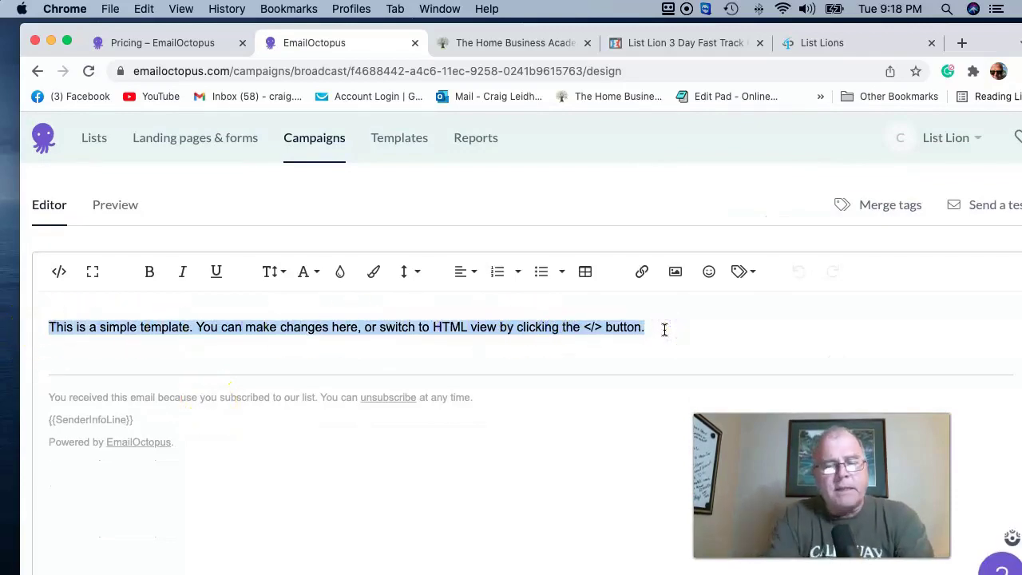
text(Make sure when you email you list you alway provide value.)
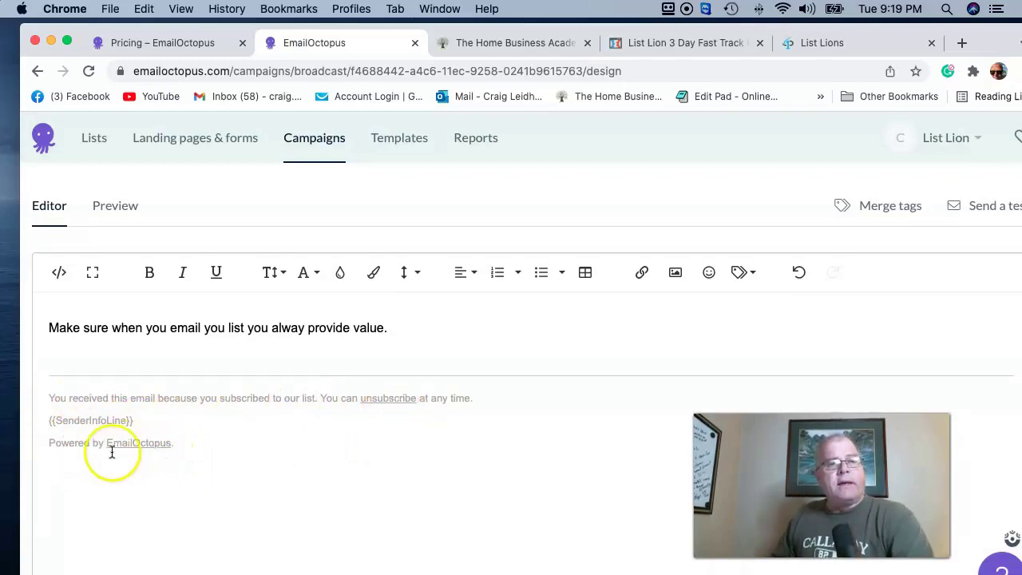
Step: Set the font size of the whole body sentence to 24
scroll(246, 447, up, 1)
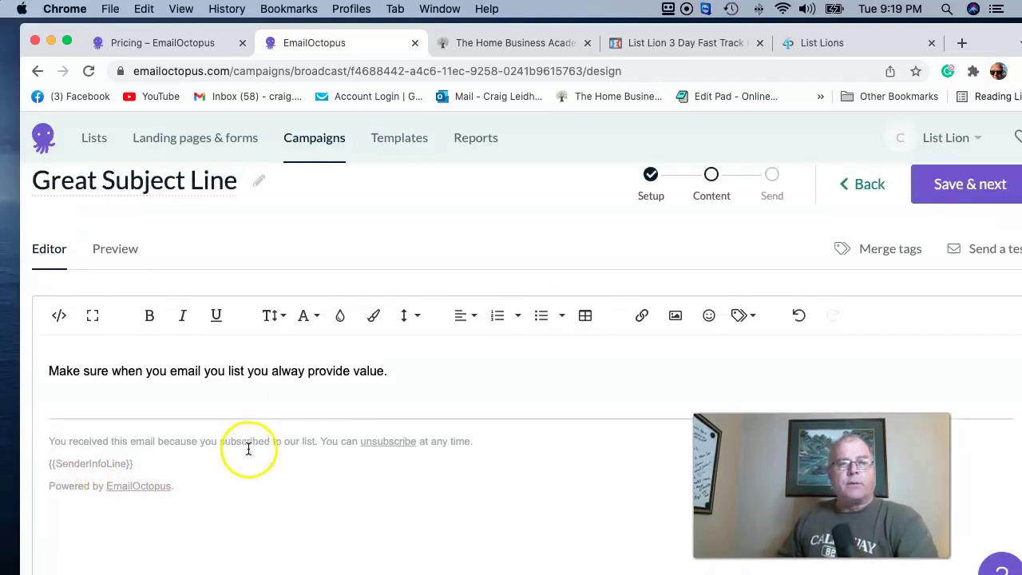
click(180, 328)
click(213, 323)
click(273, 317)
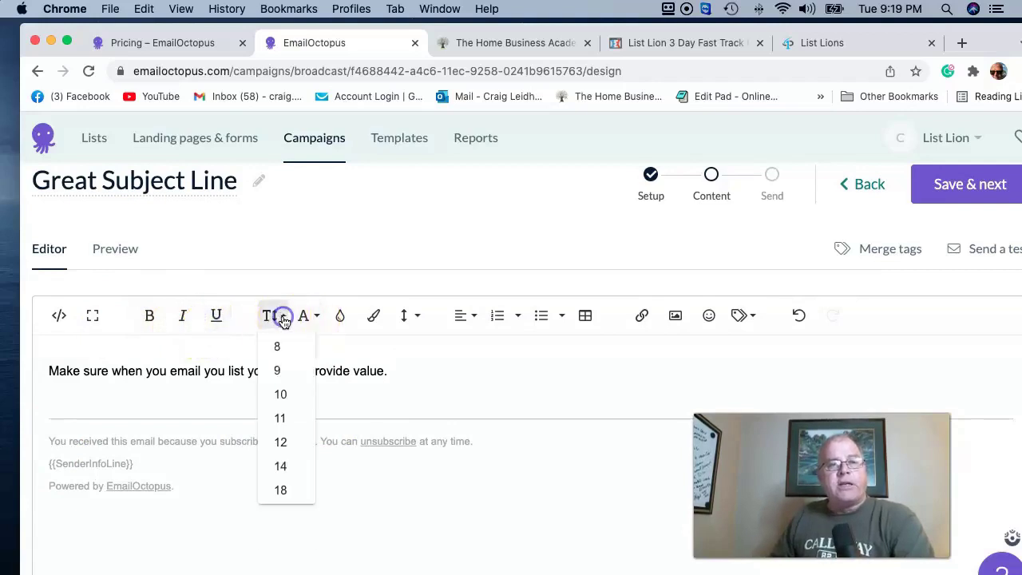
click(281, 470)
drag(390, 372, 48, 366)
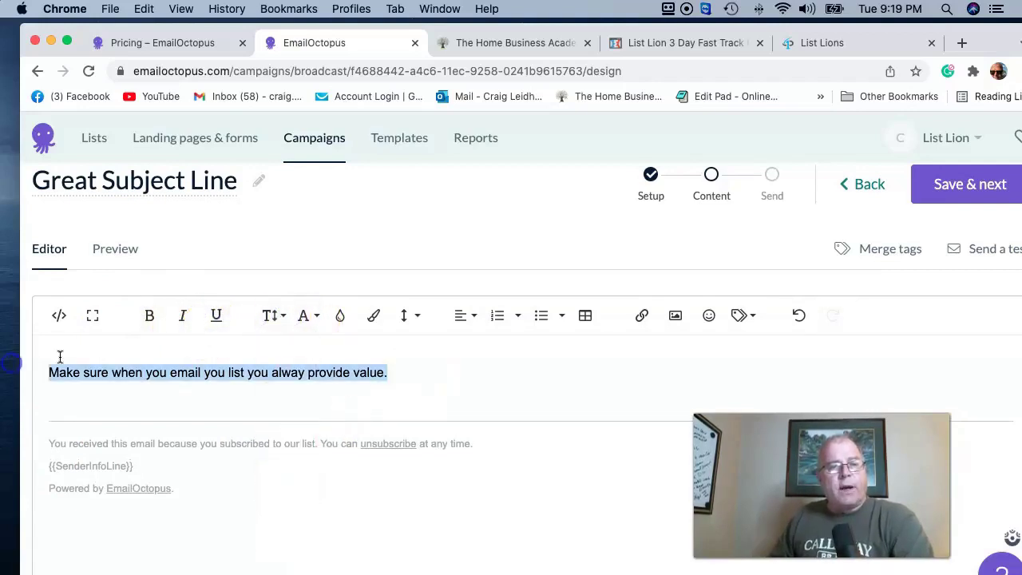
click(270, 316)
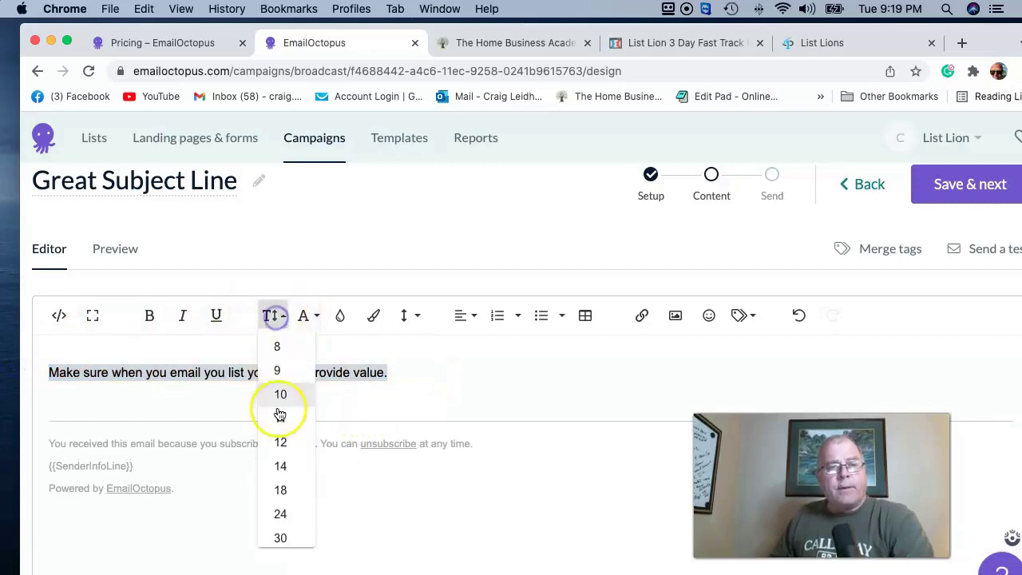
click(280, 498)
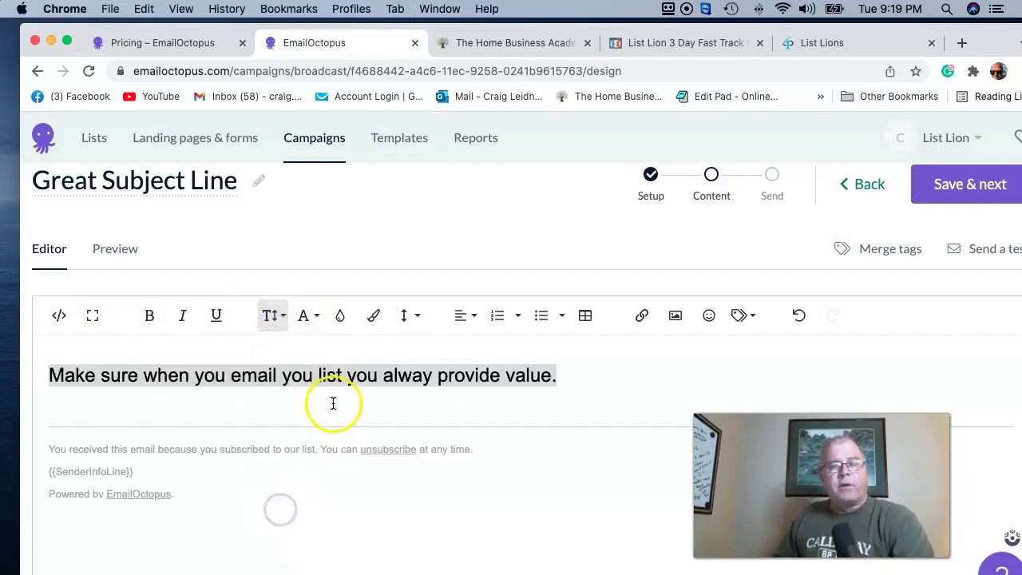
Step: Change the body sentence to a wider sans-serif font and color its text light blue
click(309, 317)
click(334, 465)
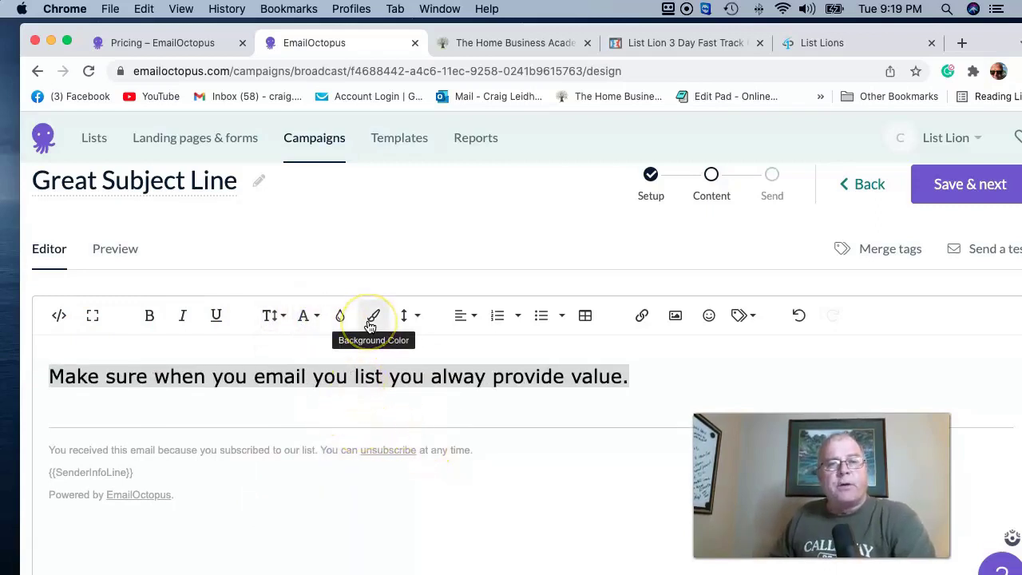
click(340, 315)
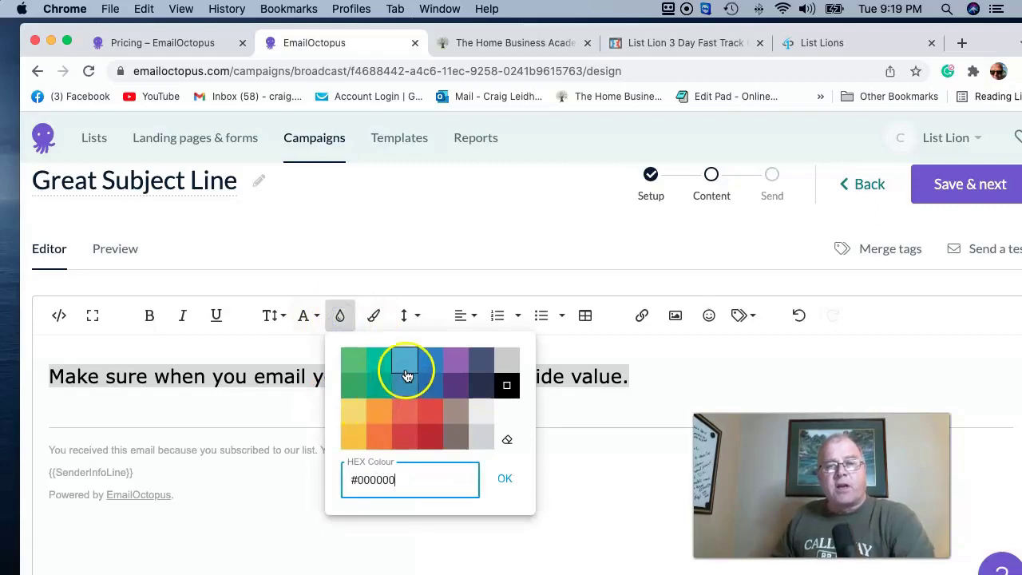
click(405, 369)
Step: Set the line height of the footer's subscription notice to 1.25
click(303, 407)
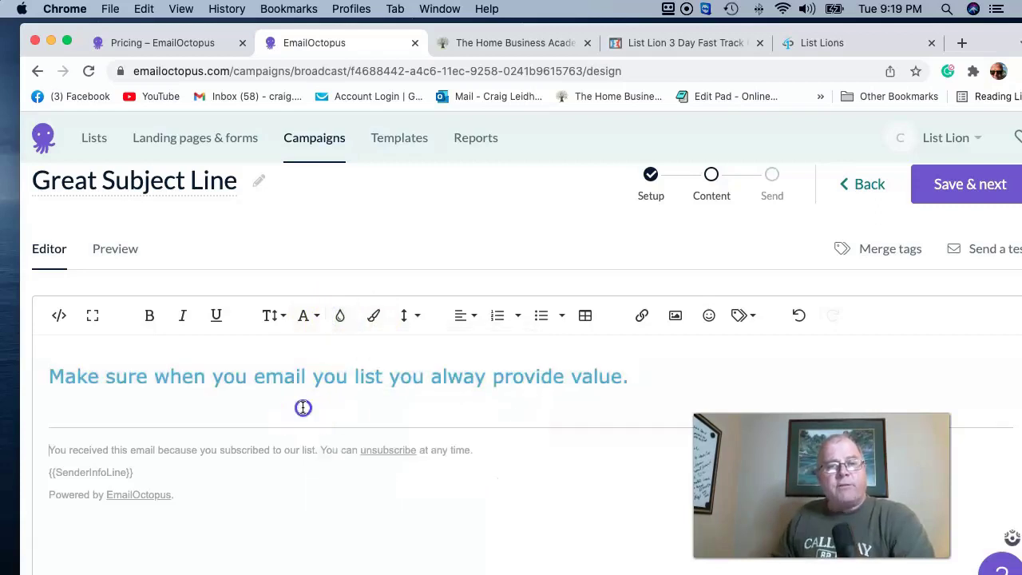
click(408, 315)
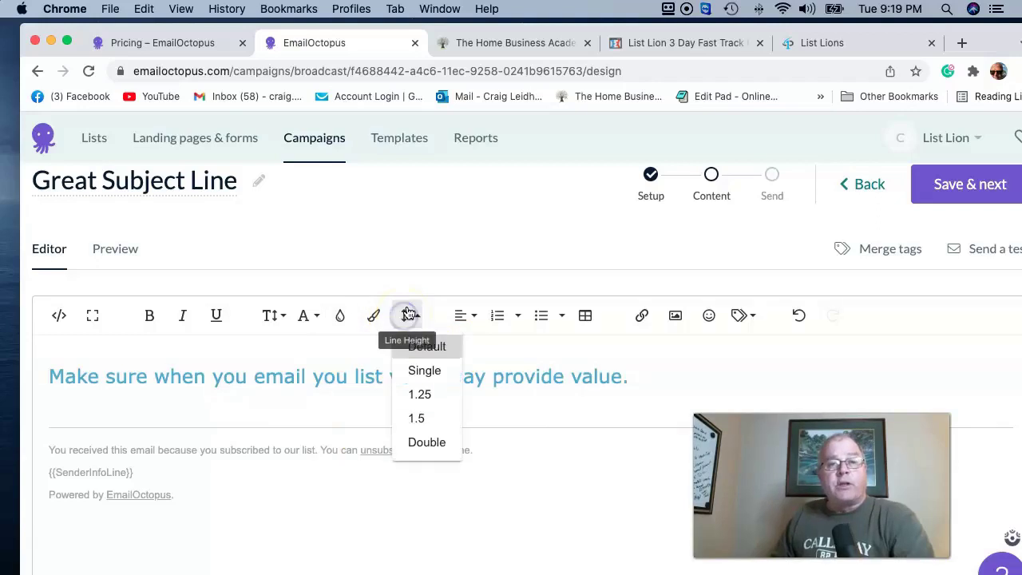
click(420, 394)
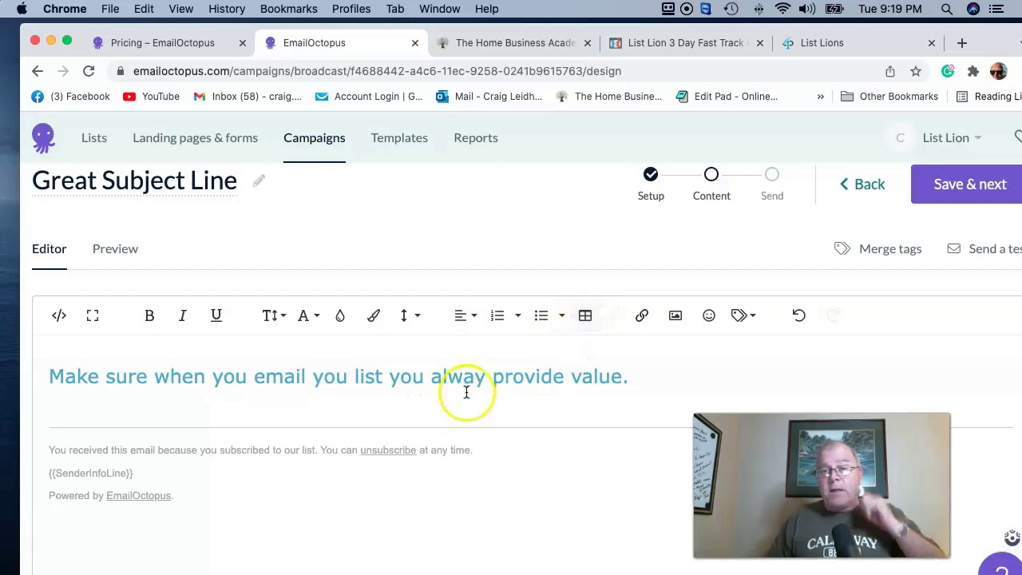
Step: Link the words "provide value." in the body sentence to dashcraig.com
drag(490, 381, 662, 381)
click(641, 317)
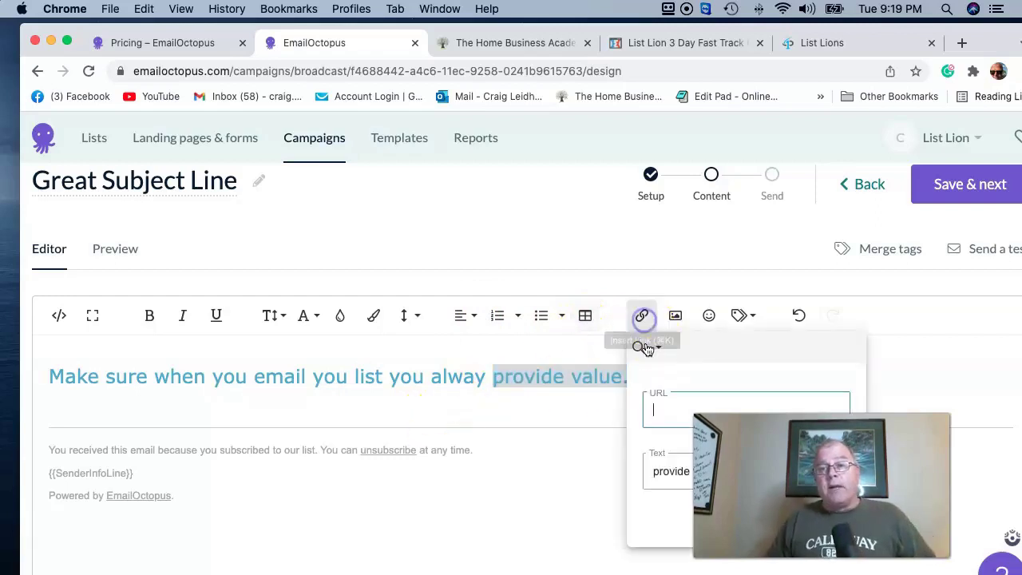
text(dashcraig.com)
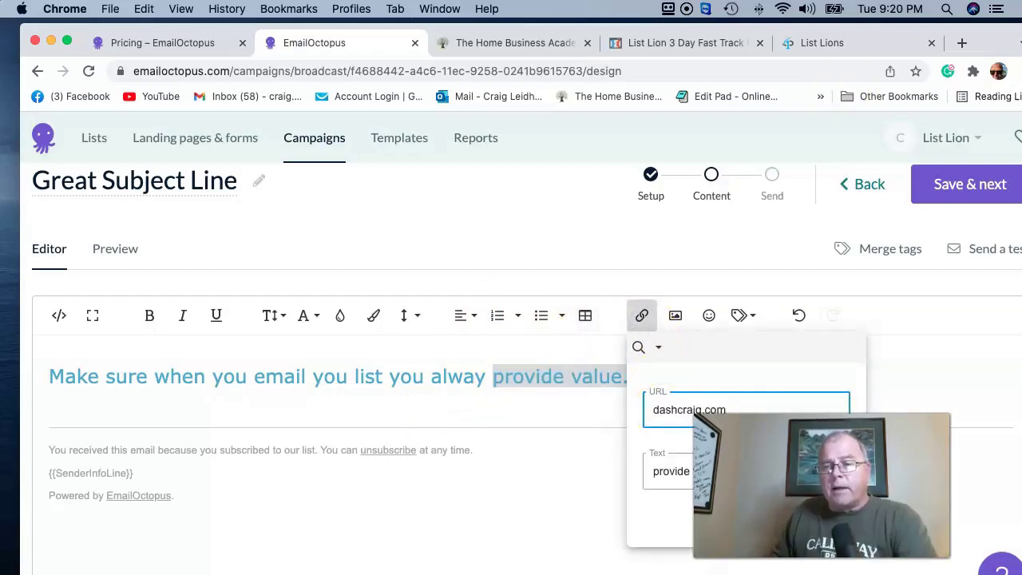
drag(797, 360, 381, 385)
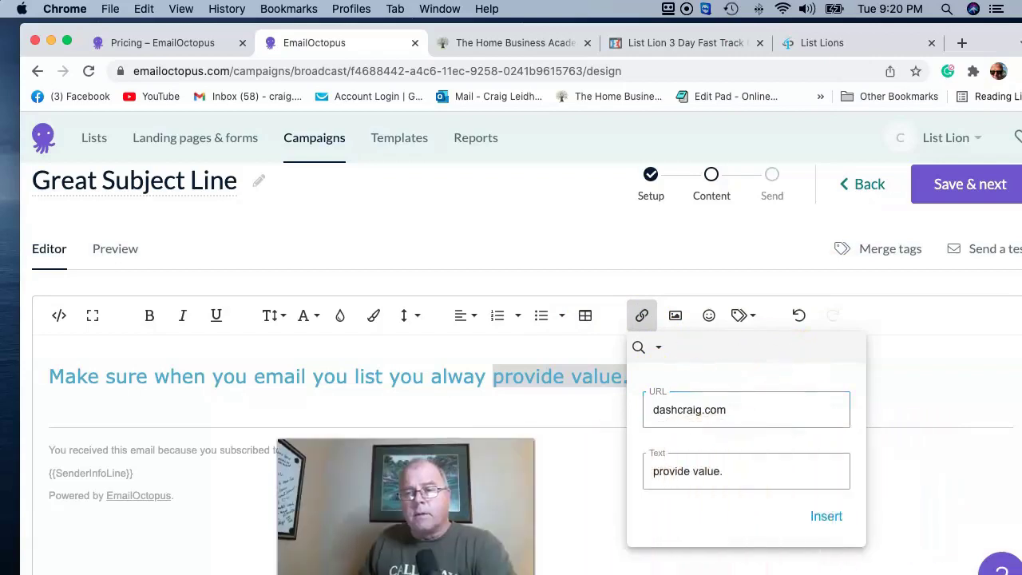
click(828, 531)
drag(479, 479, 816, 479)
click(591, 399)
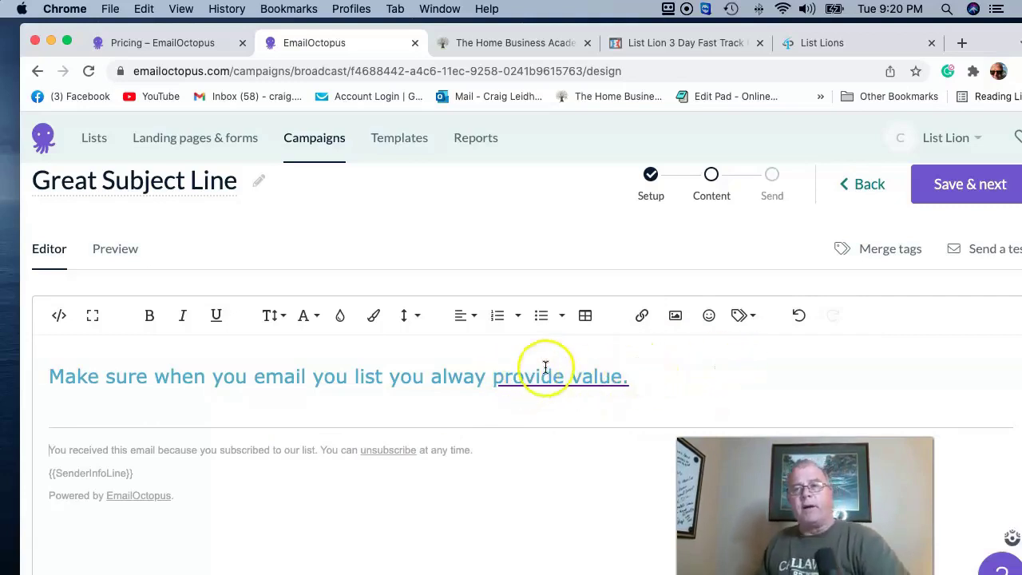
Step: Try inserting the FirstName merge tag before the footer's subscription notice, and remove it again
click(748, 320)
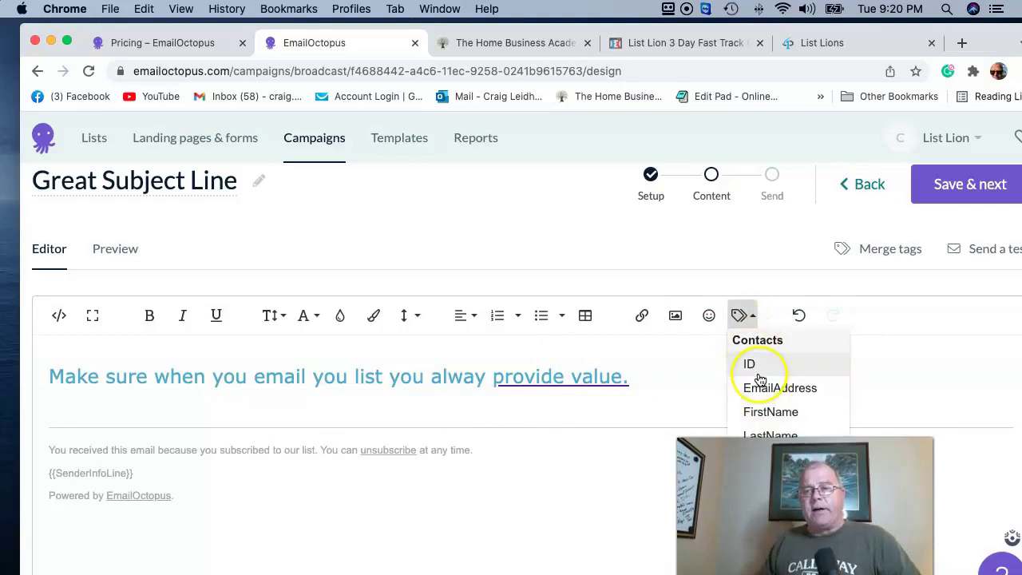
scroll(761, 367, down, 2)
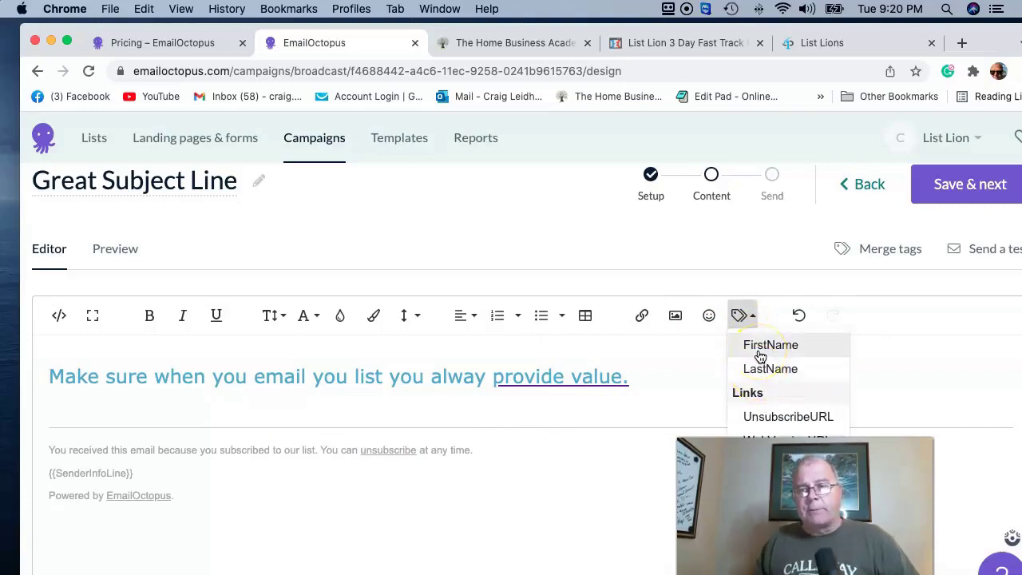
click(761, 351)
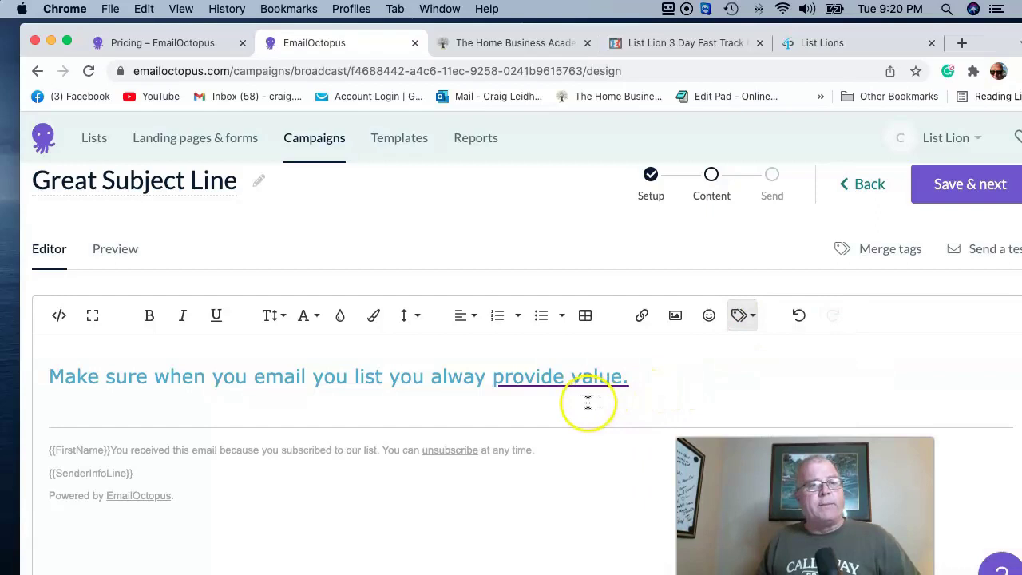
click(94, 449)
drag(94, 449, 39, 448)
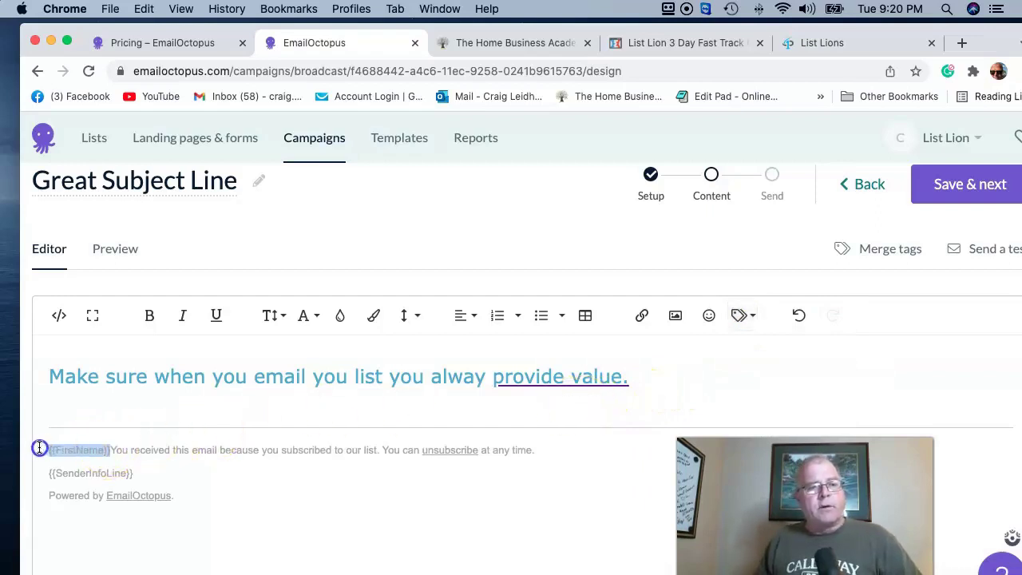
key(BackSpace)
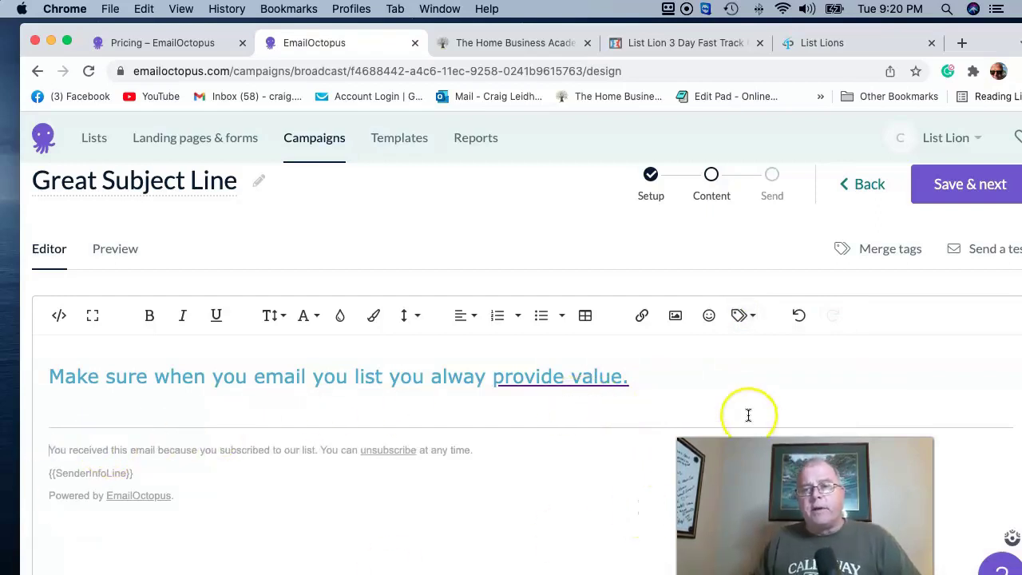
Step: Insert the FirstName merge tag after "provide value." in the body sentence, separated by a space
click(644, 385)
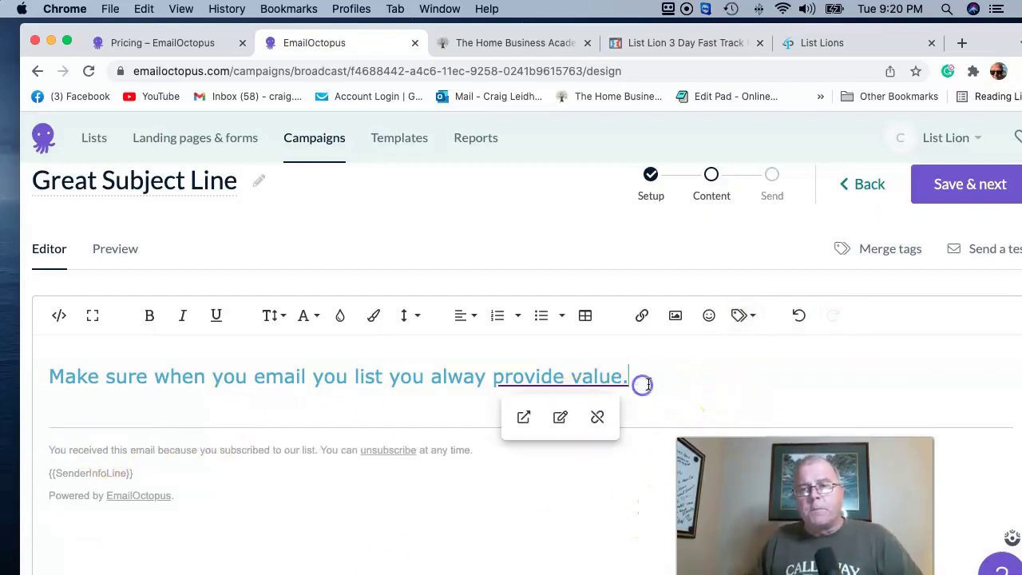
click(744, 316)
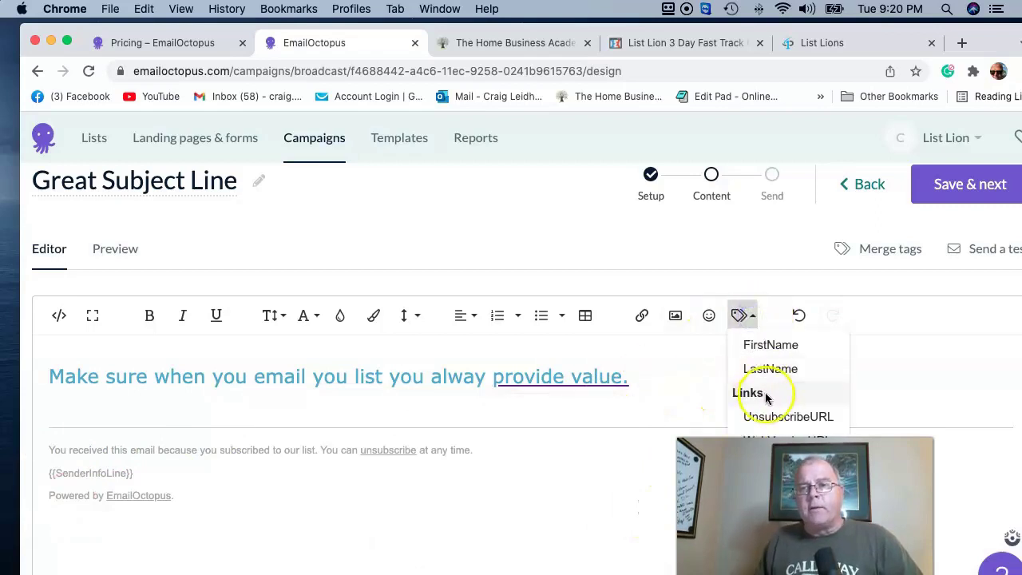
click(763, 345)
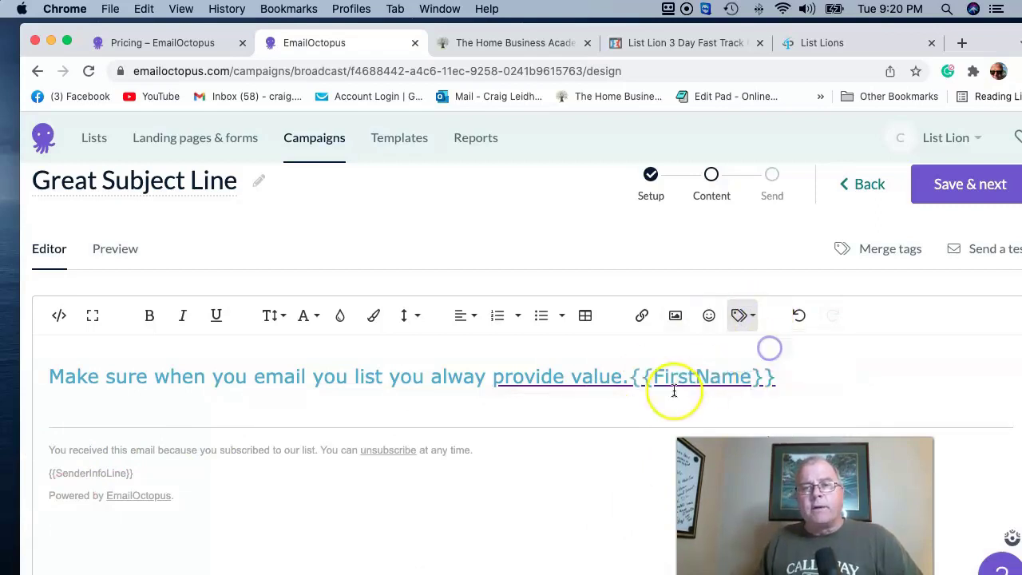
click(629, 378)
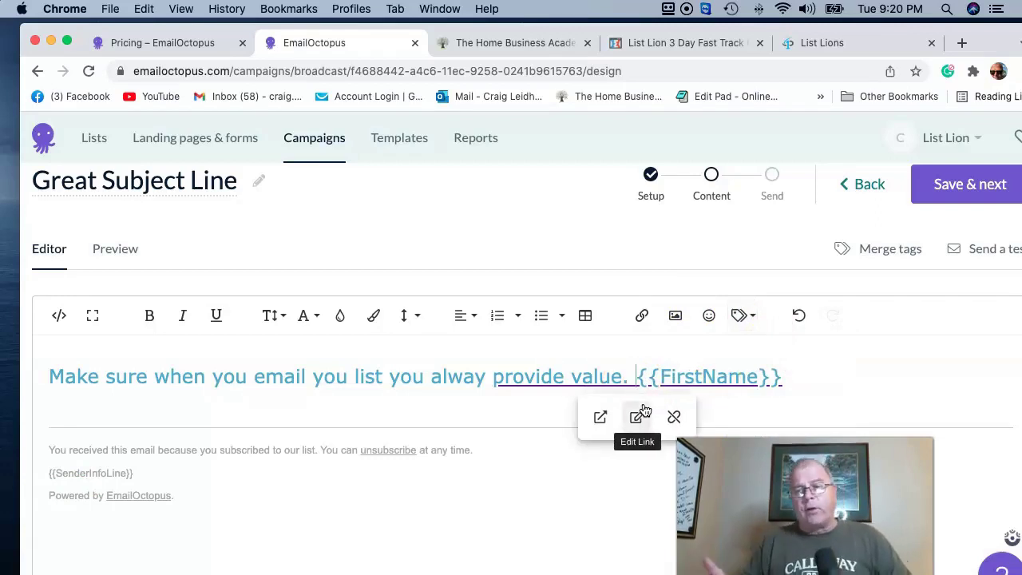
click(798, 388)
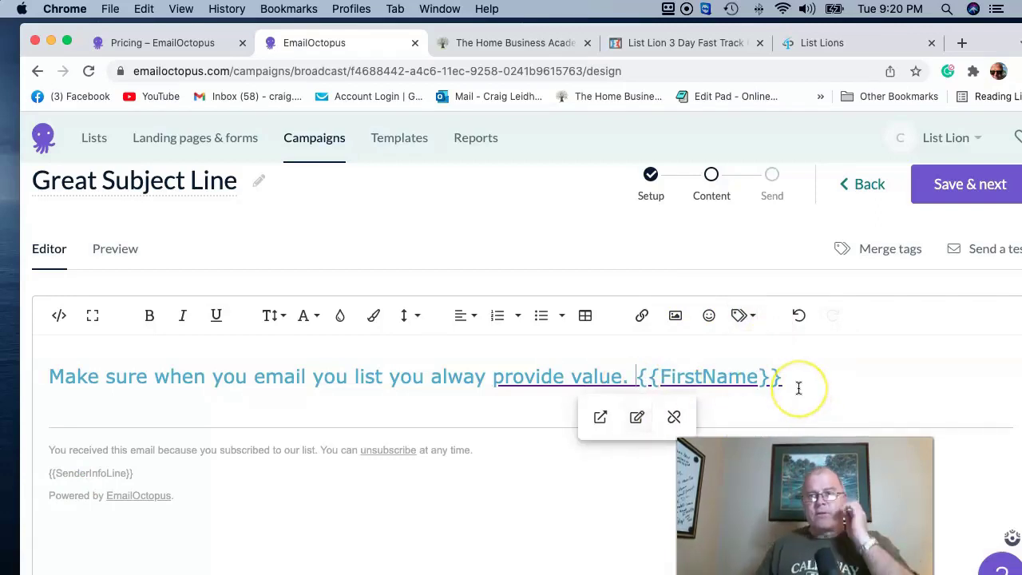
Step: Insert the image Email Photo.jpeg from the Desktop after "provide value." in the email body and shrink it to about three quarters of its size
scroll(345, 321, down, 5)
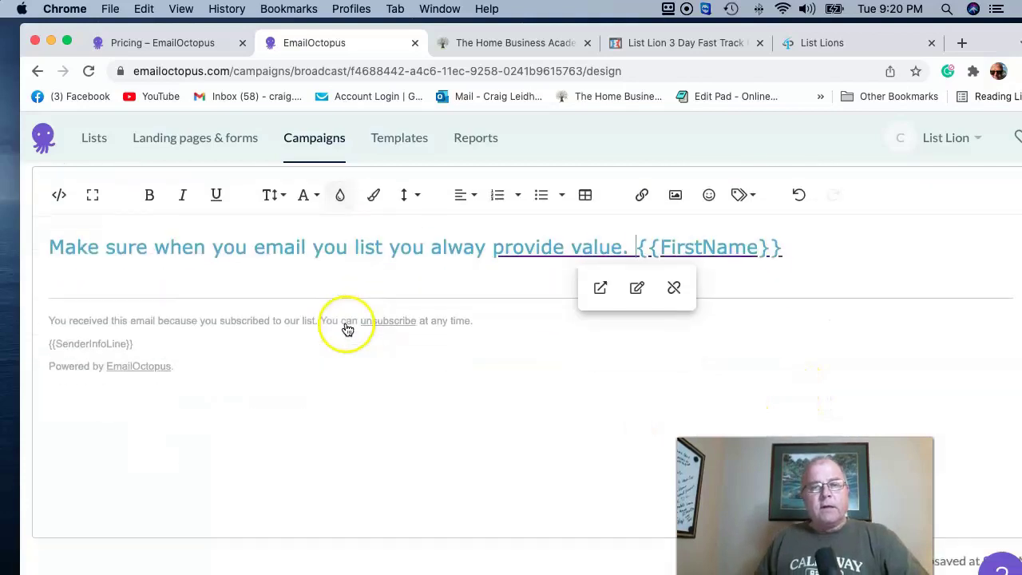
scroll(344, 321, up, 4)
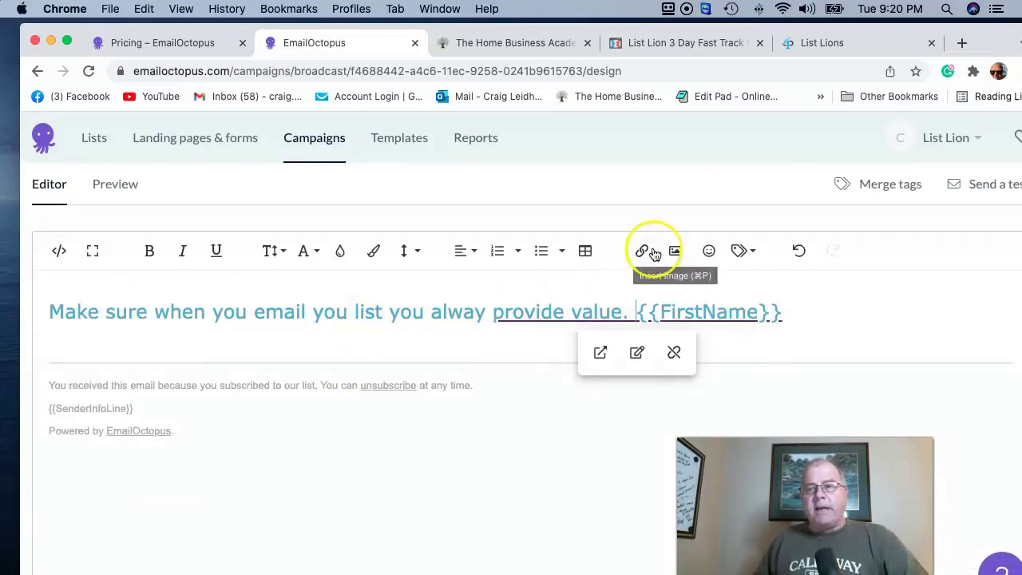
click(674, 251)
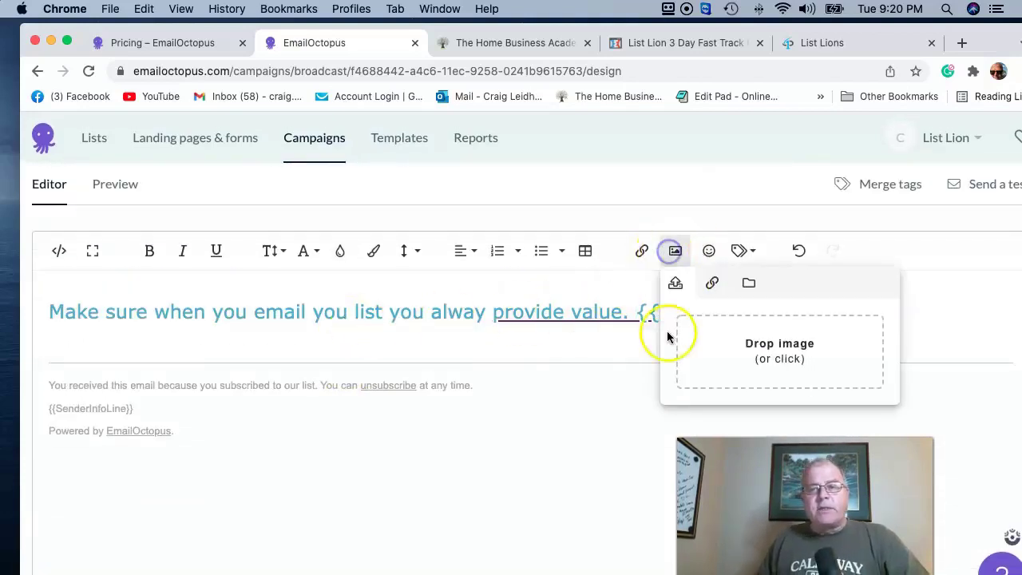
click(768, 362)
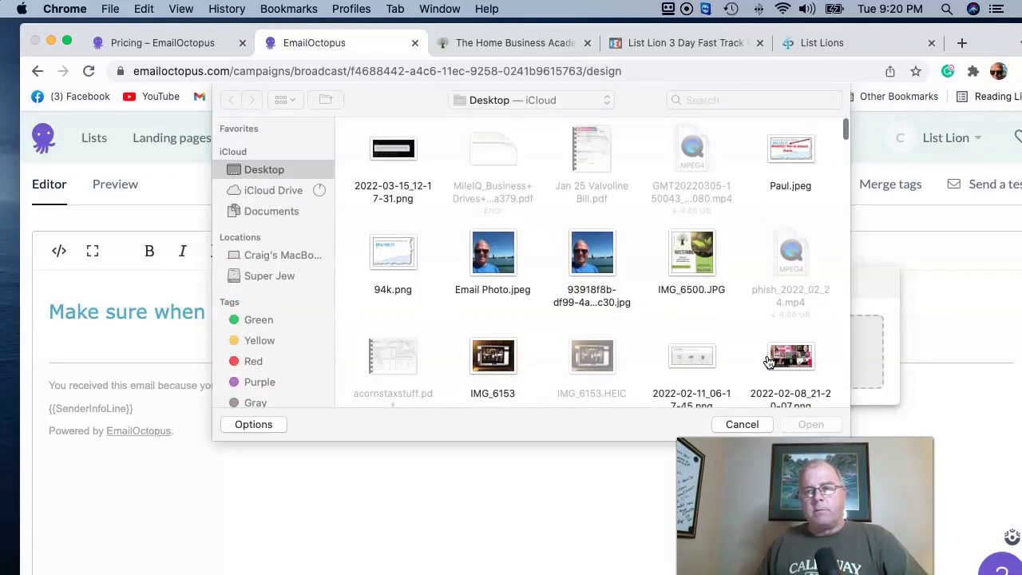
click(477, 249)
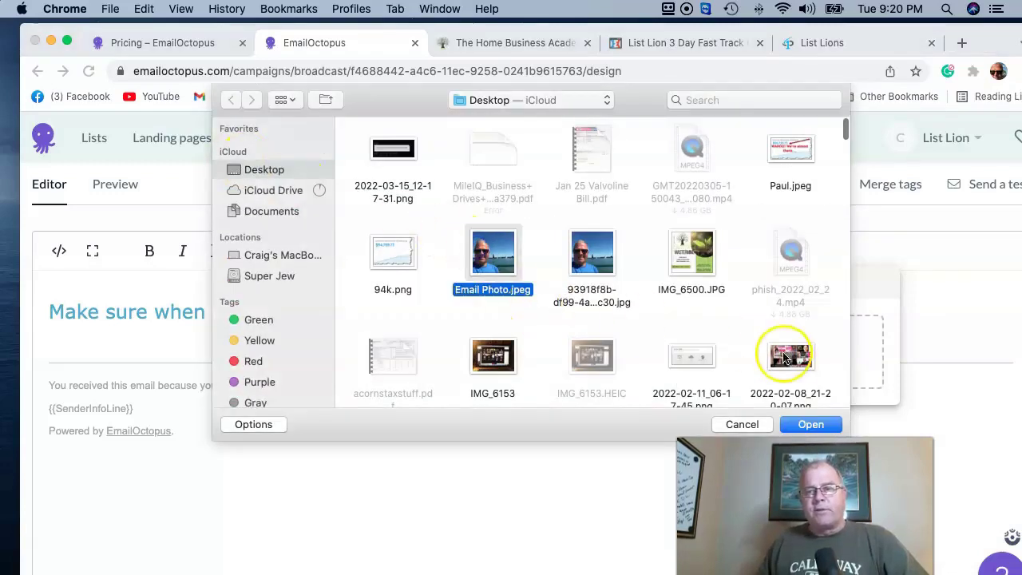
click(811, 424)
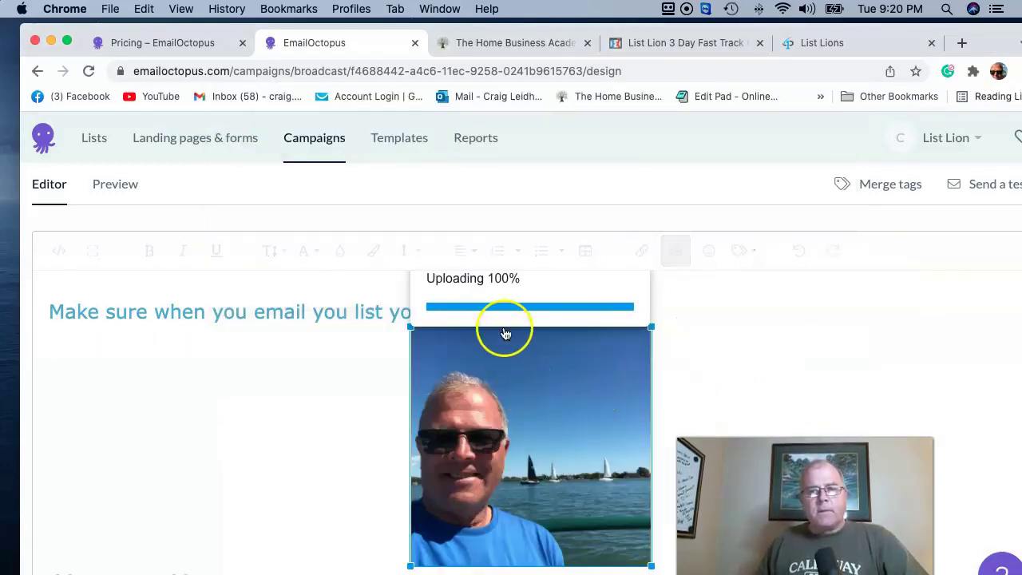
click(494, 241)
click(500, 269)
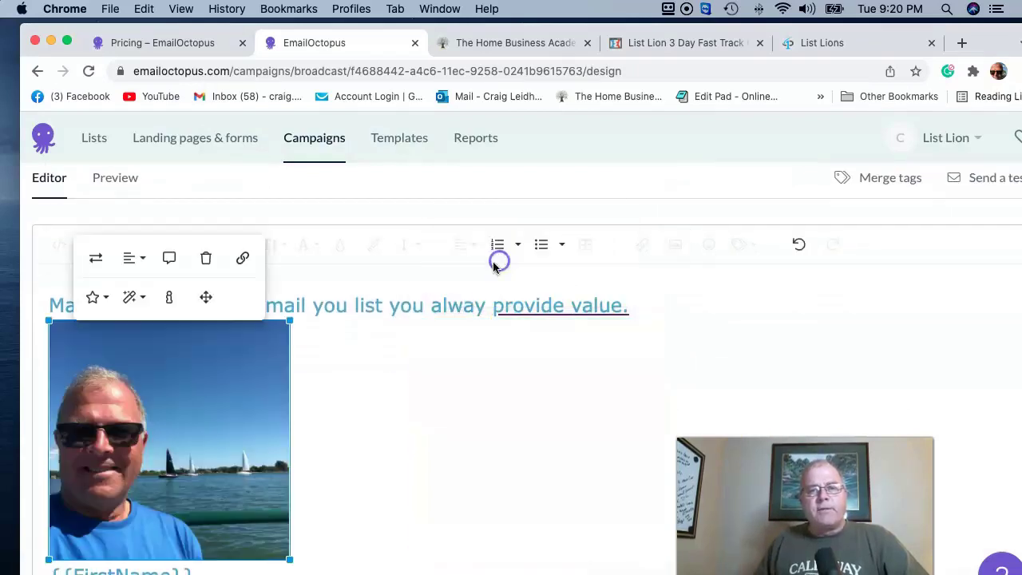
drag(288, 558, 224, 493)
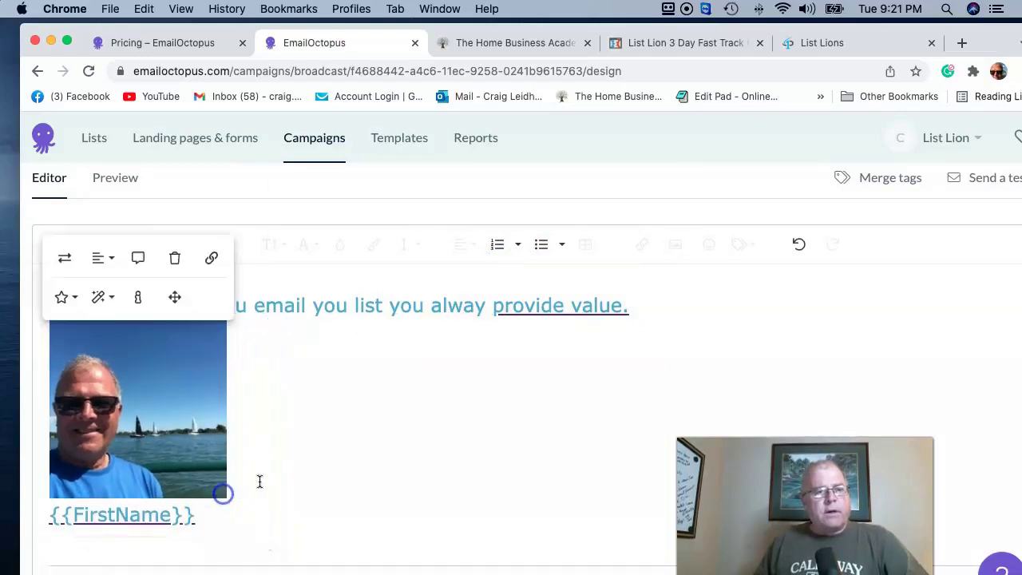
Step: Link the inserted photo to dashcraig.com
click(211, 260)
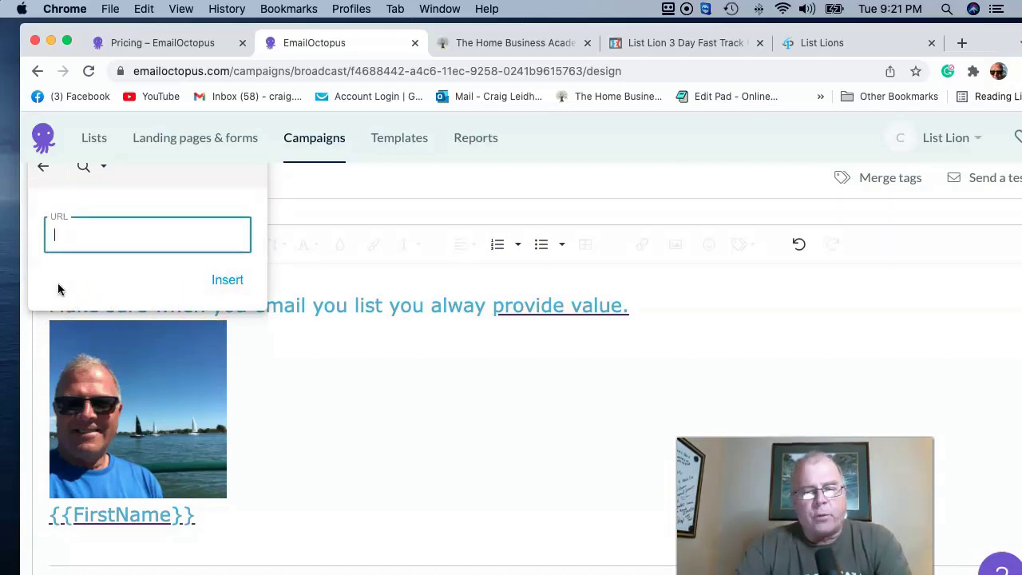
text(dashcraig.)
text(com)
click(227, 279)
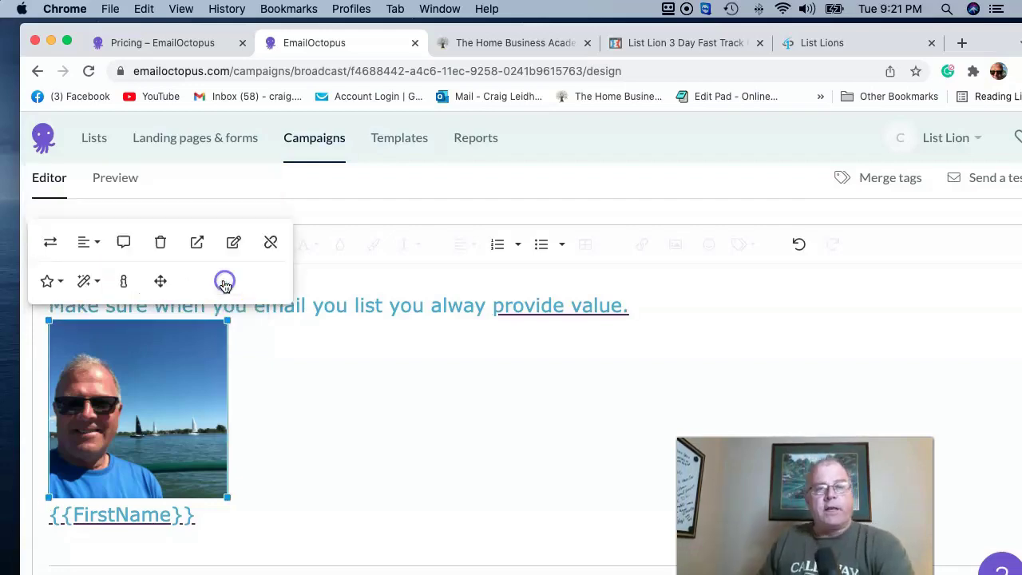
click(253, 574)
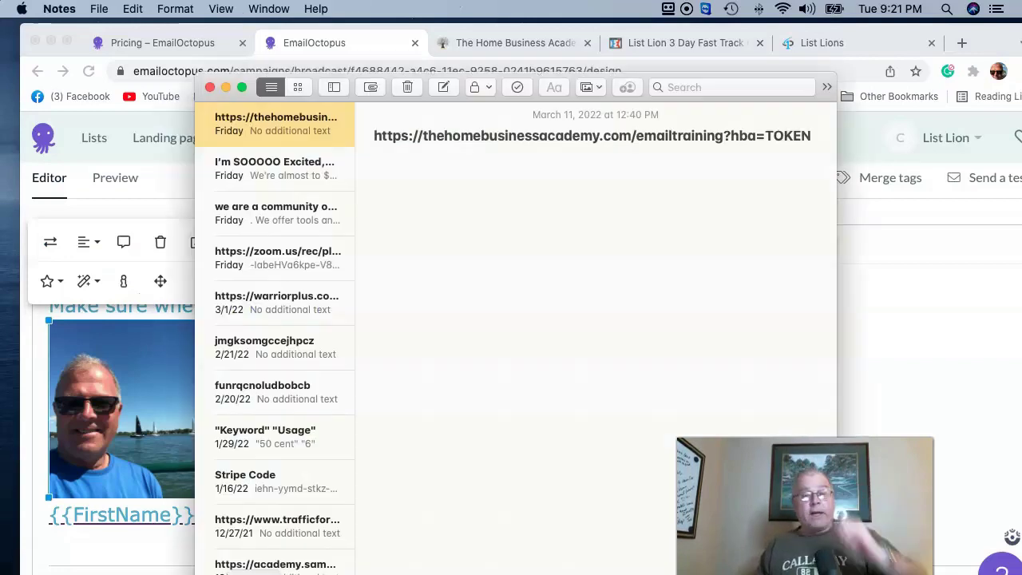
click(209, 86)
Step: Save the email content and continue to the campaign's final review
scroll(338, 410, up, 3)
scroll(338, 410, down, 3)
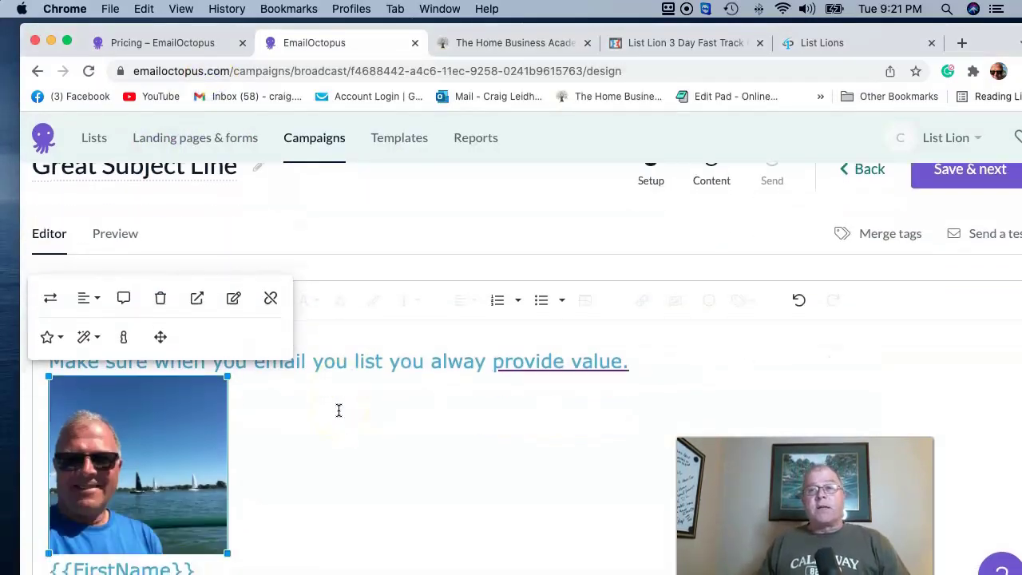
scroll(339, 410, down, 3)
scroll(339, 410, up, 5)
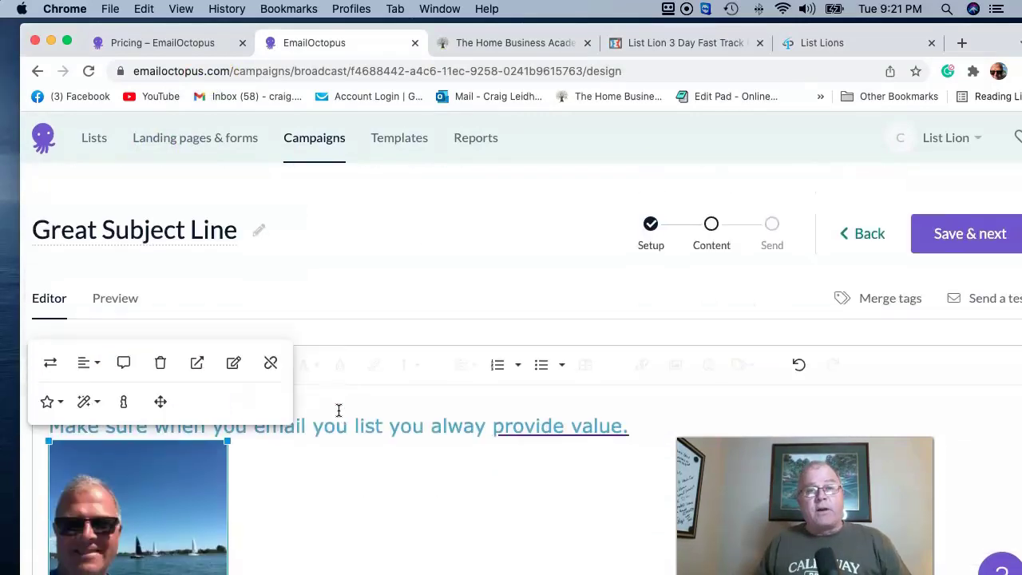
click(980, 234)
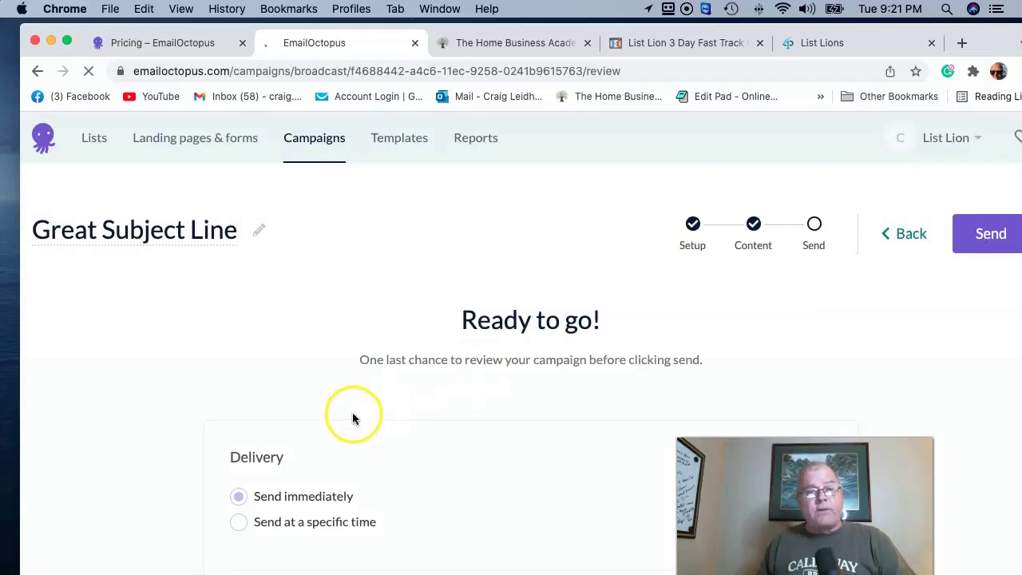
Step: Set the campaign's delivery to send at a specific time
scroll(344, 413, down, 4)
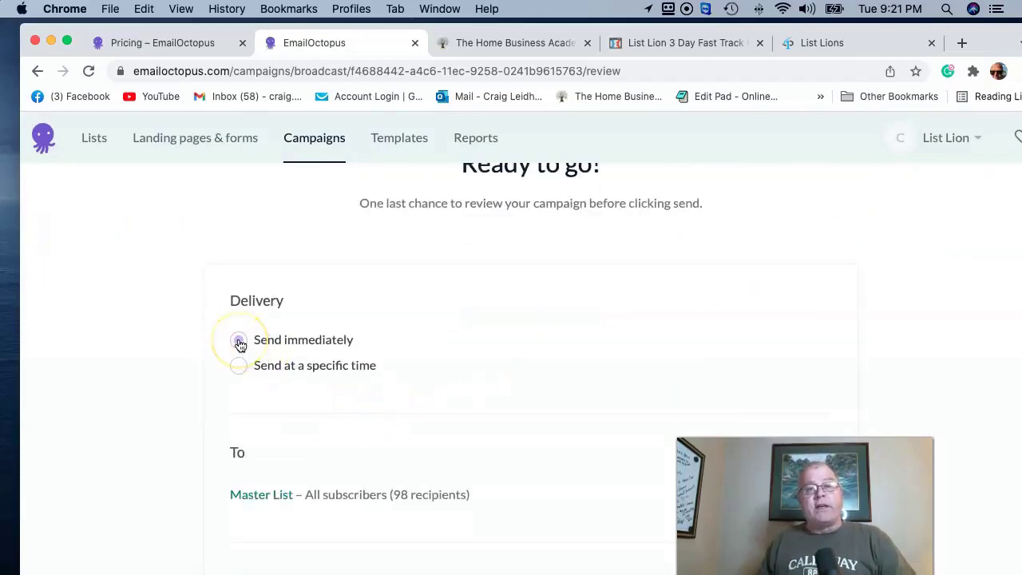
click(238, 341)
click(233, 368)
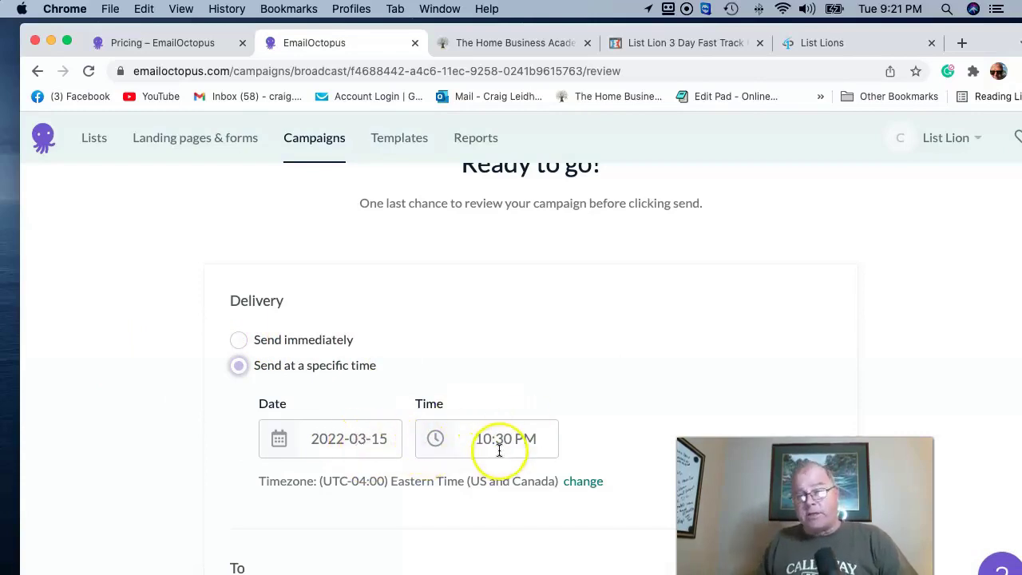
Step: Review the campaign's recipients, sender, subject and content, and preview the finished email
scroll(499, 451, down, 3)
scroll(178, 438, down, 3)
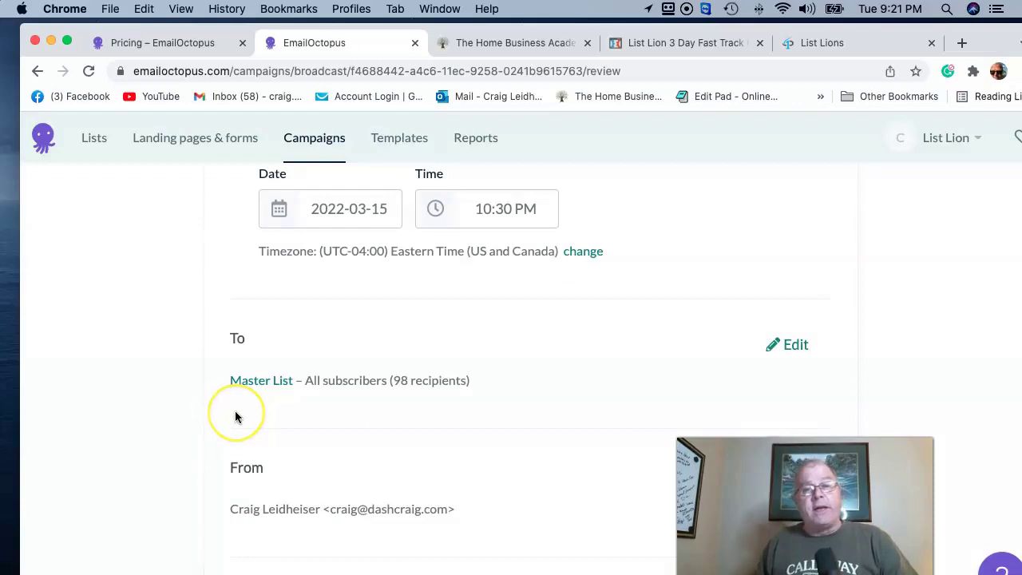
scroll(236, 415, down, 5)
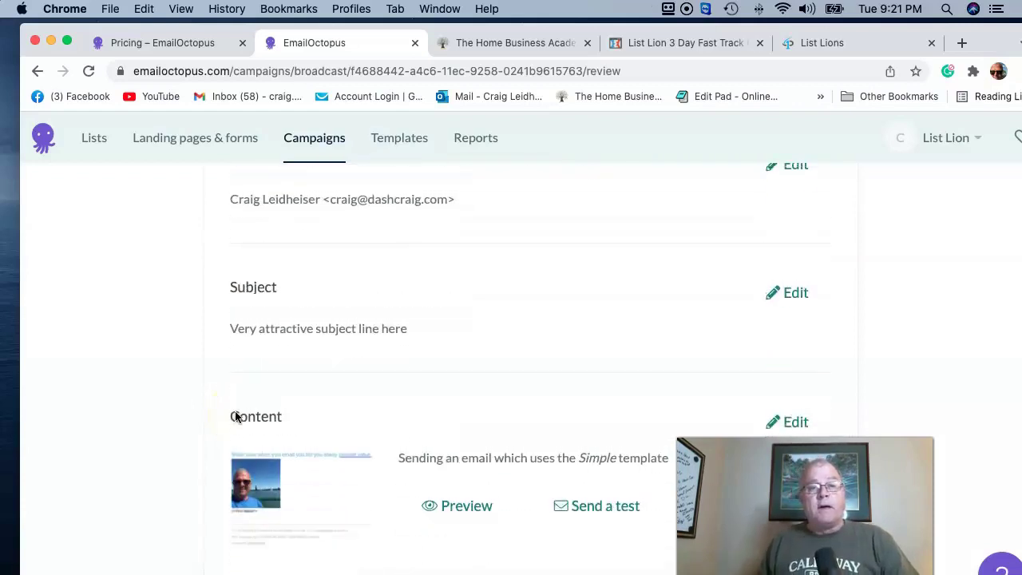
scroll(236, 416, down, 1)
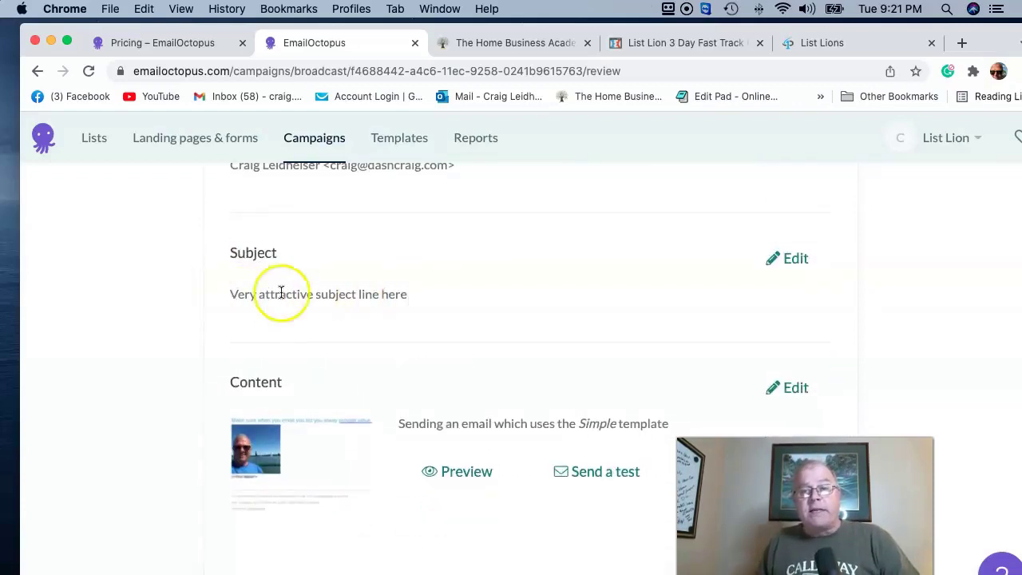
scroll(281, 292, down, 2)
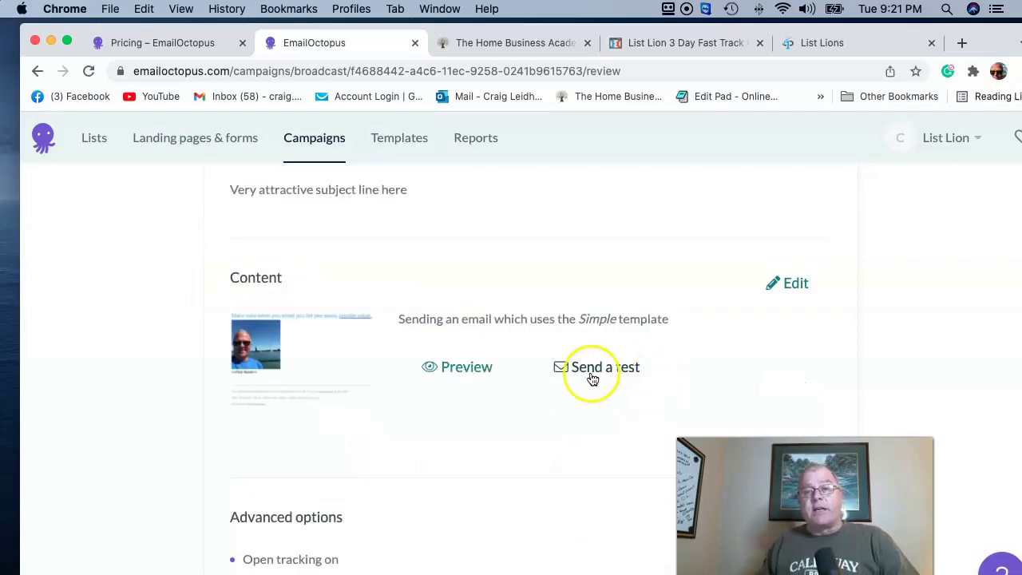
click(453, 372)
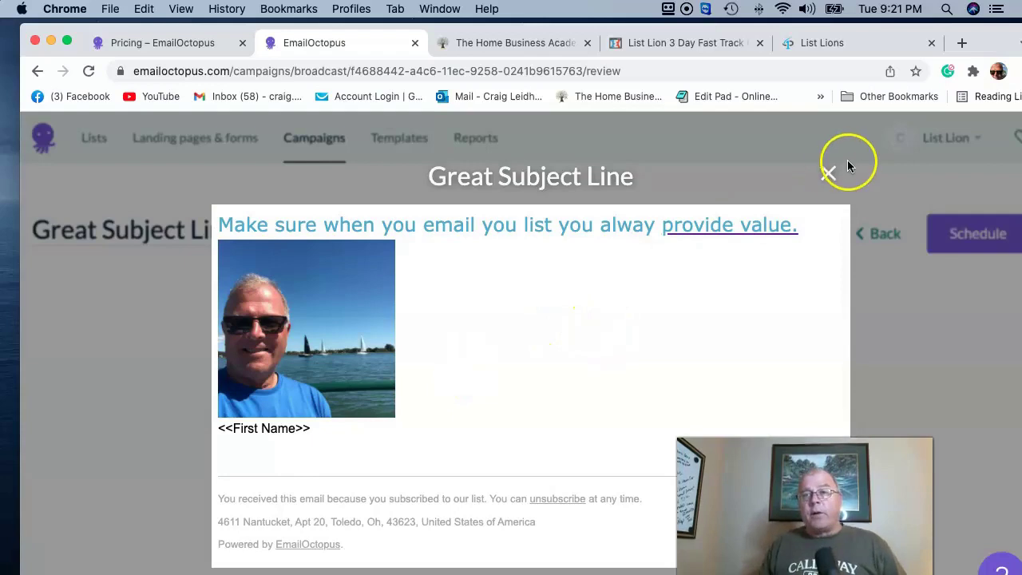
click(828, 174)
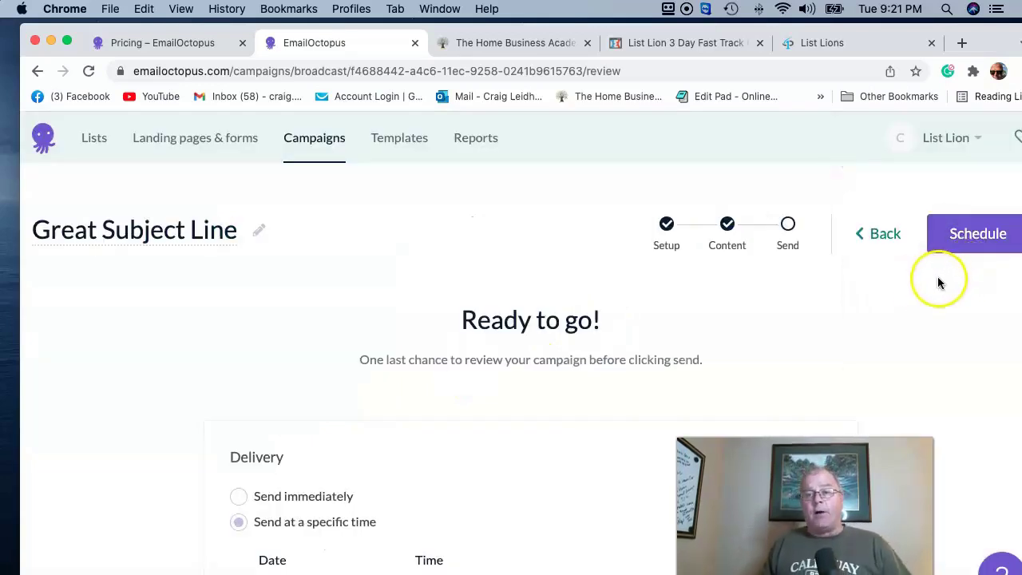
Step: Set the campaign's delivery to send immediately and check the recipient list, subject and content once more
scroll(937, 280, down, 2)
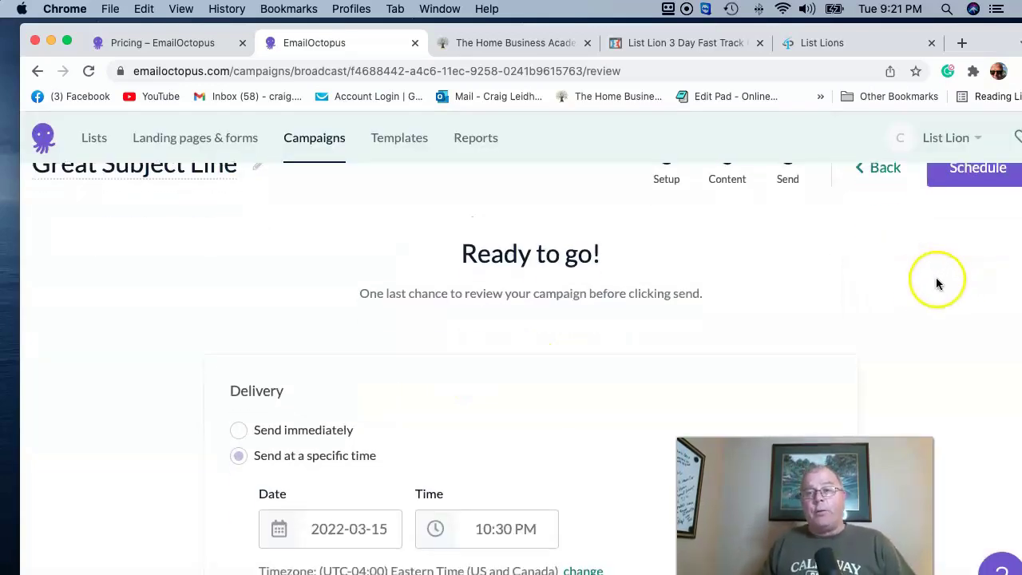
click(236, 416)
scroll(440, 353, down, 6)
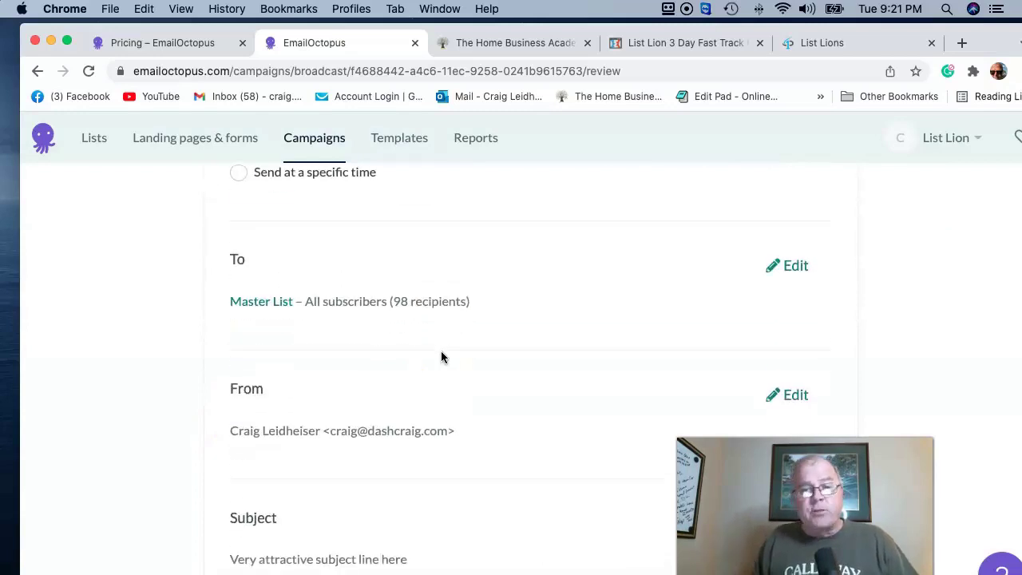
scroll(441, 357, down, 6)
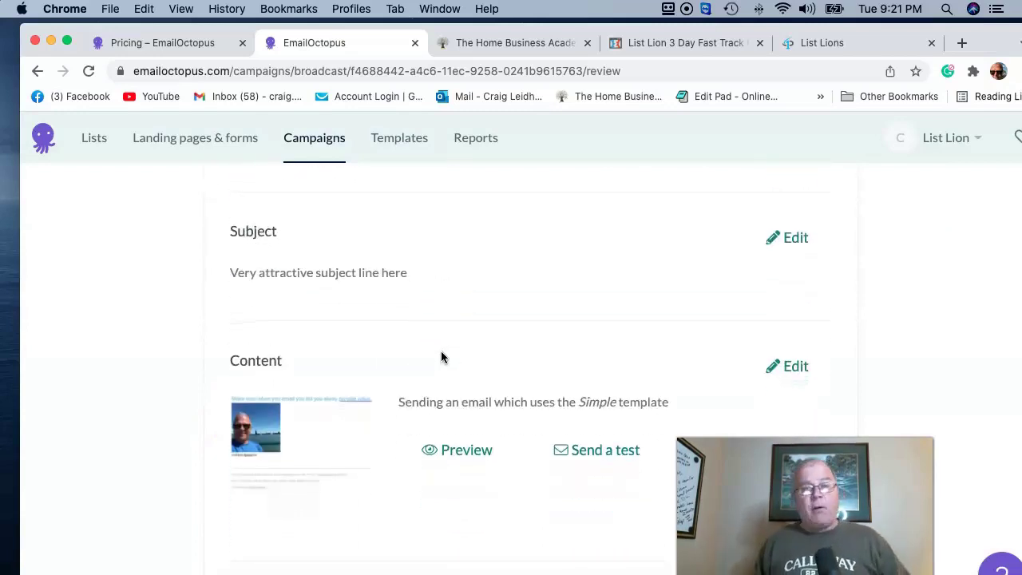
Step: Open the templates section and browse EmailOctopus's own ready-made templates
scroll(441, 357, up, 12)
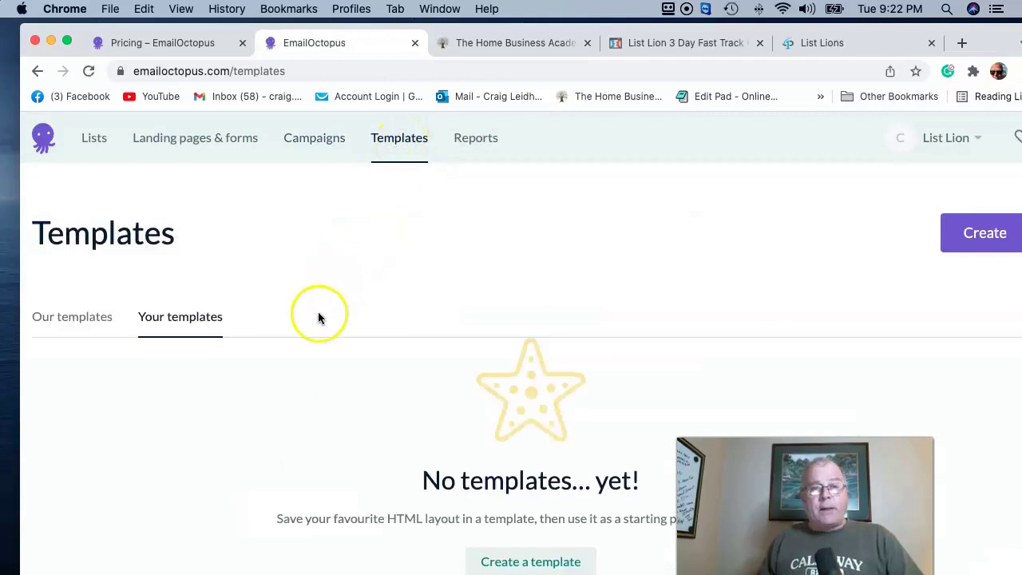
scroll(256, 315, down, 1)
click(85, 261)
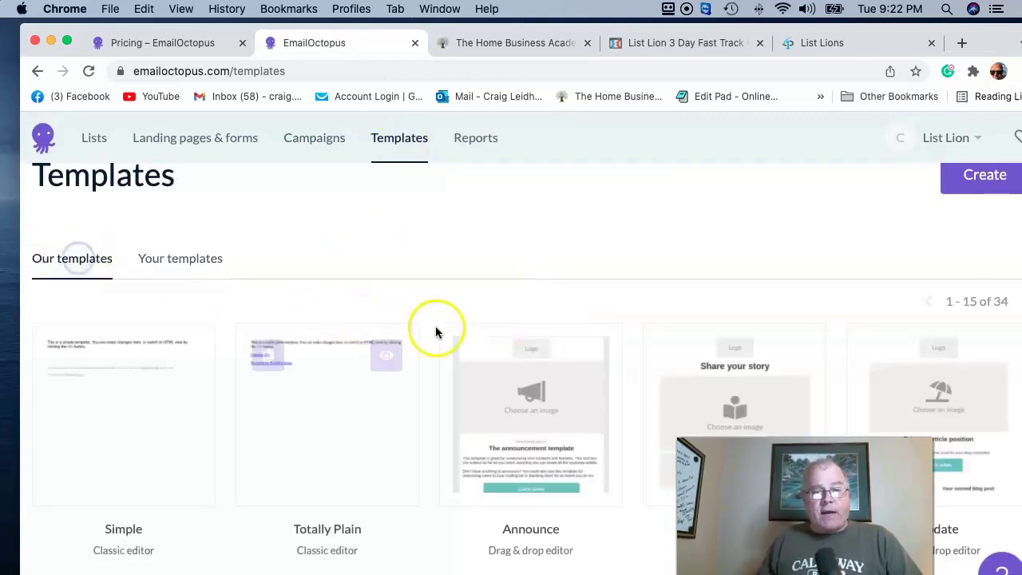
scroll(559, 329, down, 3)
scroll(721, 342, up, 1)
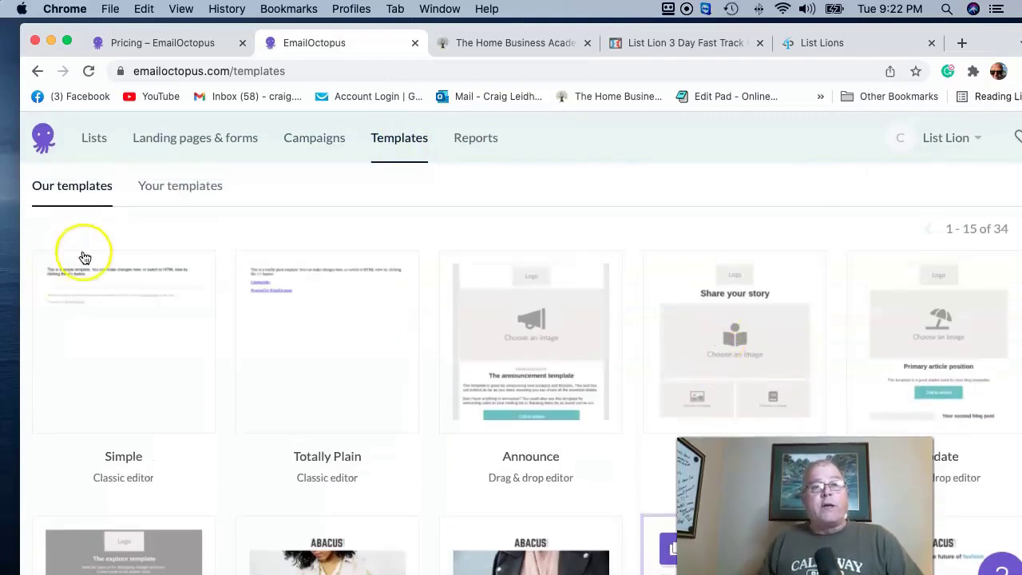
scroll(183, 269, up, 3)
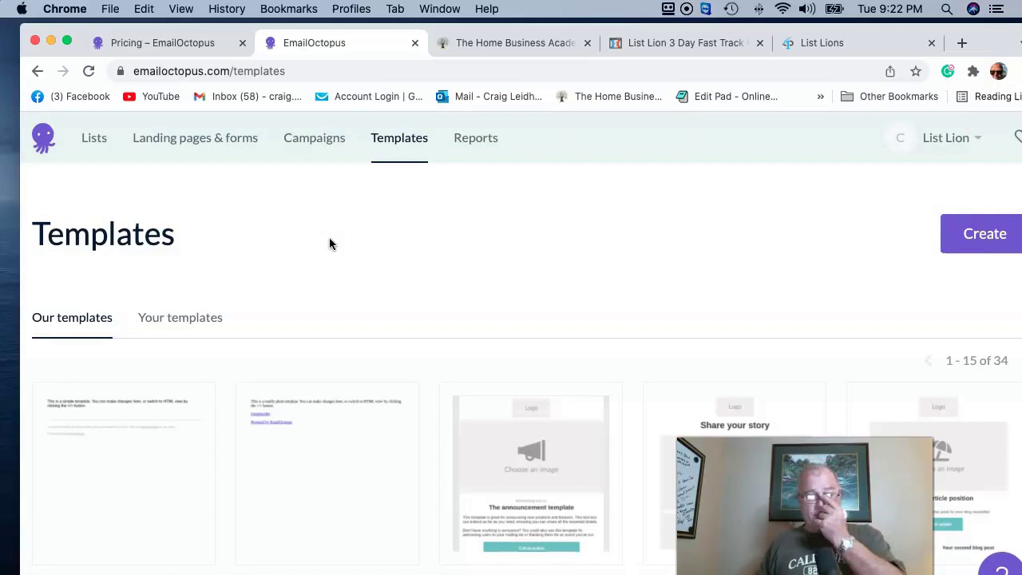
Step: Open the report of the campaign sent on Mar 13 and examine its opens, clicks, unsubscribes, 24-hour performance and recent activity
click(495, 139)
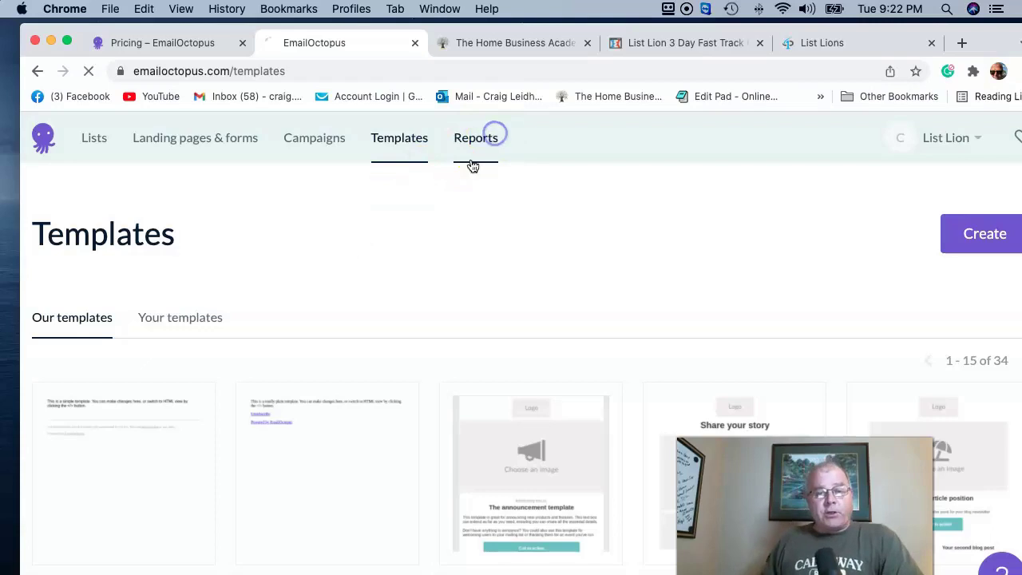
scroll(421, 260, down, 2)
click(421, 260)
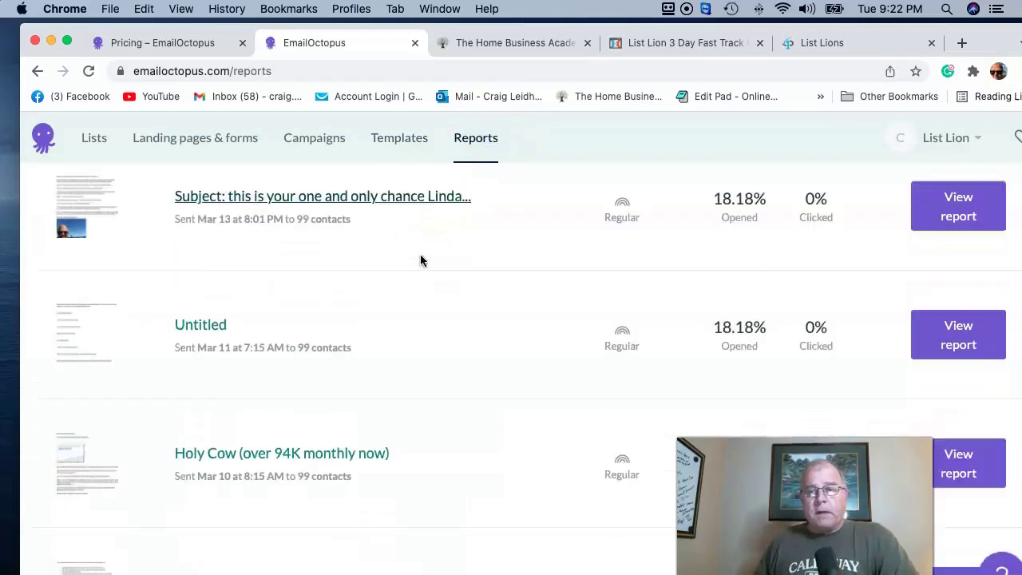
scroll(336, 327, down, 2)
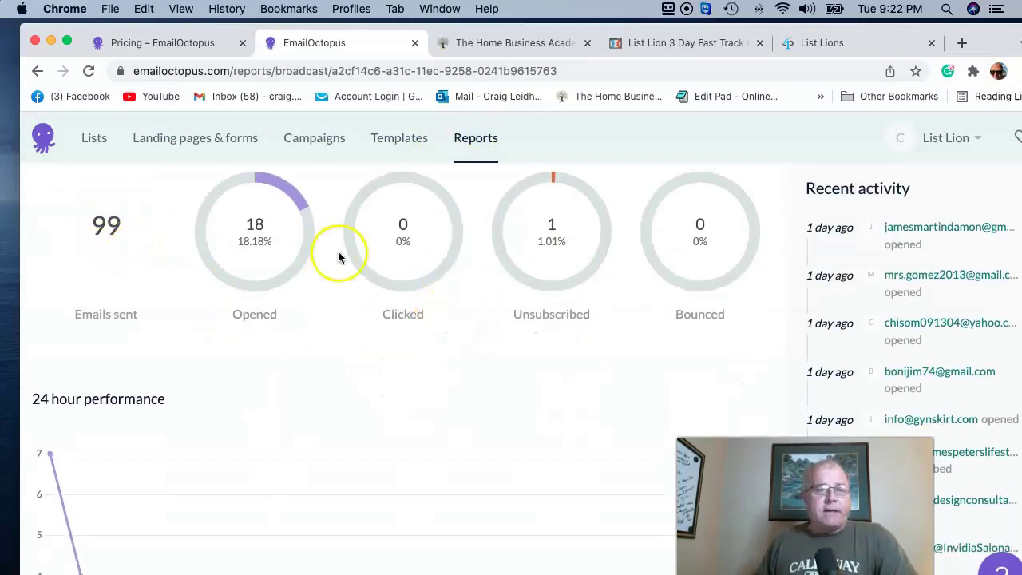
scroll(256, 237, up, 1)
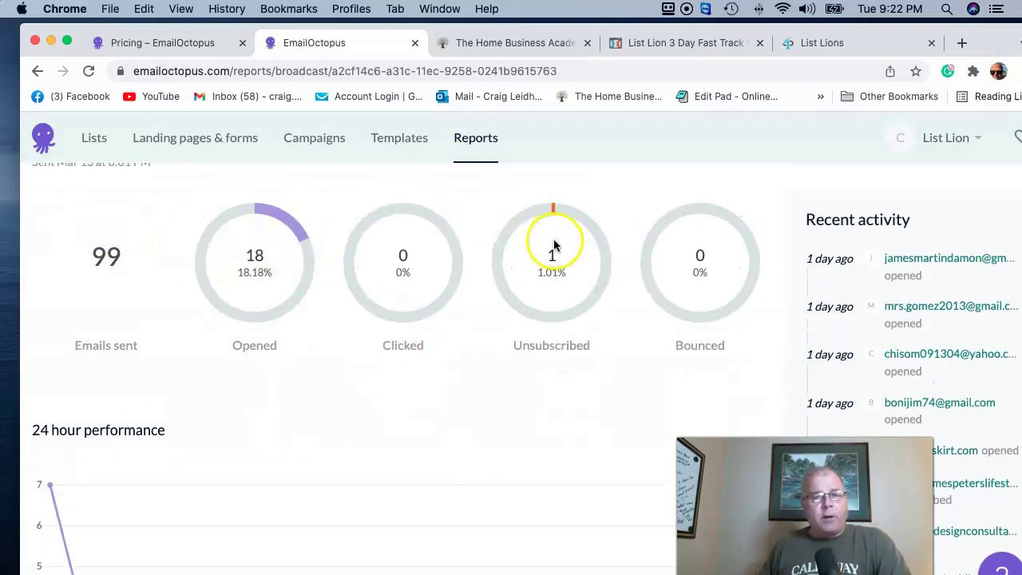
scroll(559, 251, down, 9)
scroll(560, 254, down, 5)
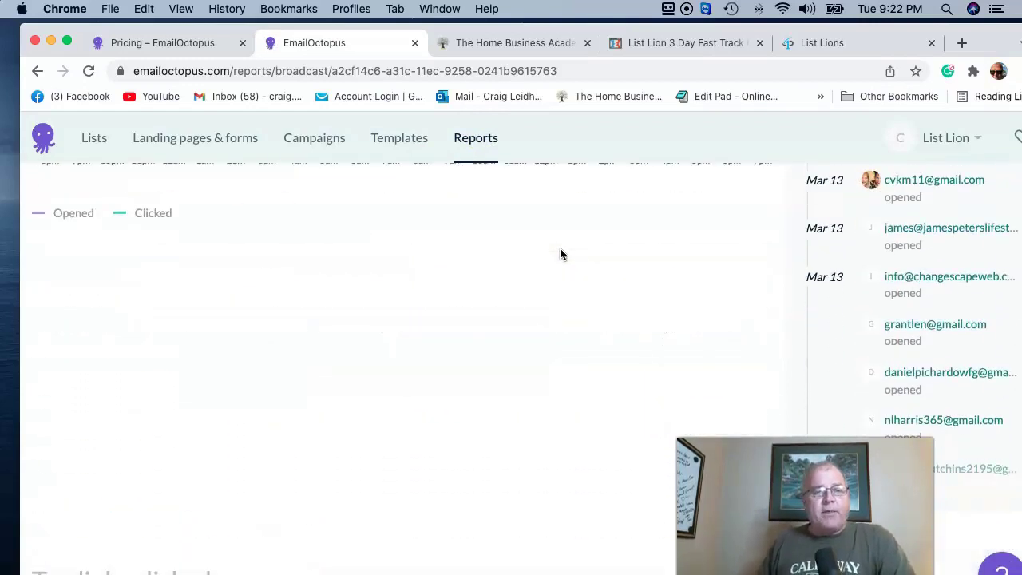
scroll(560, 254, up, 2)
scroll(560, 254, up, 7)
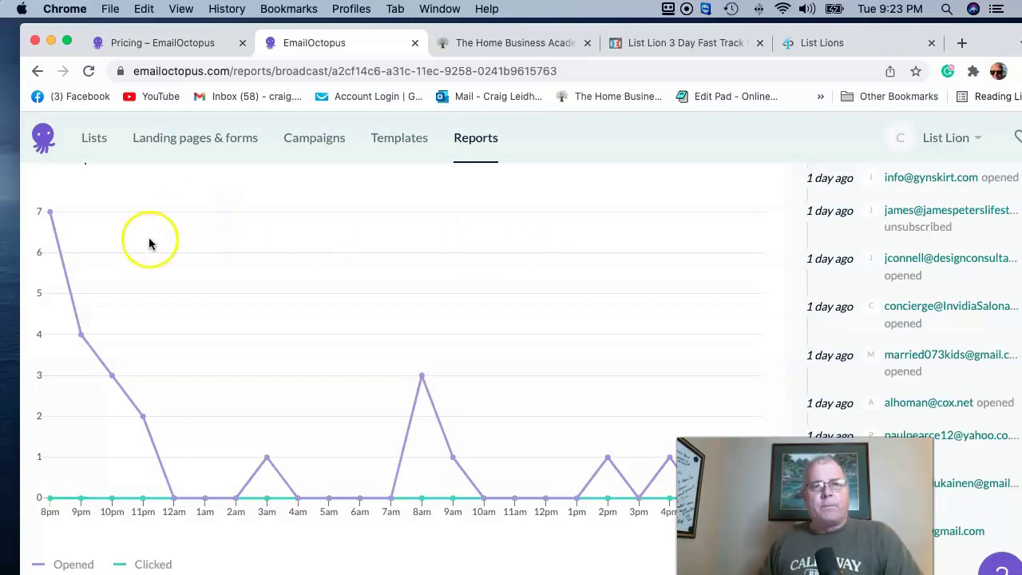
Step: Review the report's bounce figure, 24-hour performance chart and the full list of recent subscriber activity
scroll(171, 239, up, 5)
scroll(651, 311, down, 2)
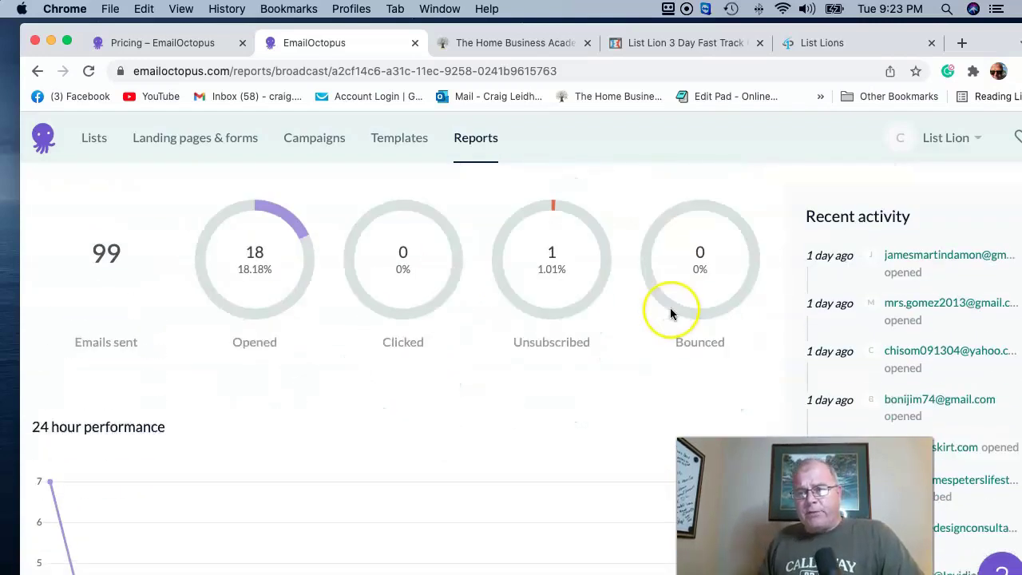
scroll(946, 379, down, 5)
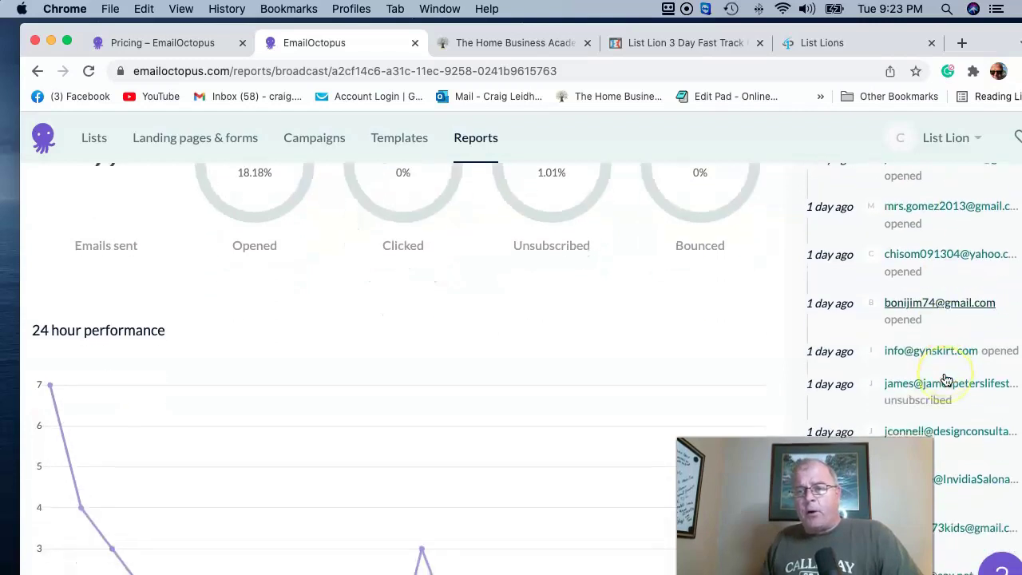
scroll(946, 379, down, 8)
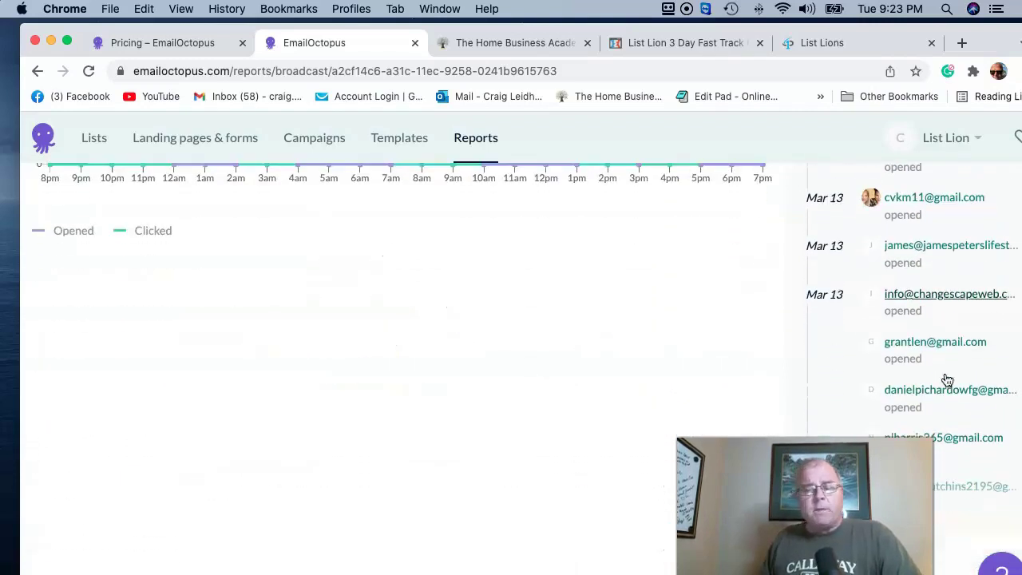
scroll(583, 363, up, 10)
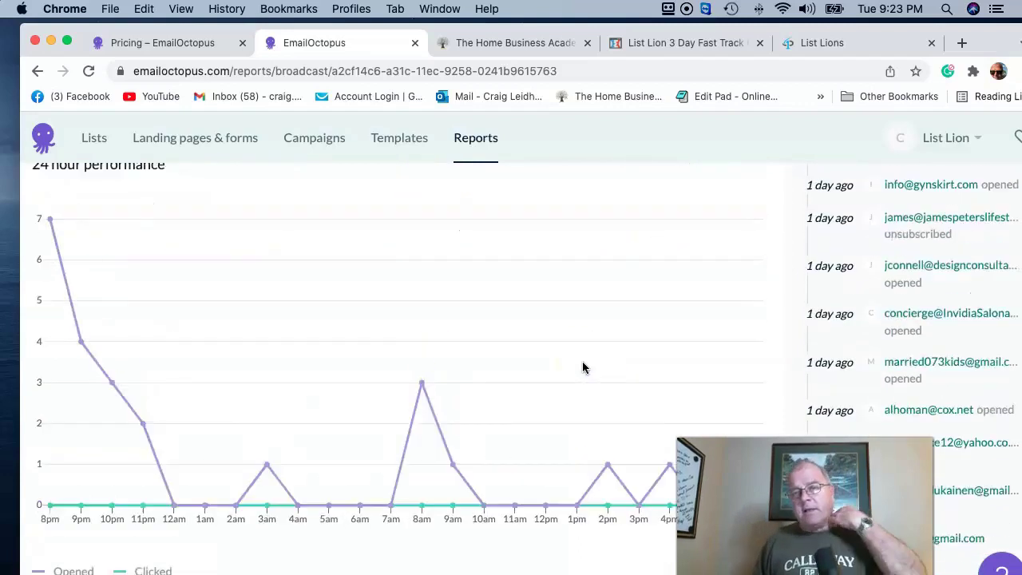
Step: Open the Basic inline form from the landing pages and forms section and examine its editor's content blocks
click(194, 143)
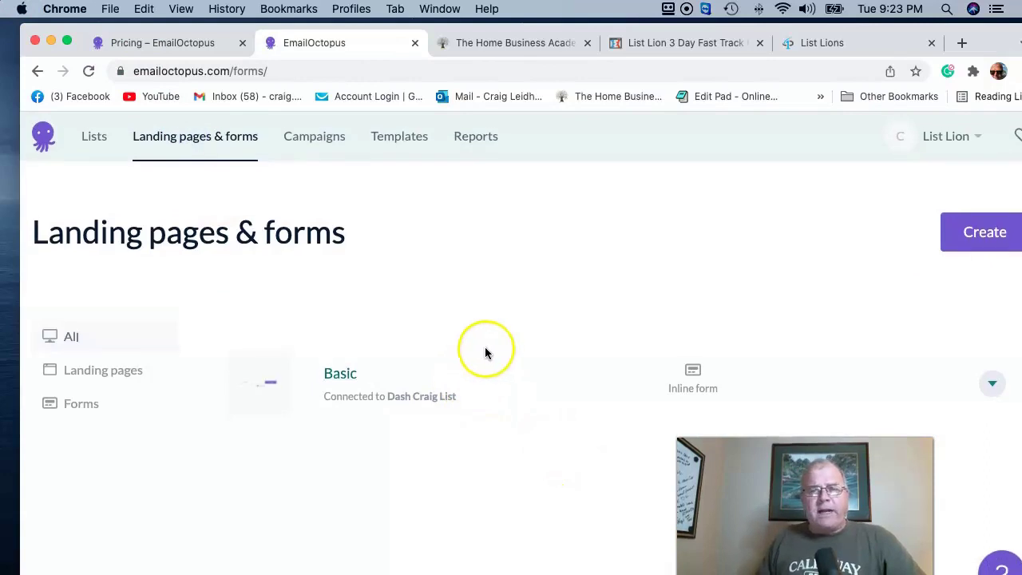
click(329, 387)
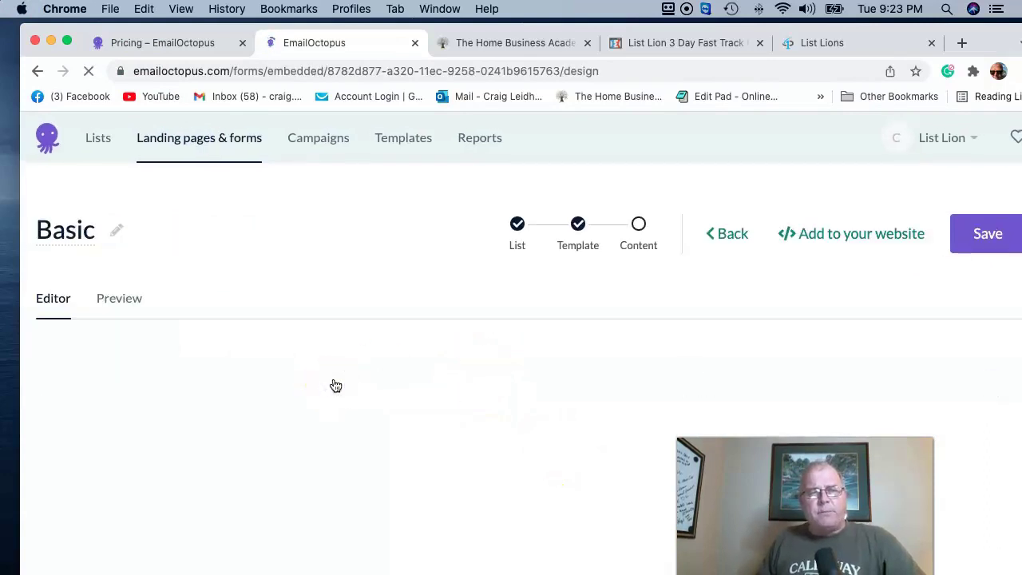
click(126, 306)
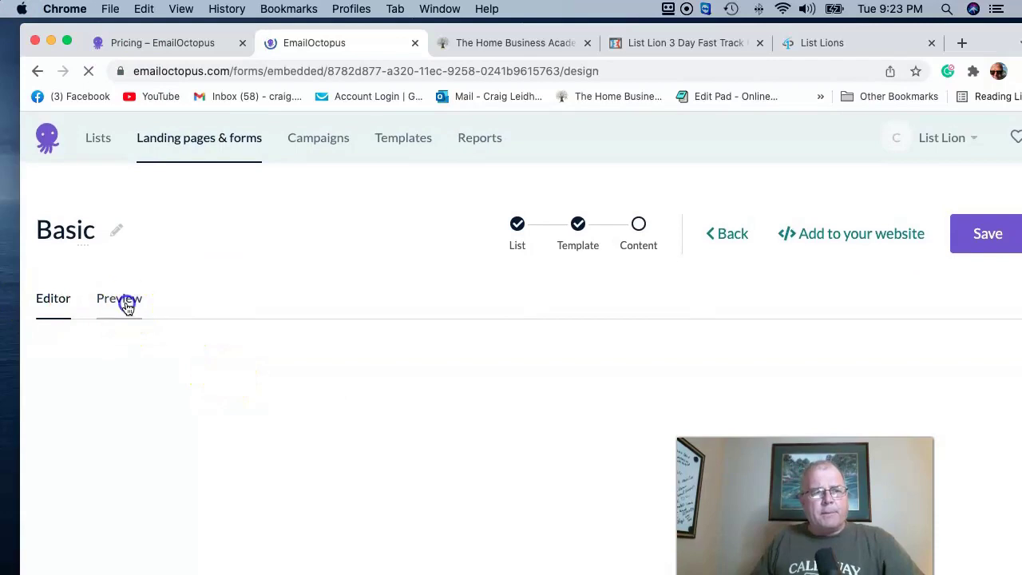
click(58, 302)
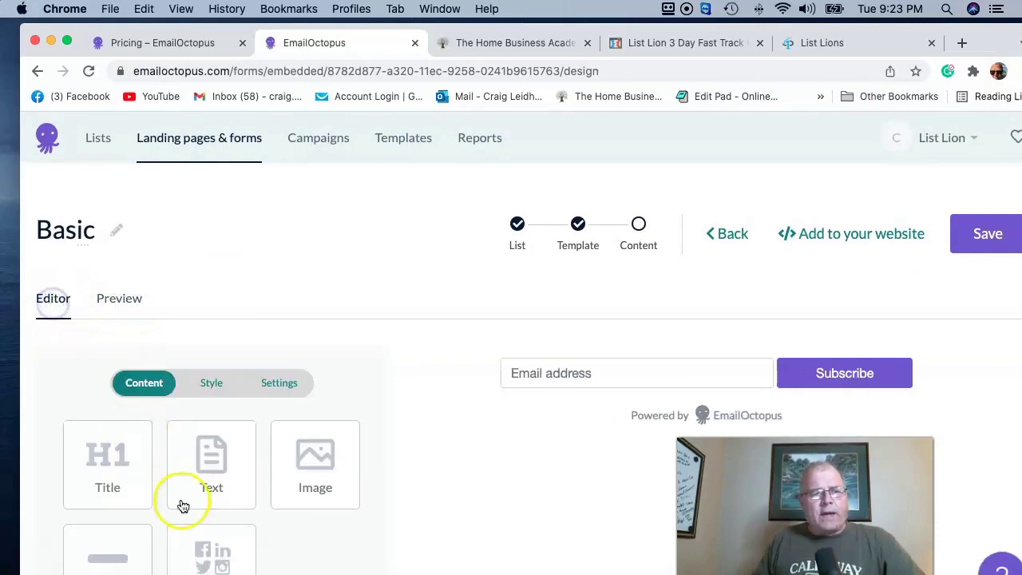
scroll(663, 442, down, 4)
scroll(488, 432, up, 5)
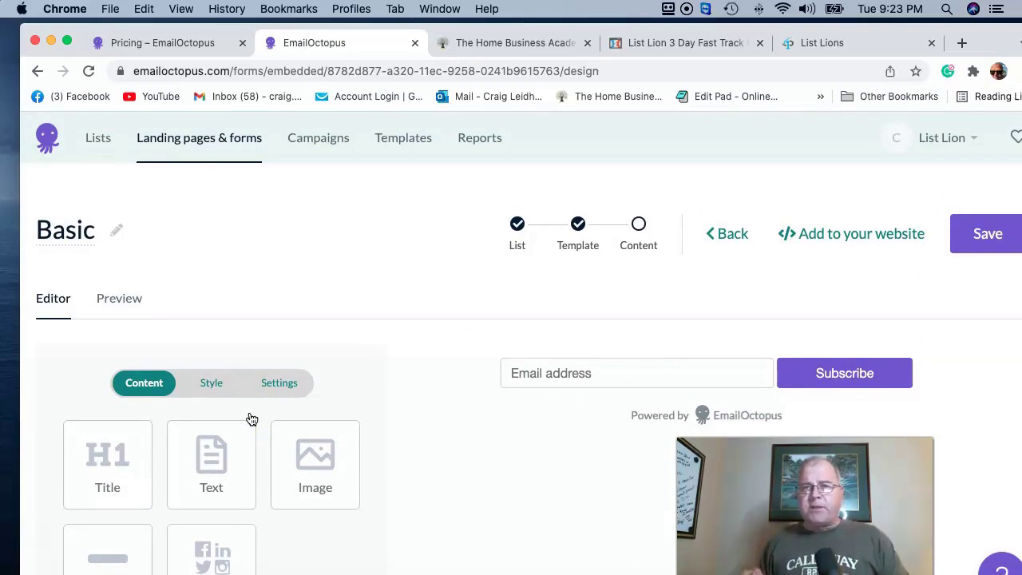
Step: Switch to The Home Business Academy website and view its home page alongside the EmailOctopus form editor
click(555, 48)
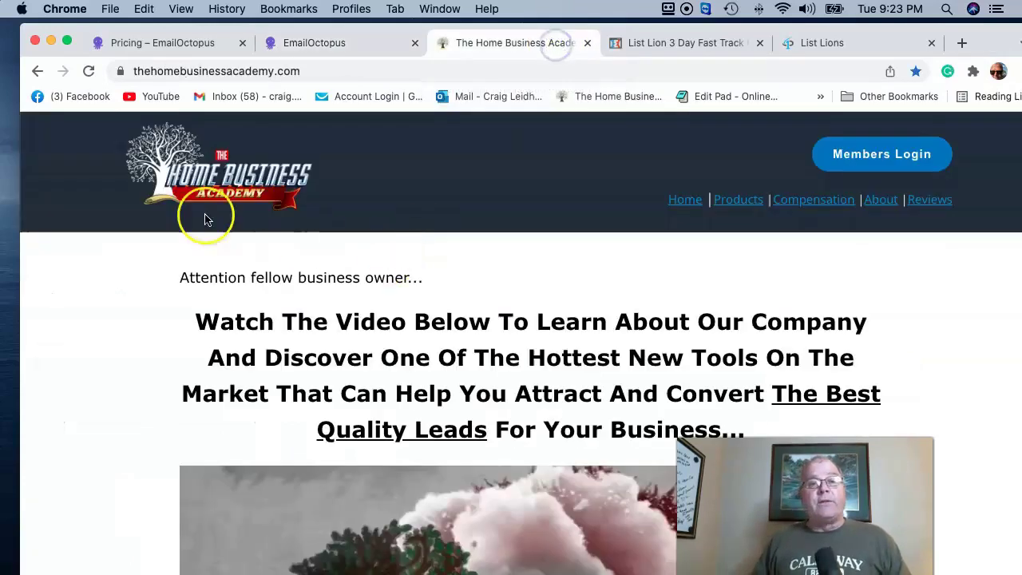
scroll(498, 320, down, 1)
scroll(498, 319, up, 1)
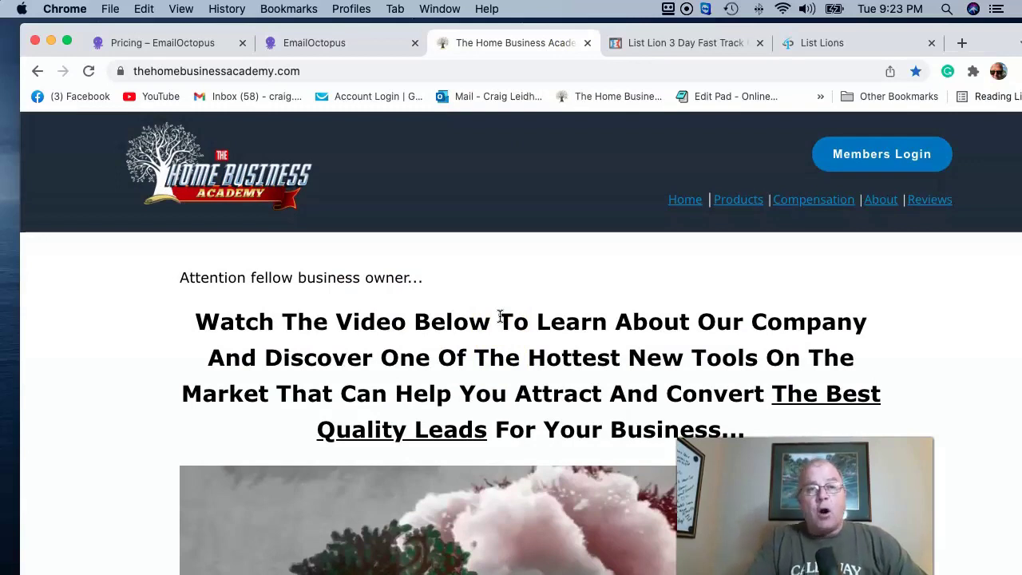
click(346, 45)
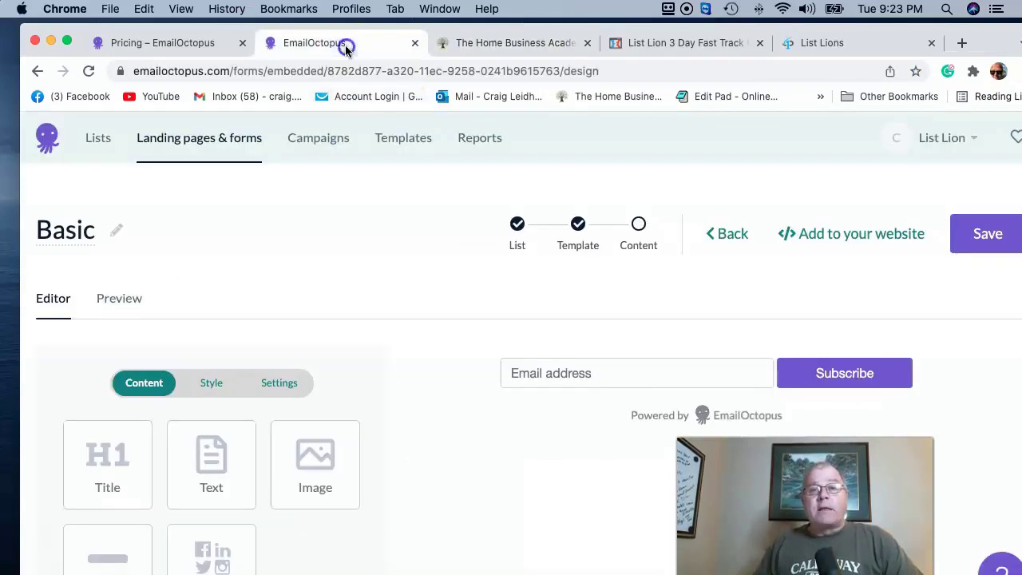
click(491, 48)
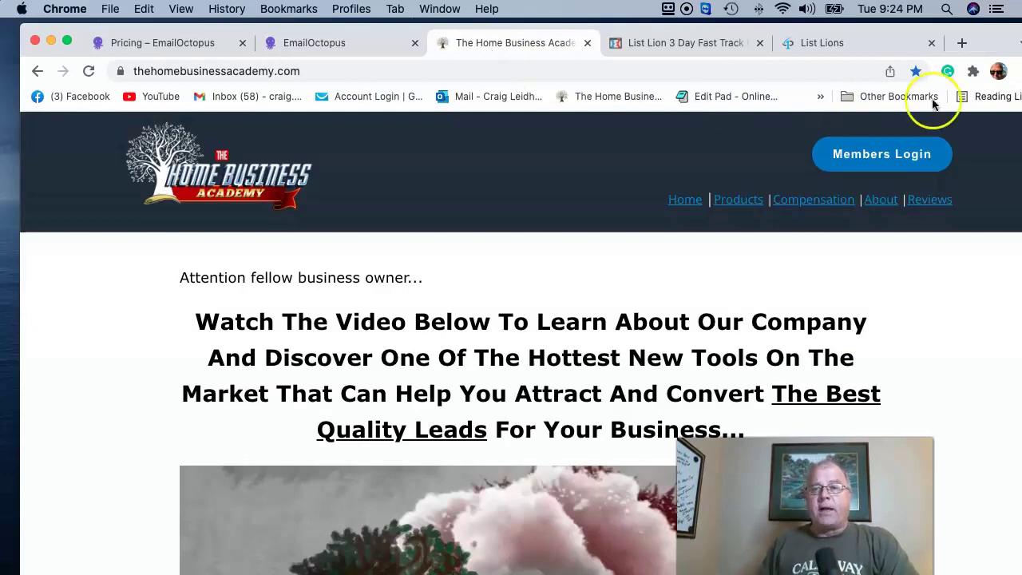
Step: Sign in to the HBA members area with the saved credentials, open Funnel Builders Academy and dismiss its help popup
click(911, 154)
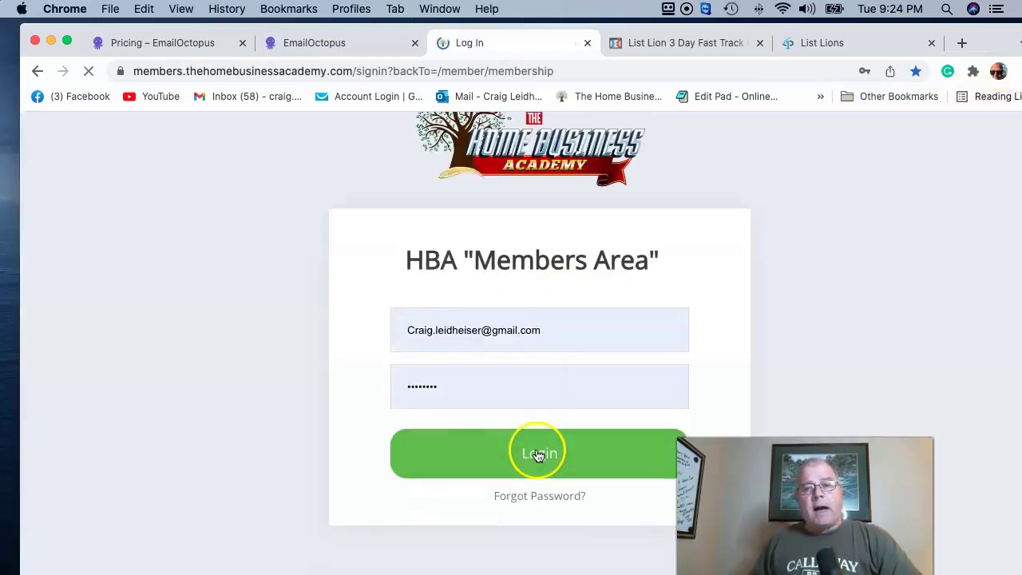
click(536, 449)
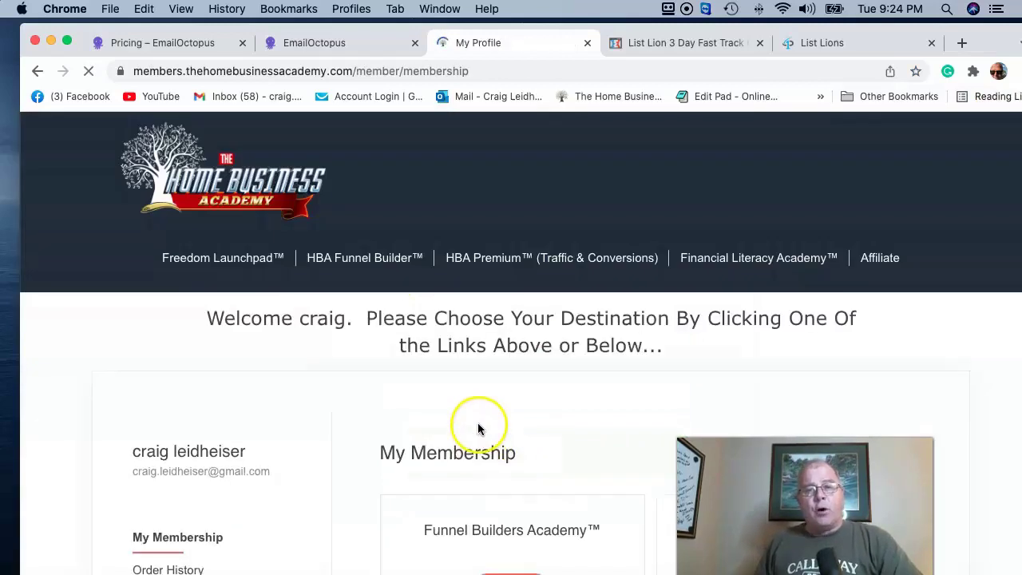
scroll(477, 422, down, 4)
click(495, 411)
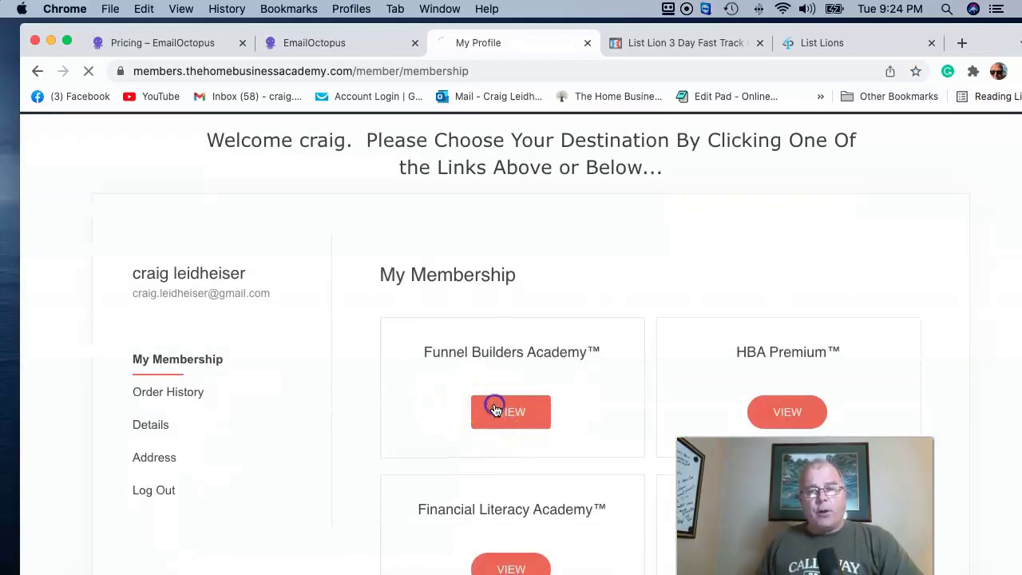
scroll(495, 411, down, 3)
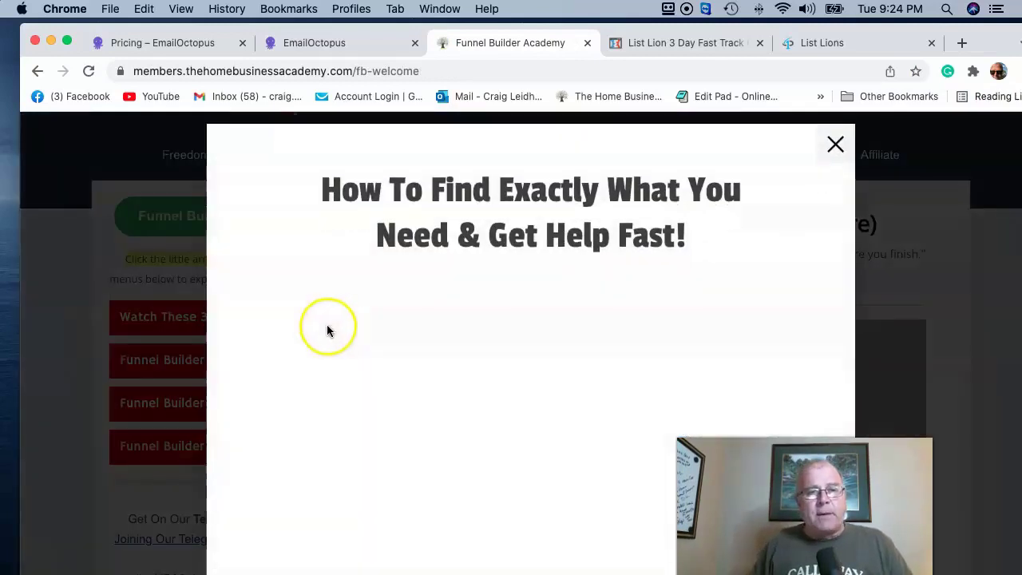
click(839, 148)
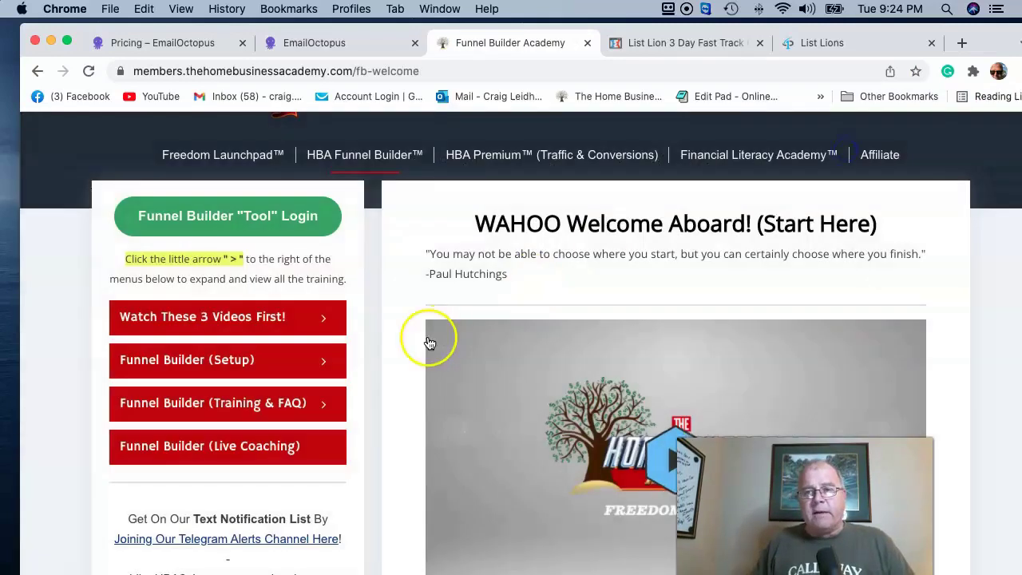
Step: Look through the academy's training menus, browsing all the Funnel Builder (Training & FAQ) topics before collapsing them
click(326, 319)
click(328, 320)
click(321, 363)
click(319, 363)
click(326, 403)
scroll(292, 424, down, 5)
scroll(293, 425, down, 10)
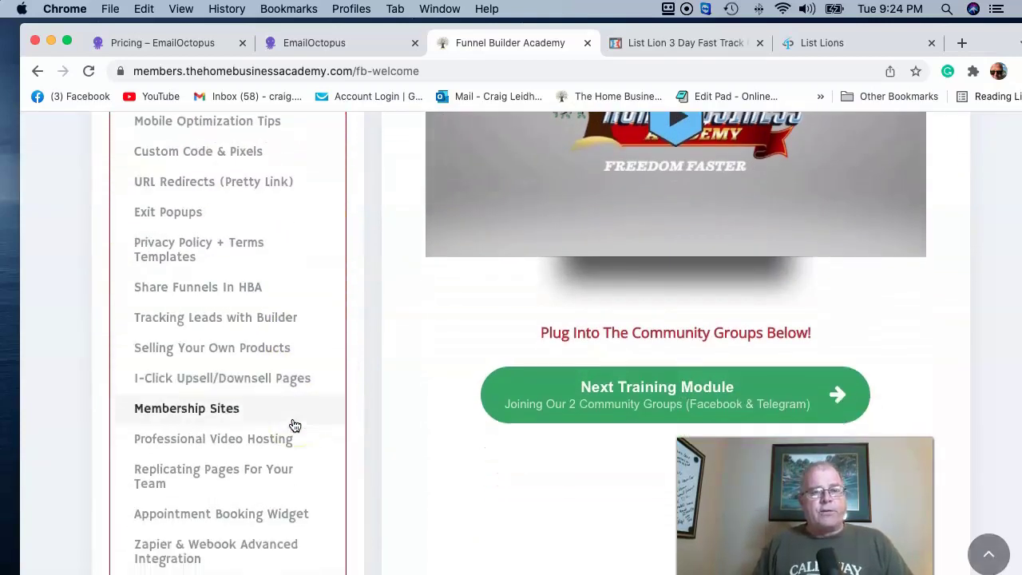
scroll(294, 424, down, 4)
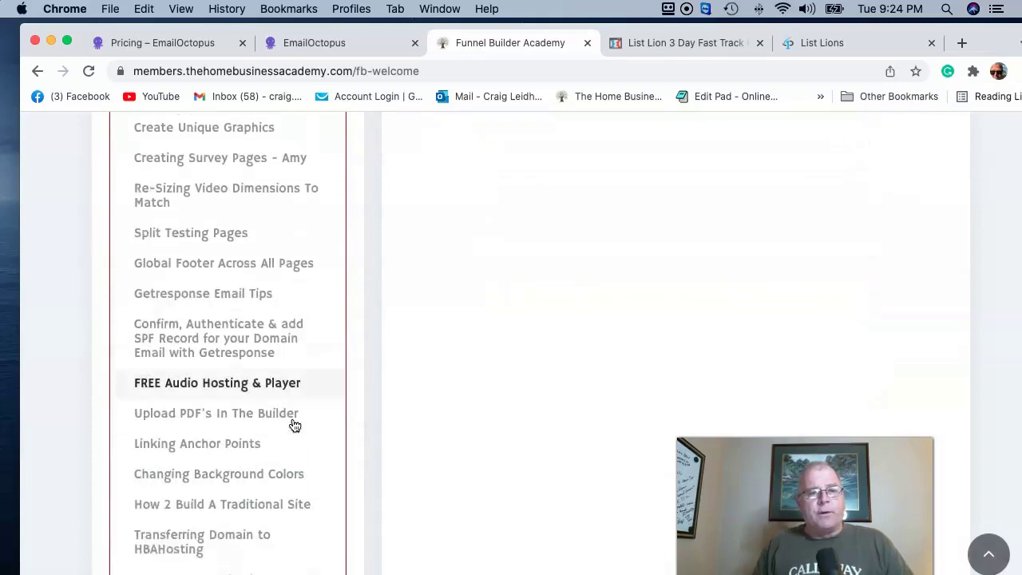
scroll(294, 425, up, 10)
scroll(292, 424, up, 4)
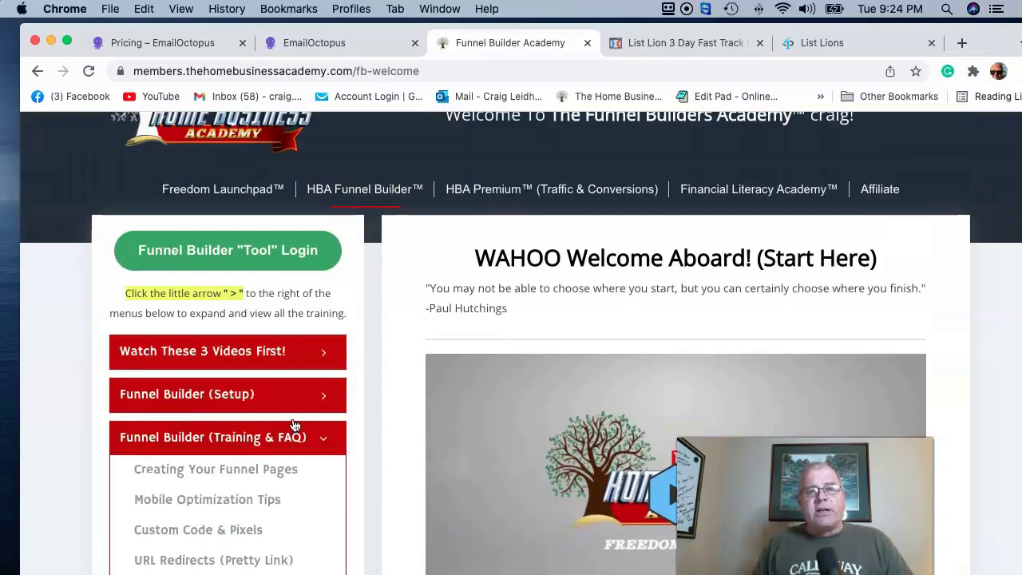
scroll(292, 429, down, 1)
click(320, 405)
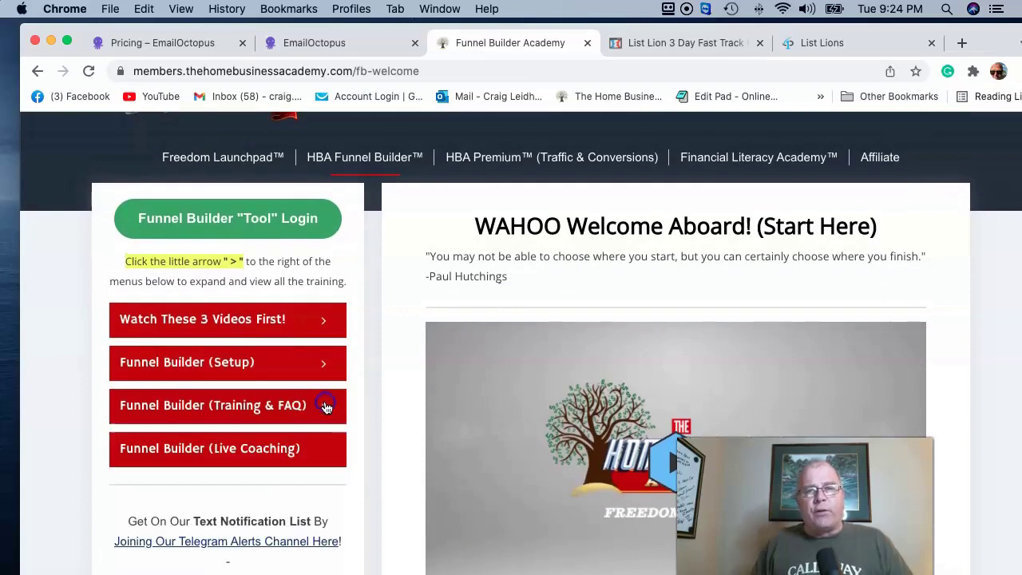
Step: Open the Funnel Builder tool login, fill in the account's email address and password, and sign in
click(251, 232)
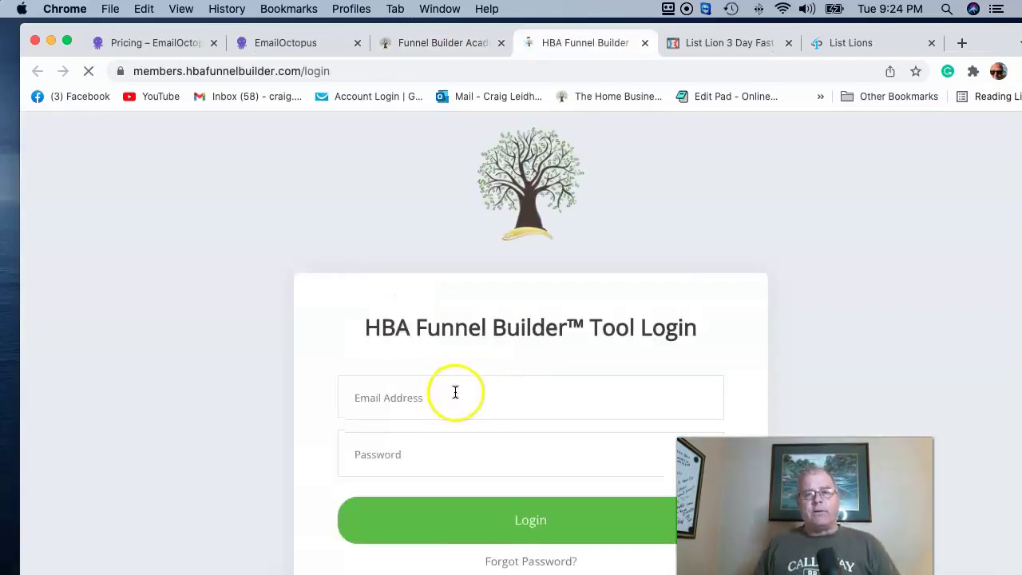
click(455, 392)
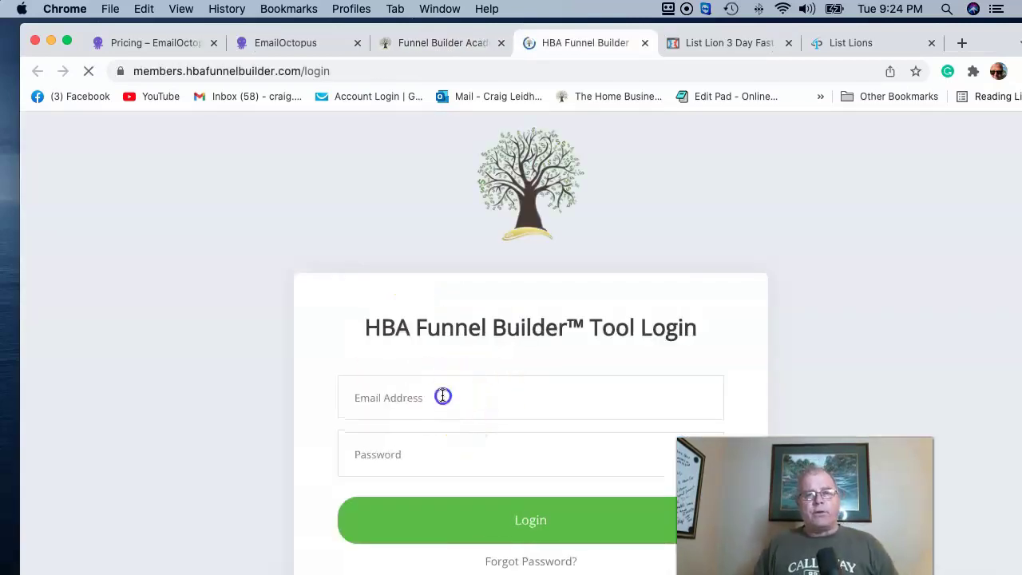
click(733, 379)
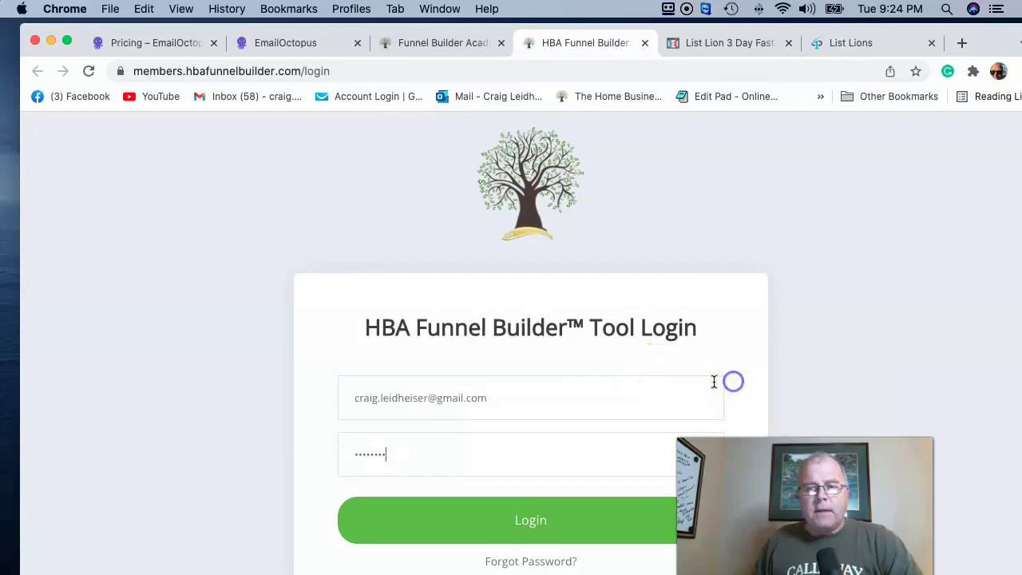
click(508, 515)
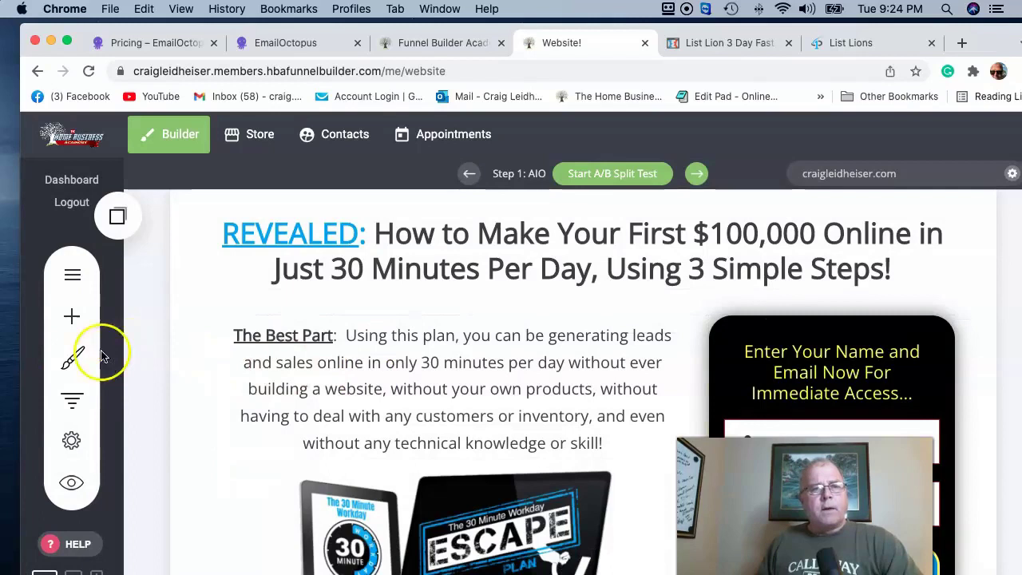
Step: Open the funnel's list of steps, browse it through to the last page, and close it
click(72, 400)
scroll(498, 389, down, 2)
scroll(499, 389, down, 8)
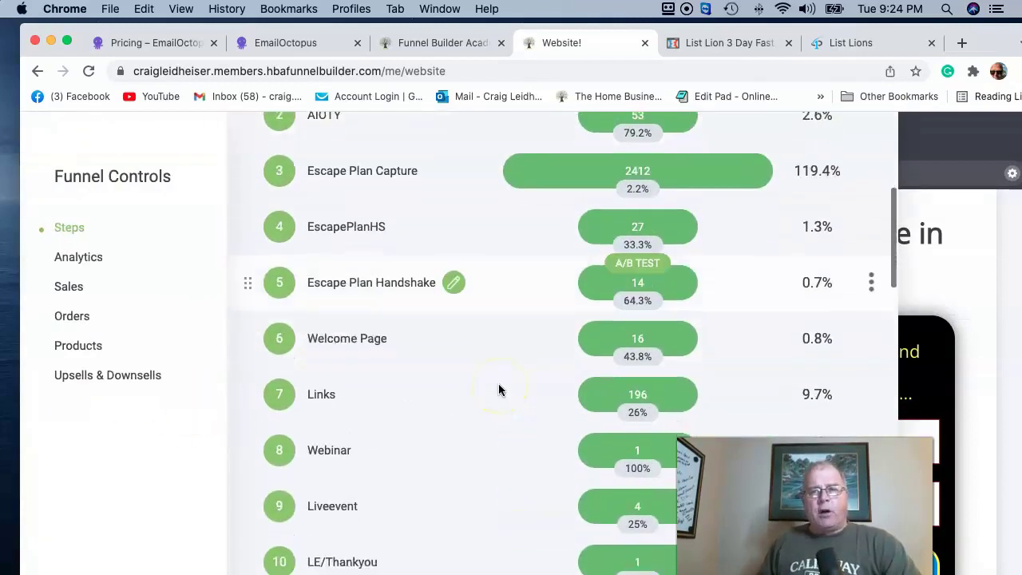
scroll(499, 389, down, 8)
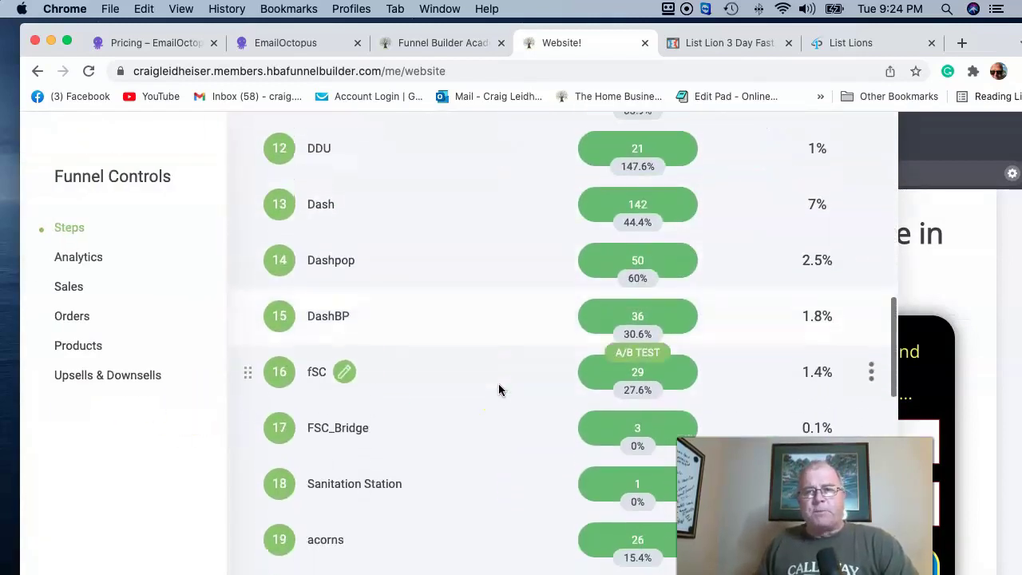
scroll(498, 389, down, 8)
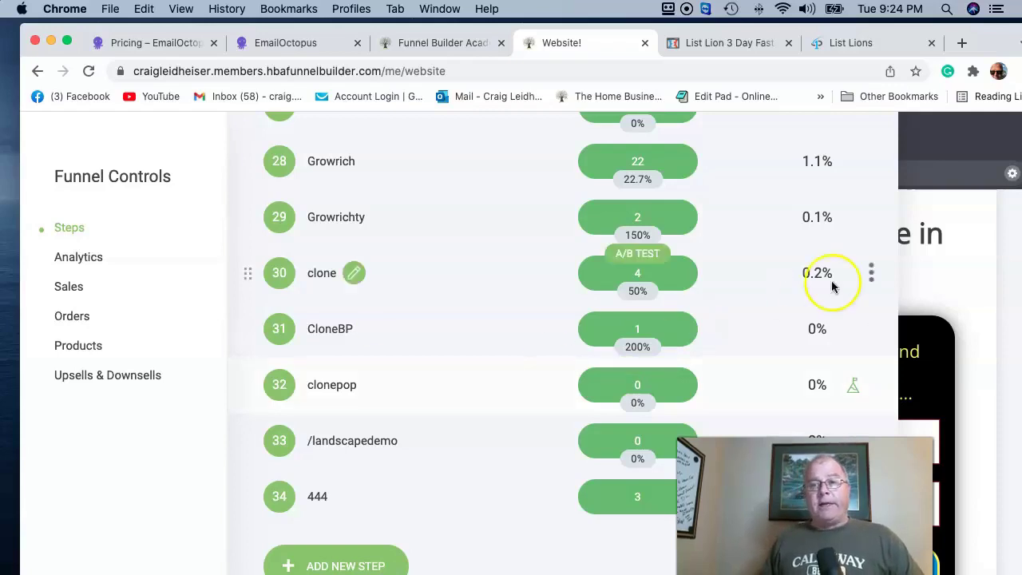
click(933, 284)
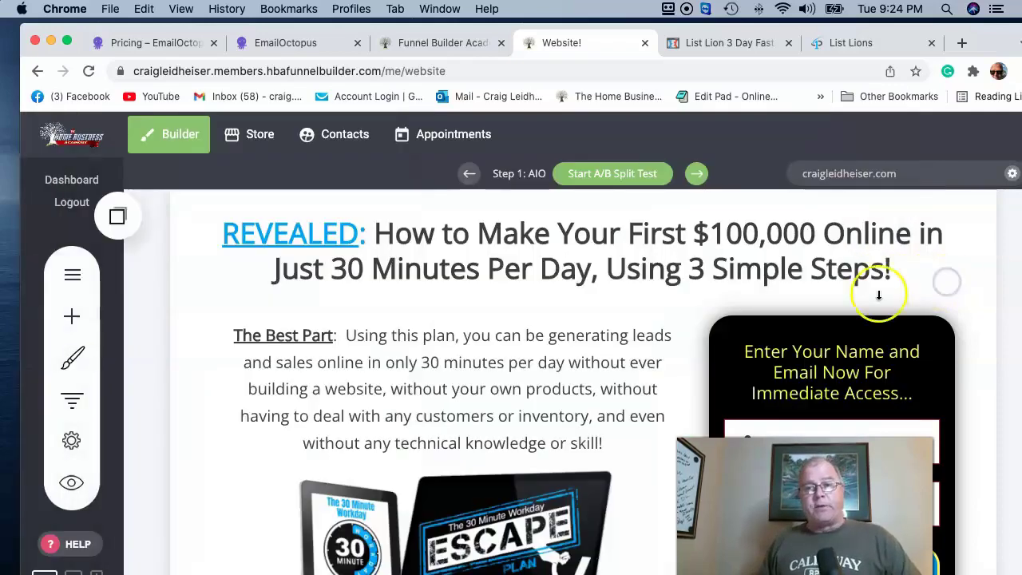
Step: Open the funnel's steps, start adding a new page step, and browse the Lead Capture / Opt-in / Landing Pages templates
click(76, 411)
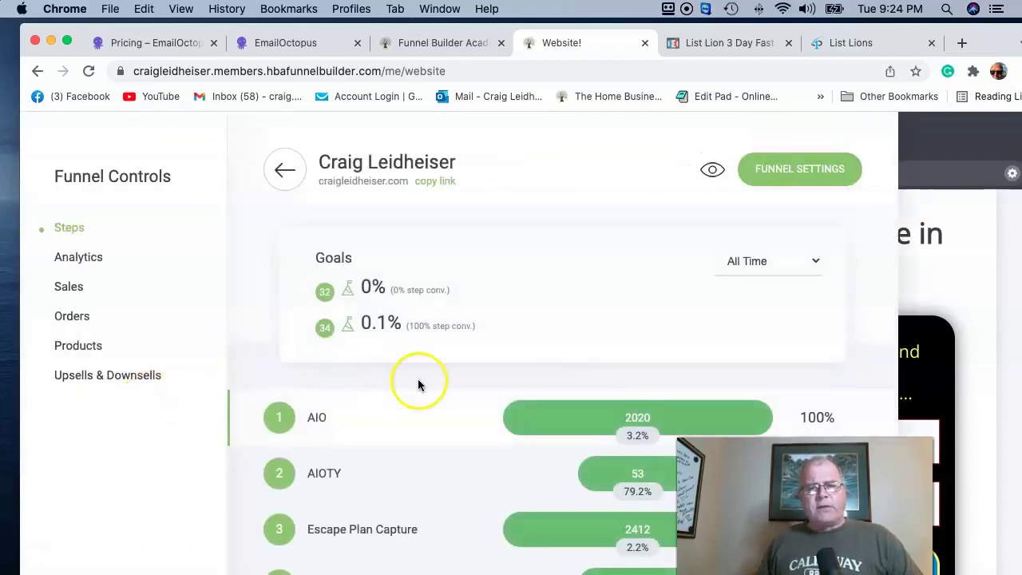
scroll(430, 382, down, 10)
scroll(431, 385, down, 15)
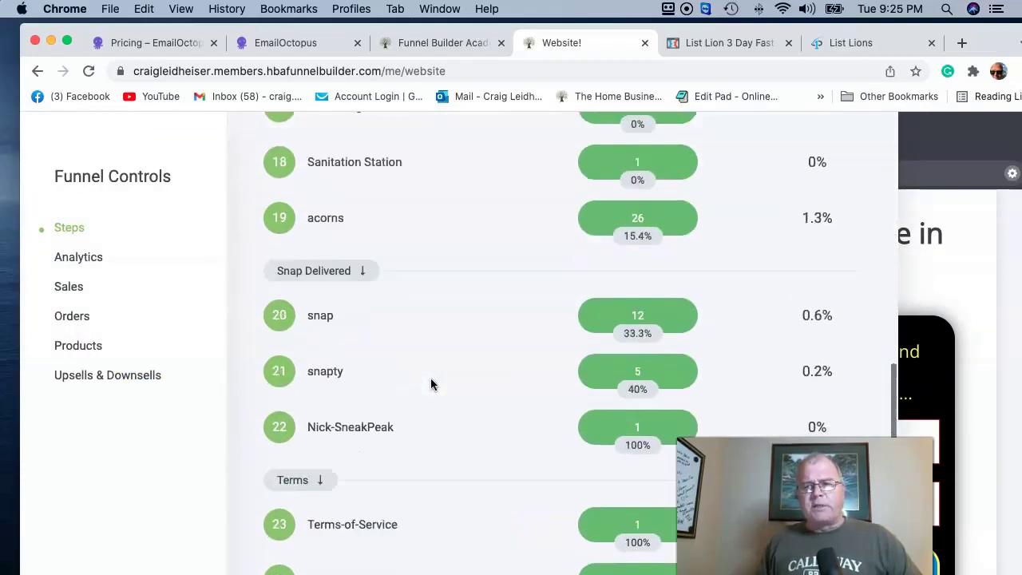
click(345, 557)
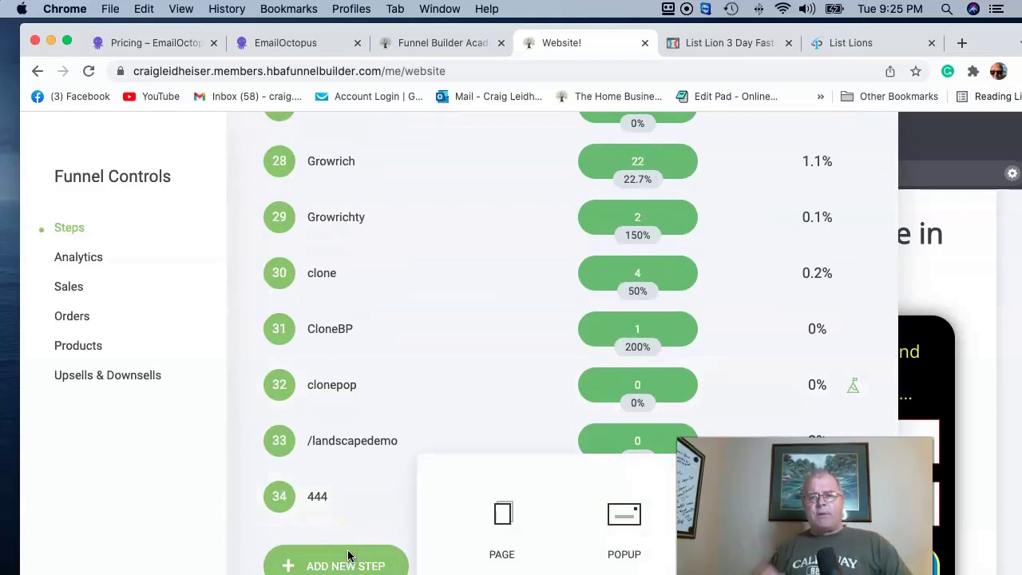
click(497, 520)
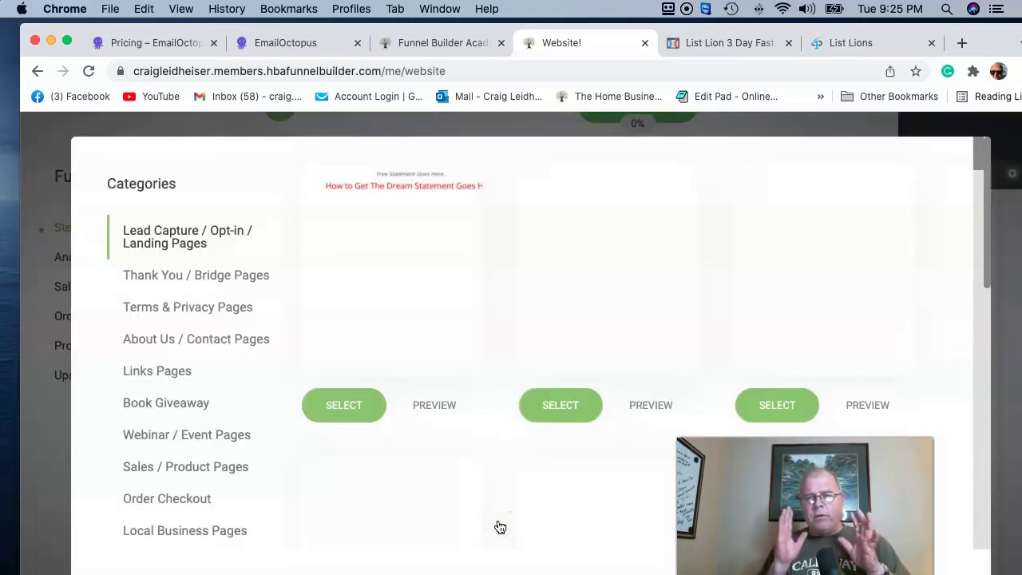
scroll(557, 439, down, 3)
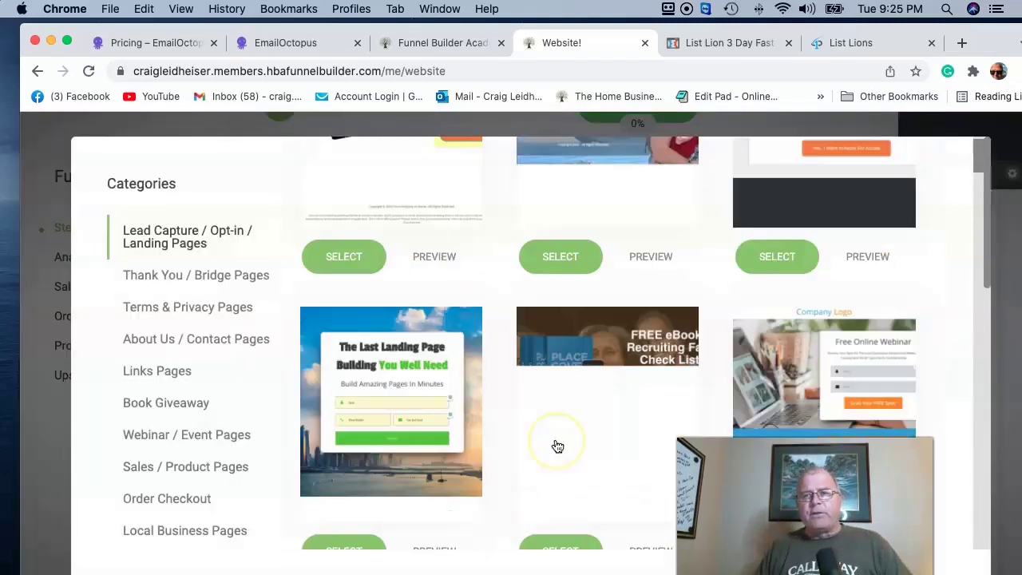
scroll(558, 446, down, 4)
Step: Look through the template categories from Thank You / Bridge Pages to About Us / Contact Pages, ending on Links Pages
click(211, 274)
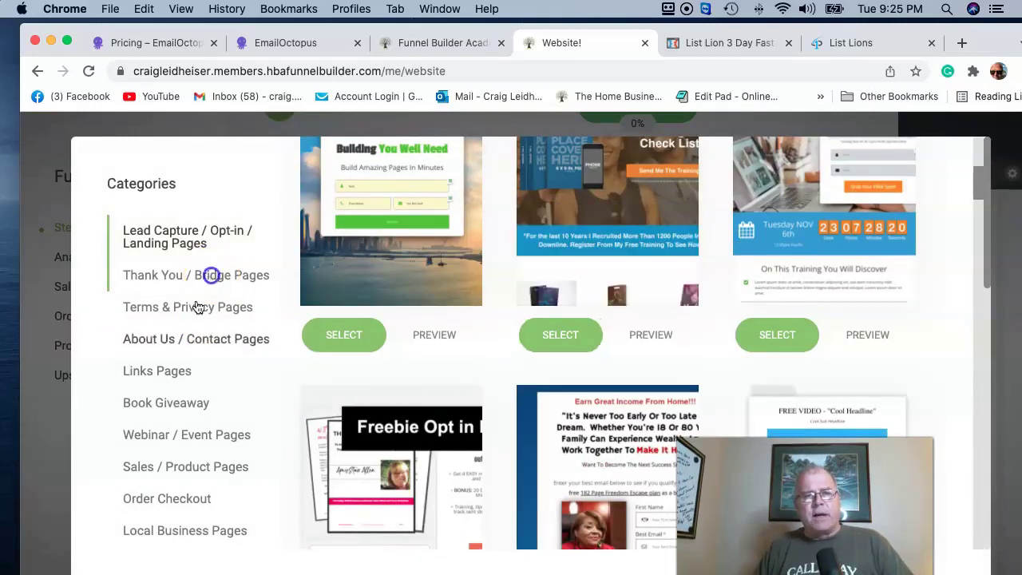
click(198, 309)
click(191, 339)
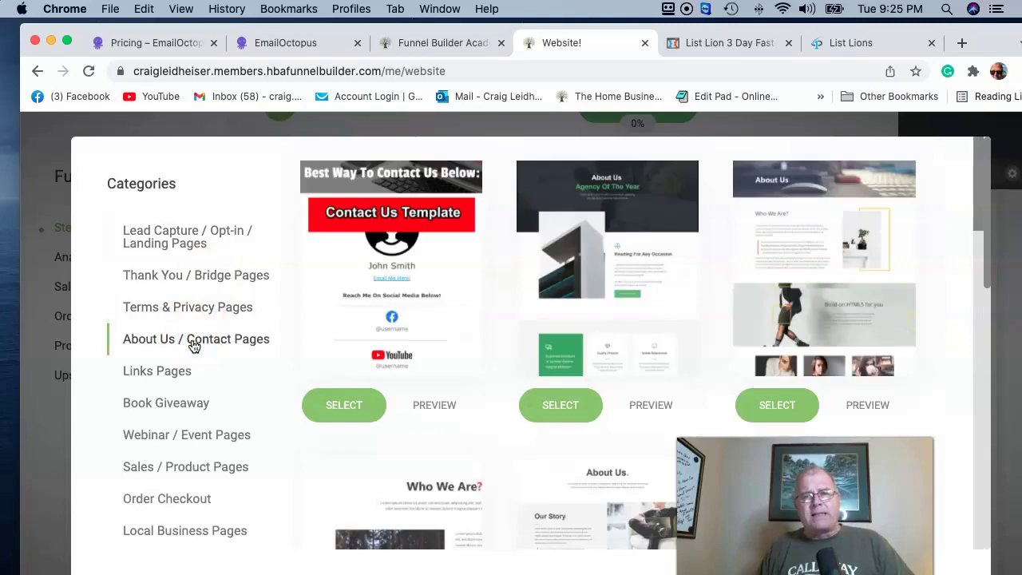
scroll(195, 345, down, 1)
click(171, 323)
click(337, 359)
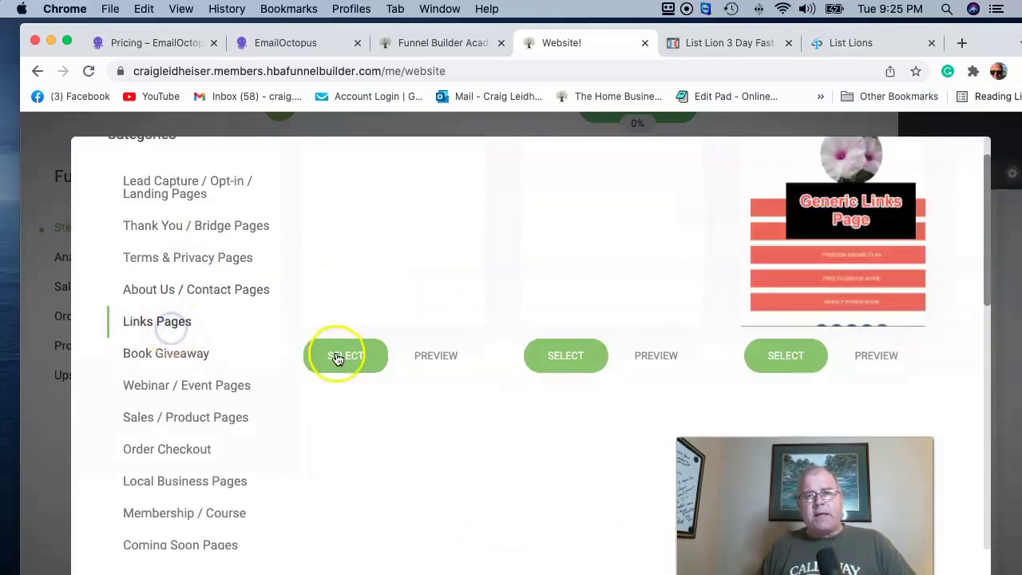
scroll(367, 361, up, 1)
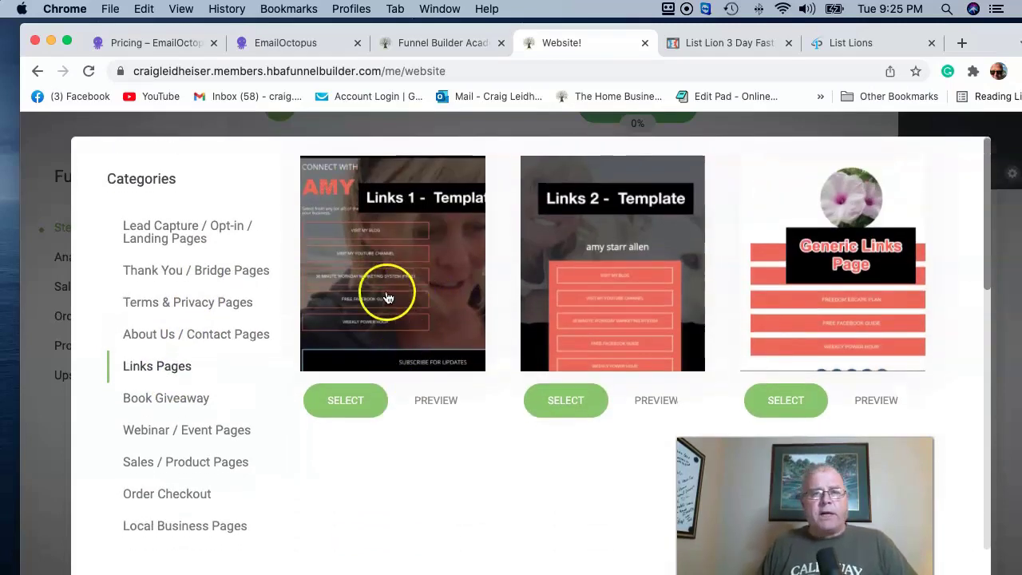
Step: Preview the Links 1 template, examine its link buttons and subscribe form, and close the preview
click(433, 400)
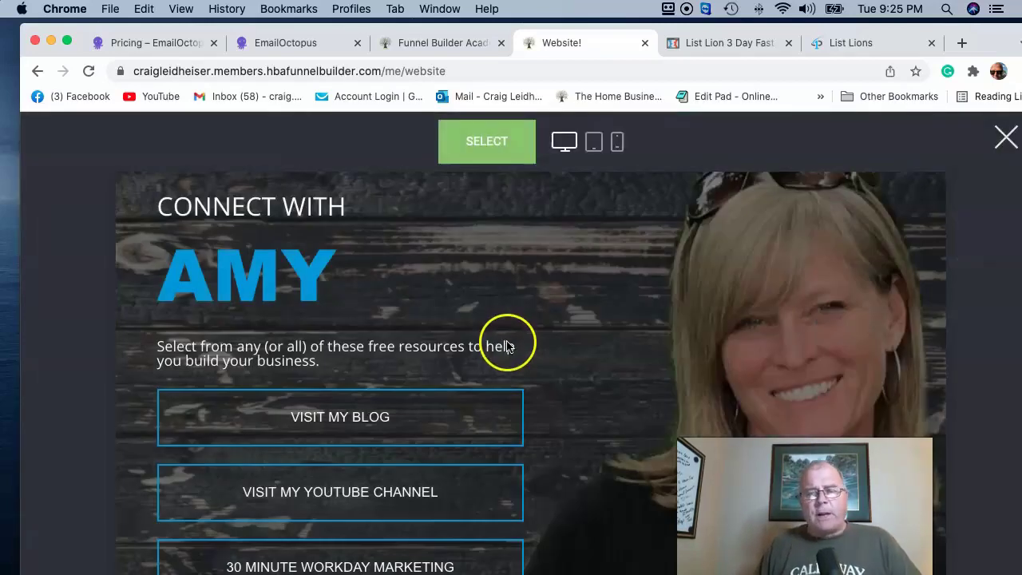
scroll(507, 344, down, 5)
scroll(506, 341, up, 3)
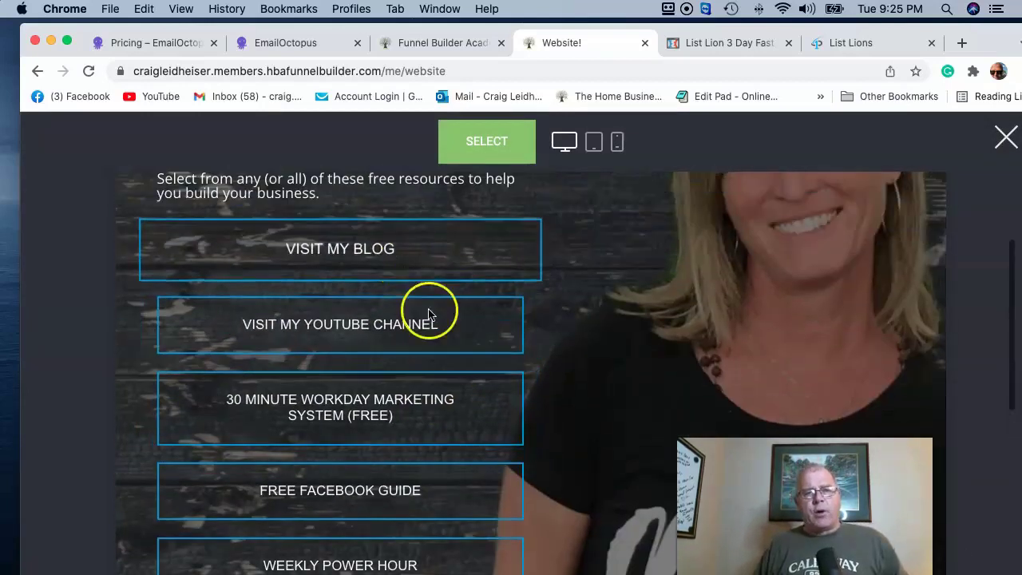
scroll(280, 415, down, 1)
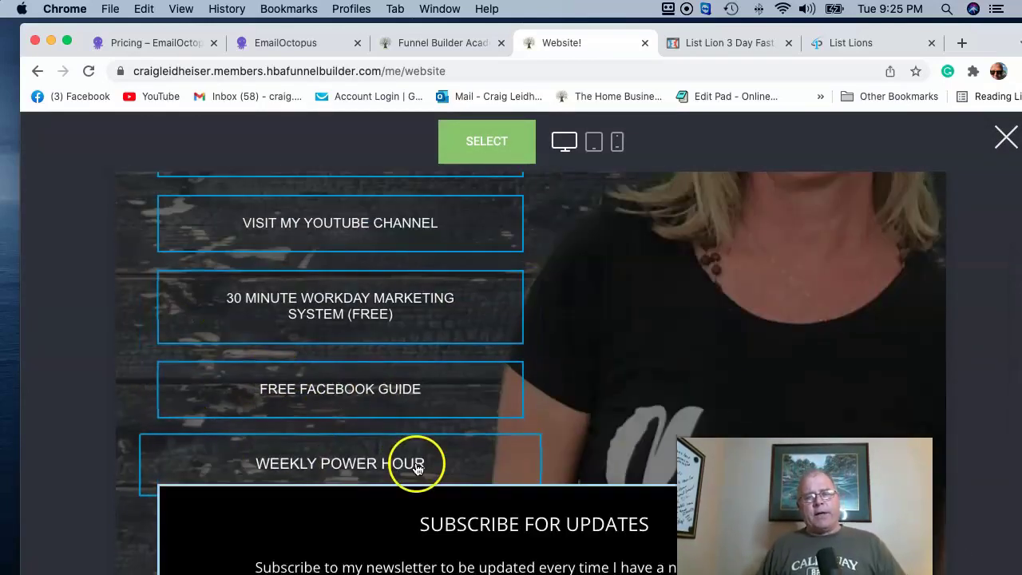
scroll(416, 469, down, 5)
scroll(497, 292, up, 3)
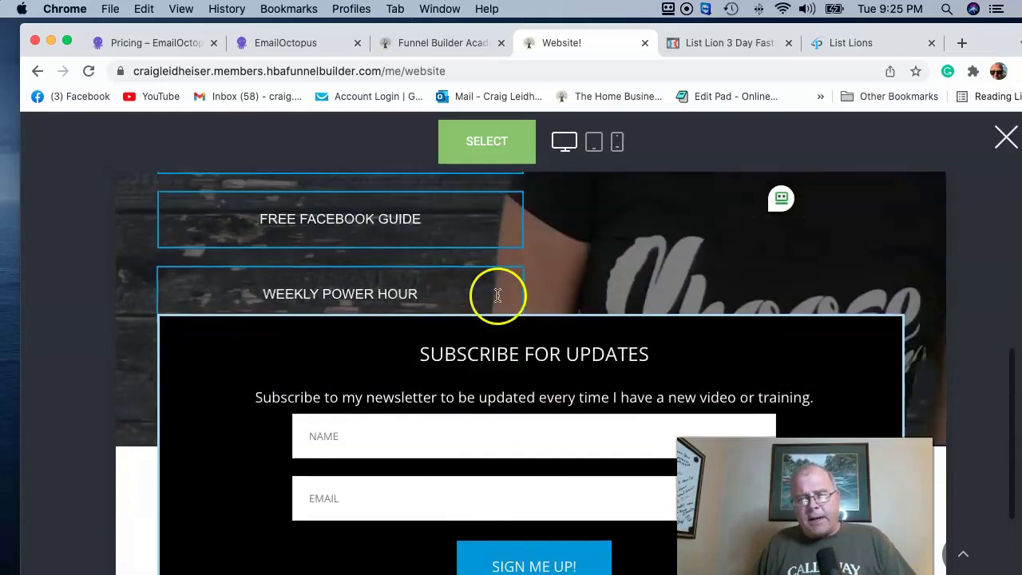
scroll(497, 295, up, 5)
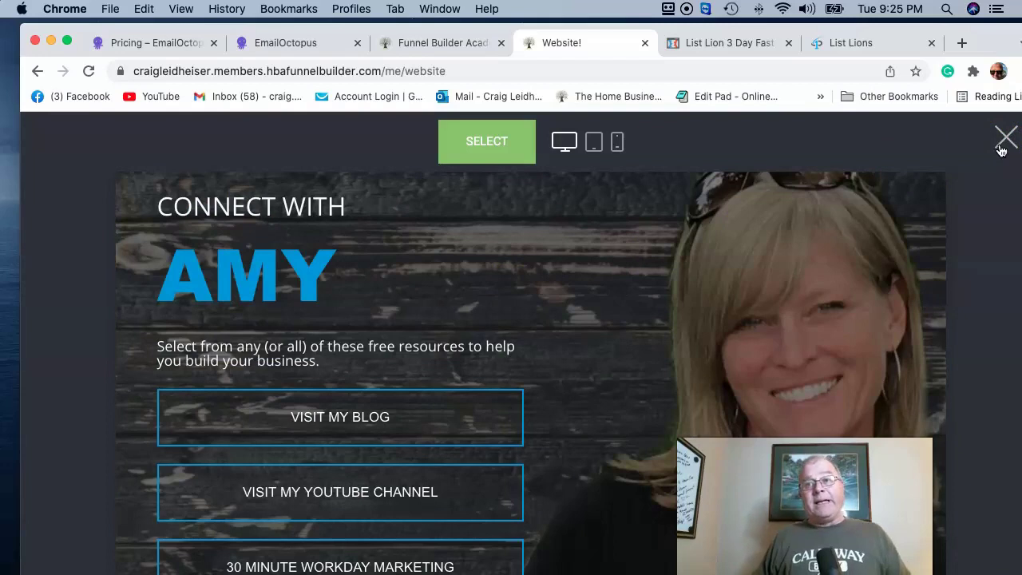
click(1004, 145)
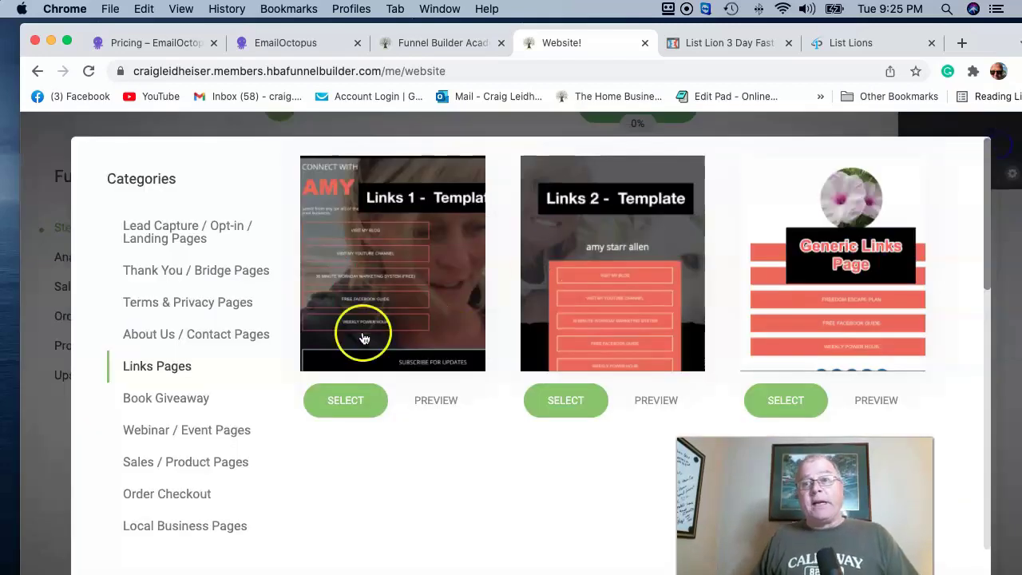
Step: Browse the rest of the template category list and close the template gallery without selecting a template
scroll(230, 354, down, 5)
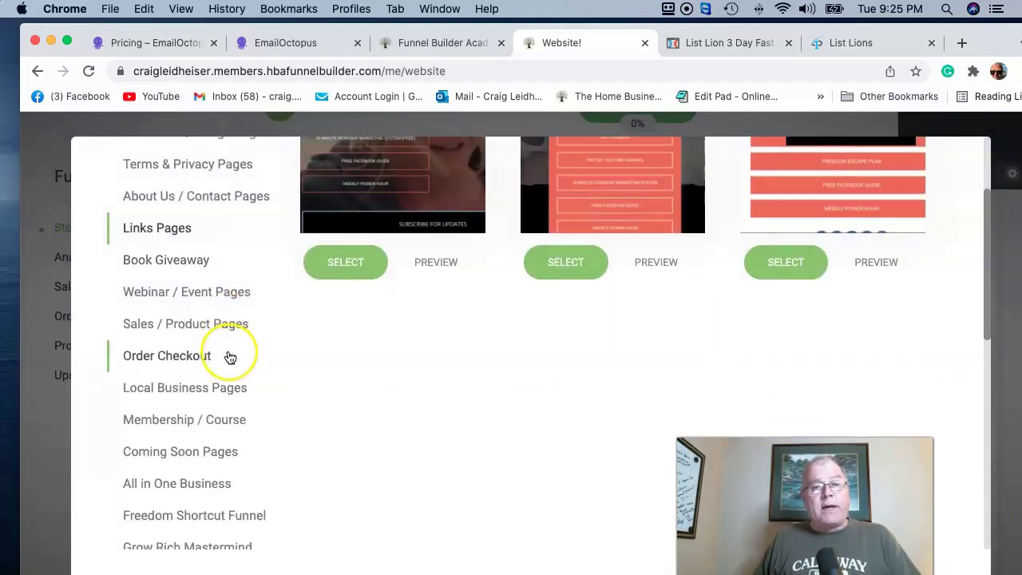
scroll(230, 357, down, 4)
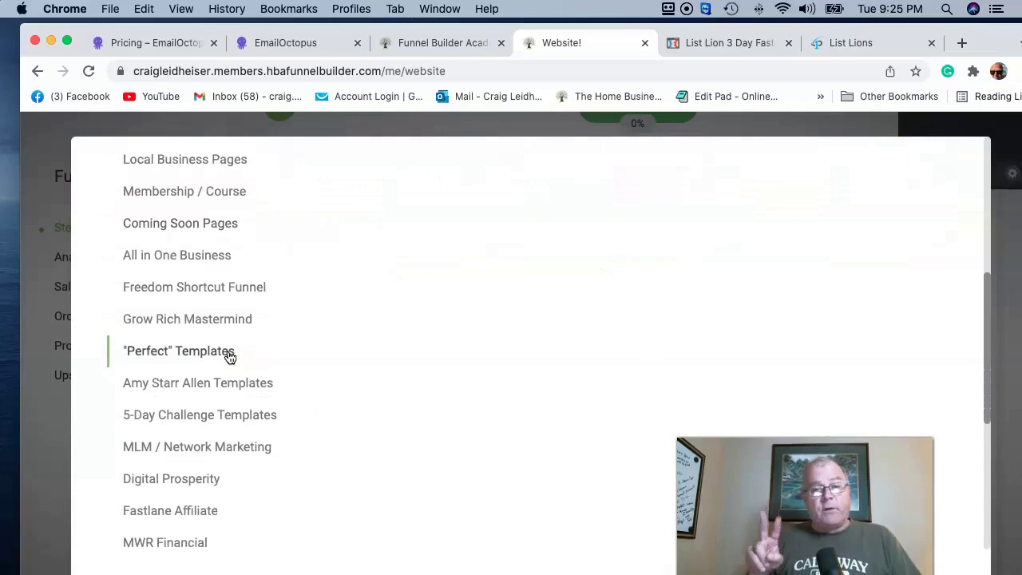
scroll(229, 357, down, 3)
scroll(228, 354, up, 10)
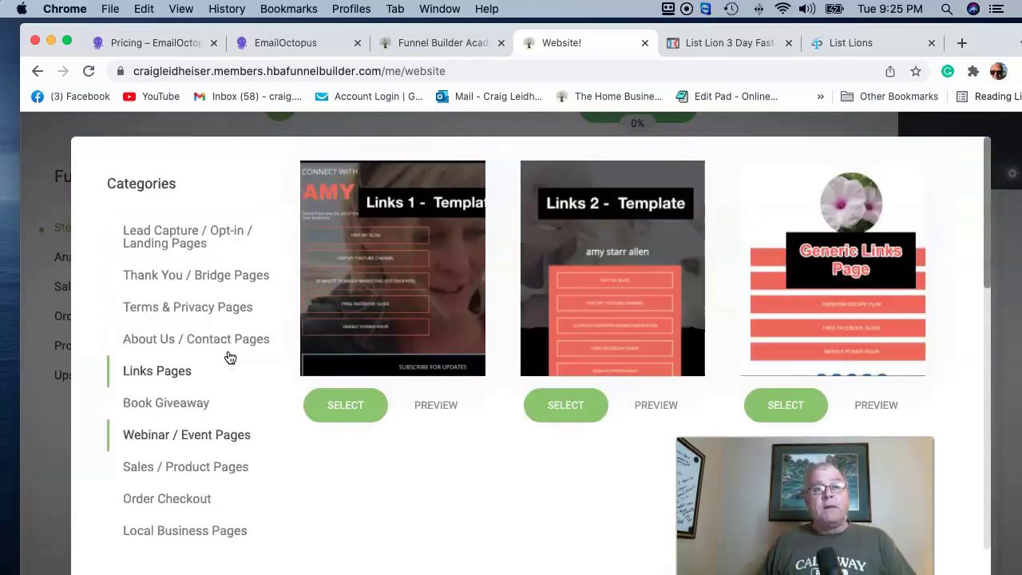
click(210, 125)
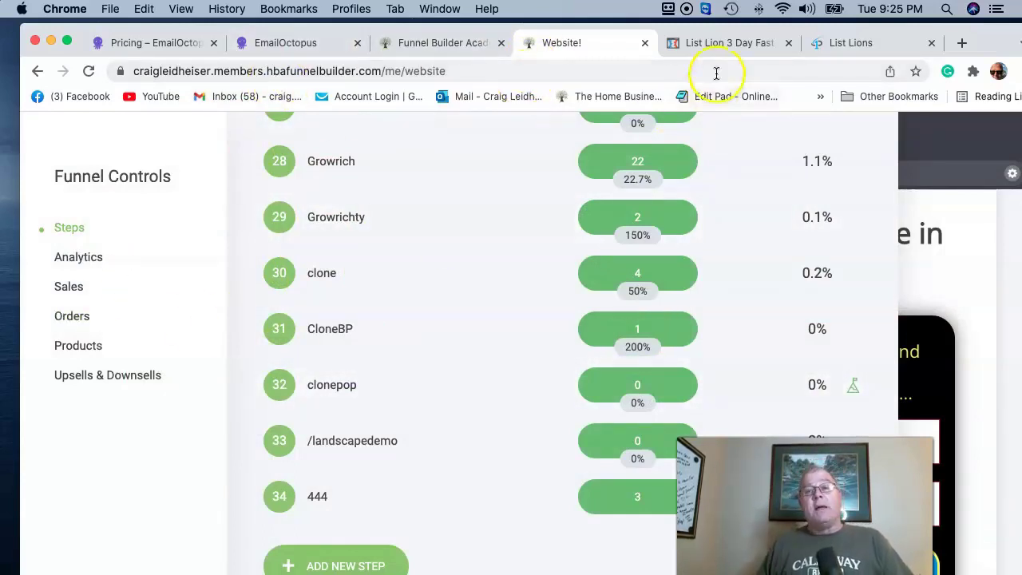
Step: Switch to the List Lion 3-Day Fast Track Challenge page and look over its opt-in form
click(721, 46)
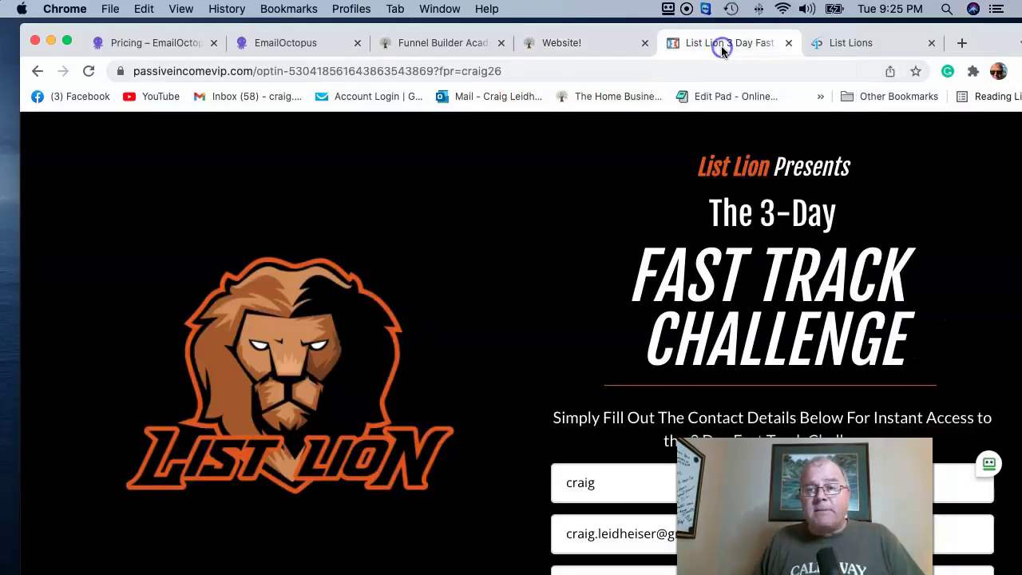
scroll(586, 372, down, 5)
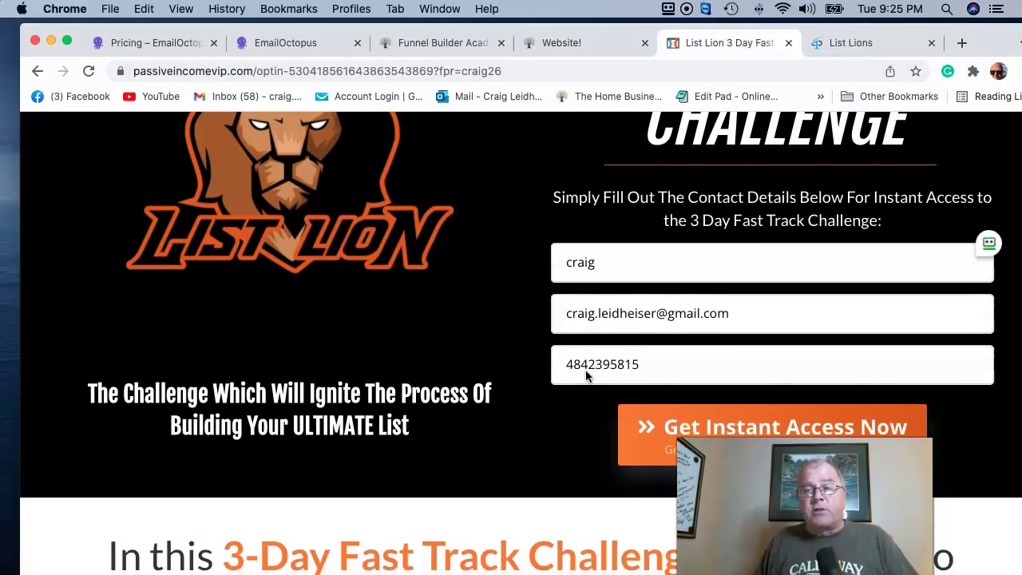
scroll(586, 375, up, 3)
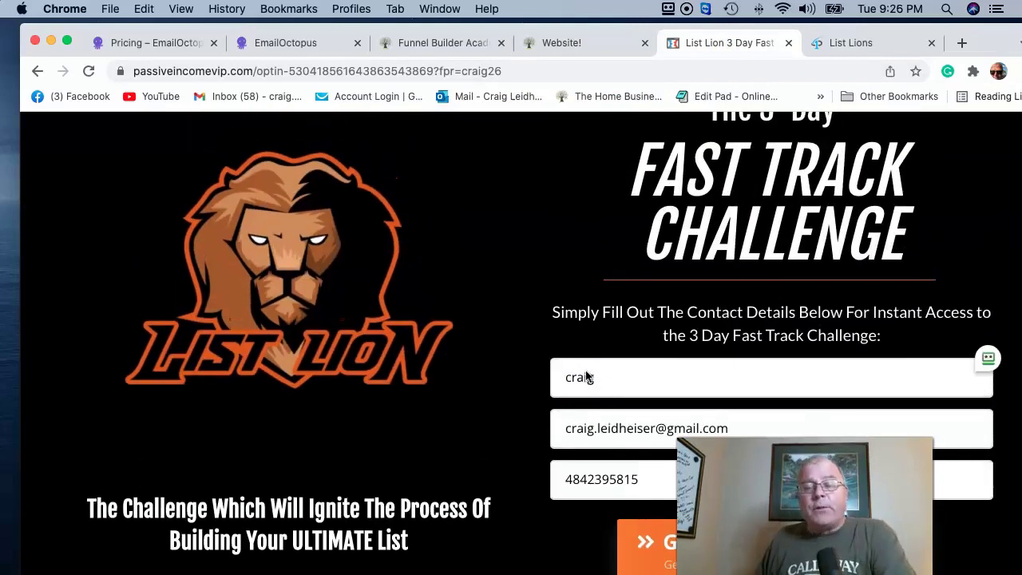
click(525, 377)
scroll(524, 377, up, 3)
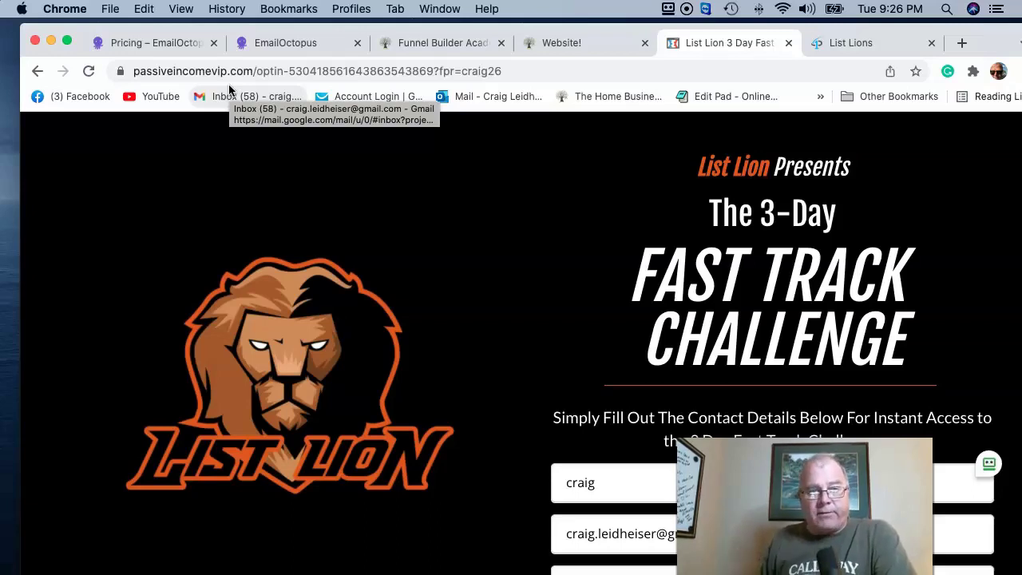
Step: Switch to the EmailOctopus pricing page and review its plans up to the page heading
click(171, 42)
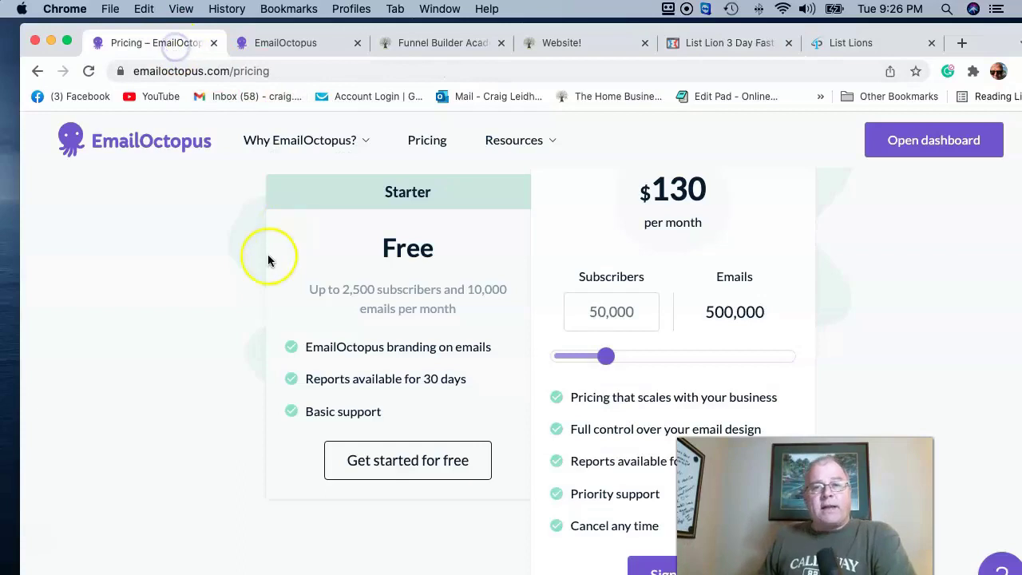
scroll(265, 276, up, 2)
scroll(264, 275, up, 3)
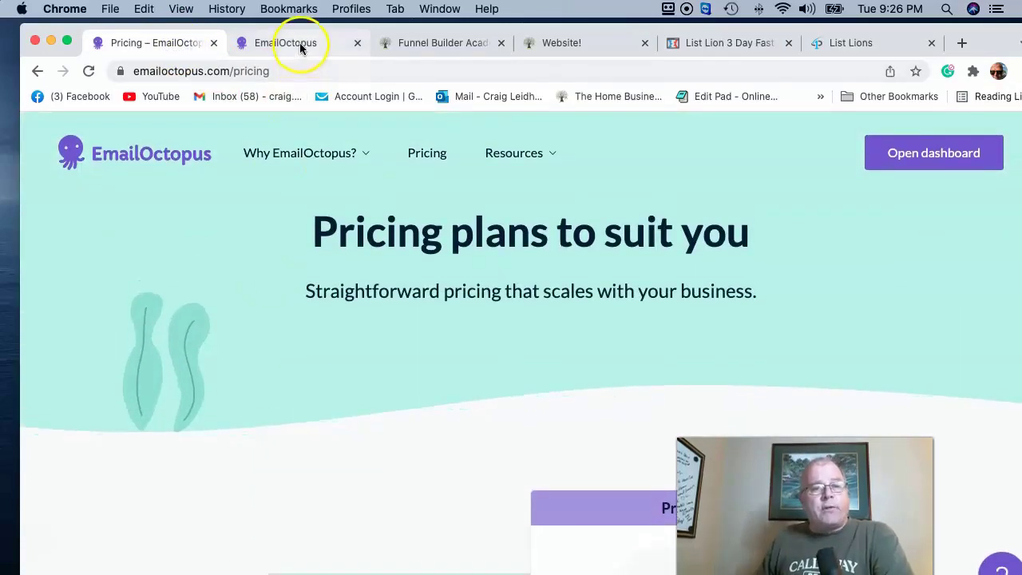
Step: Switch to the EmailOctopus dashboard and look over the list of campaigns
click(300, 44)
click(342, 150)
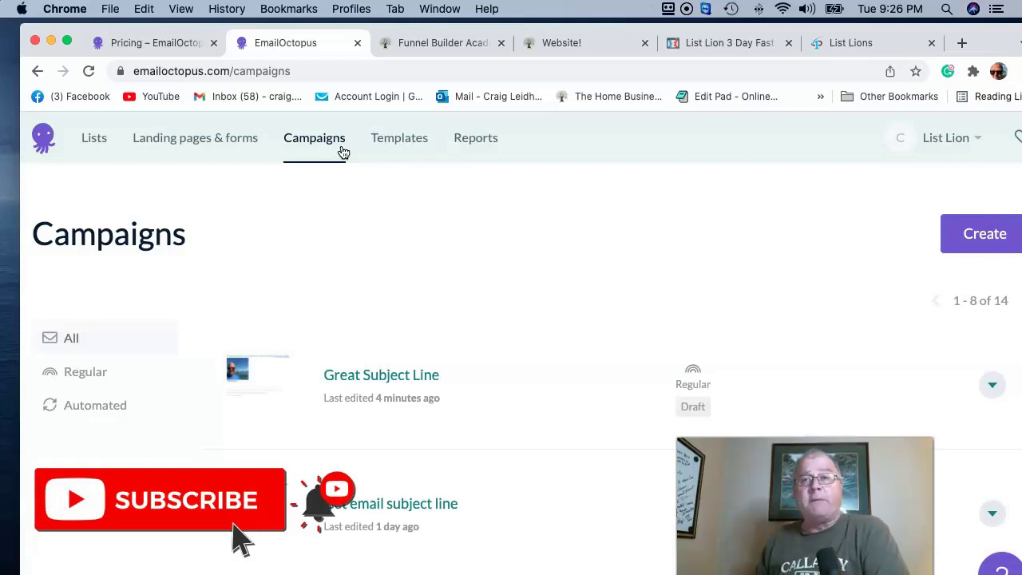
scroll(416, 163, down, 3)
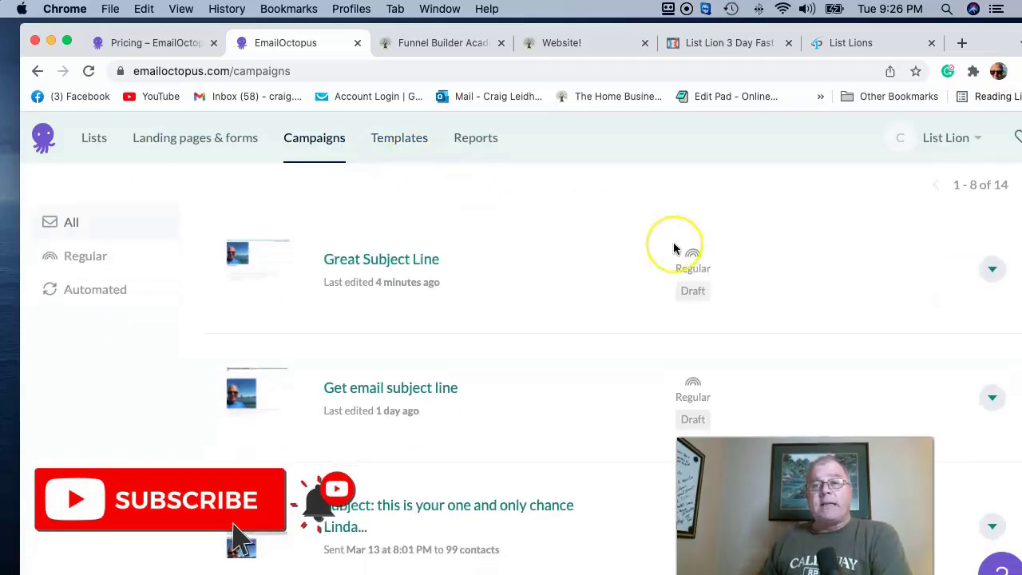
scroll(673, 249, up, 3)
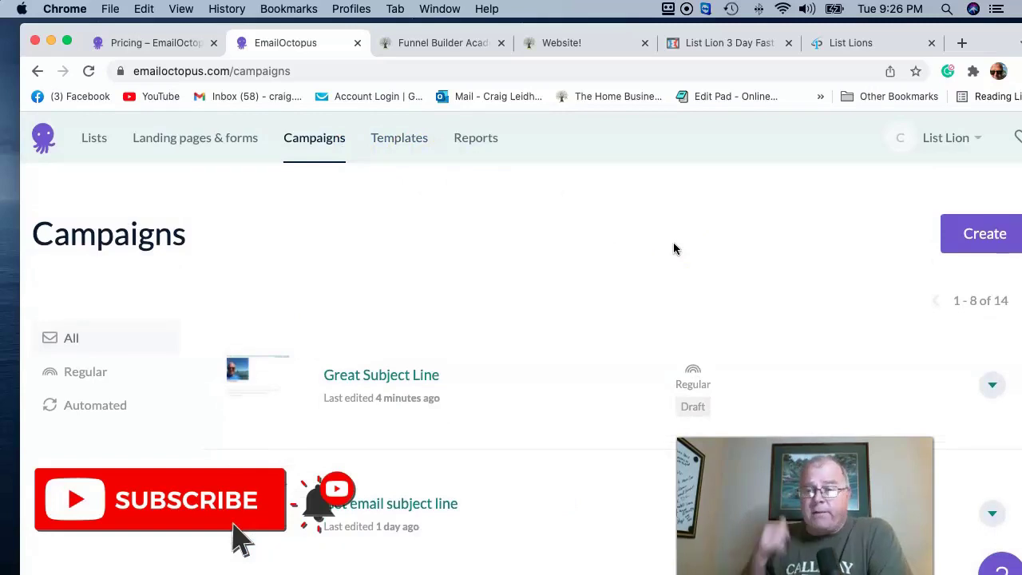